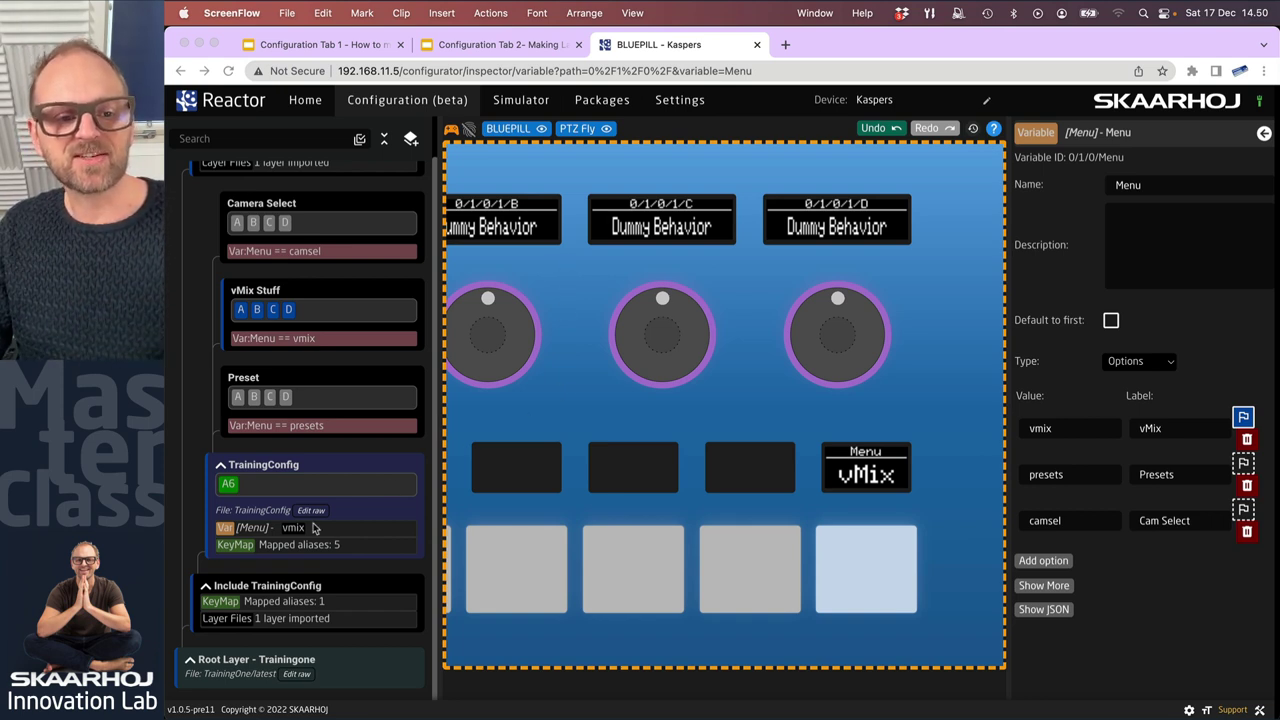
# - Leave the Menu variable's default at vmix, then open button A6's full behaviour settings
pyautogui.click(242, 535)
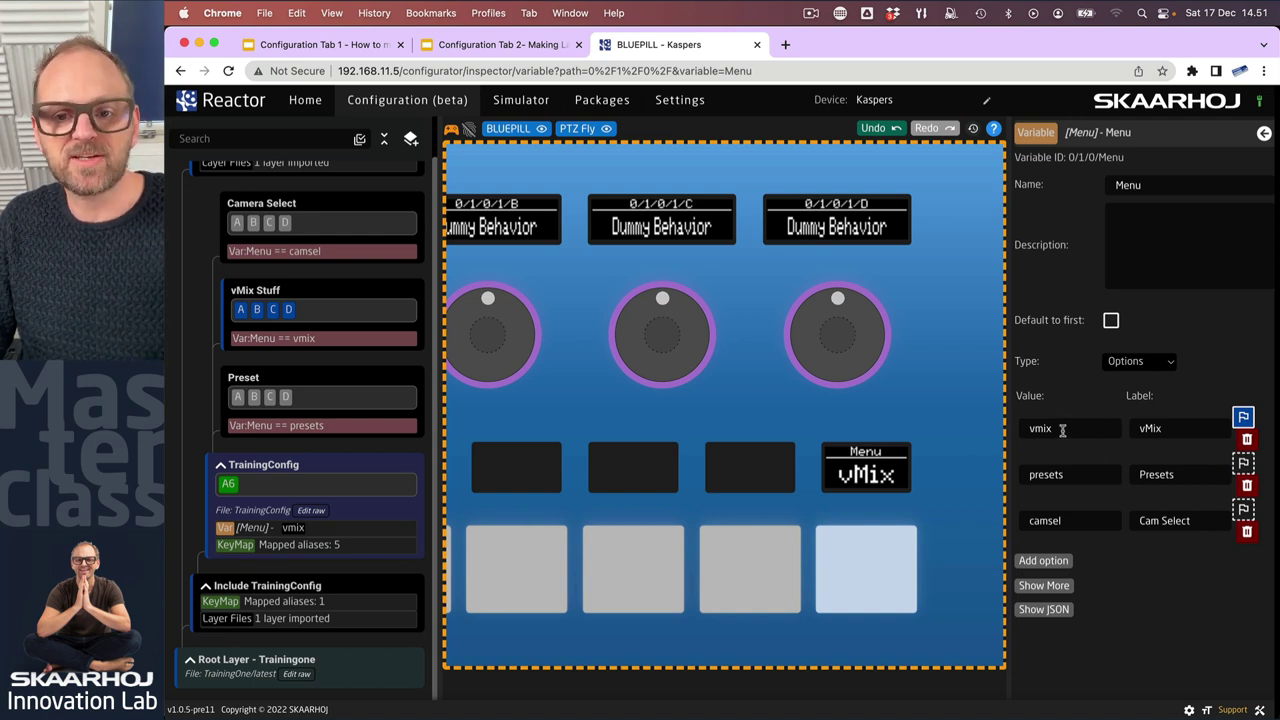
pyautogui.click(1243, 463)
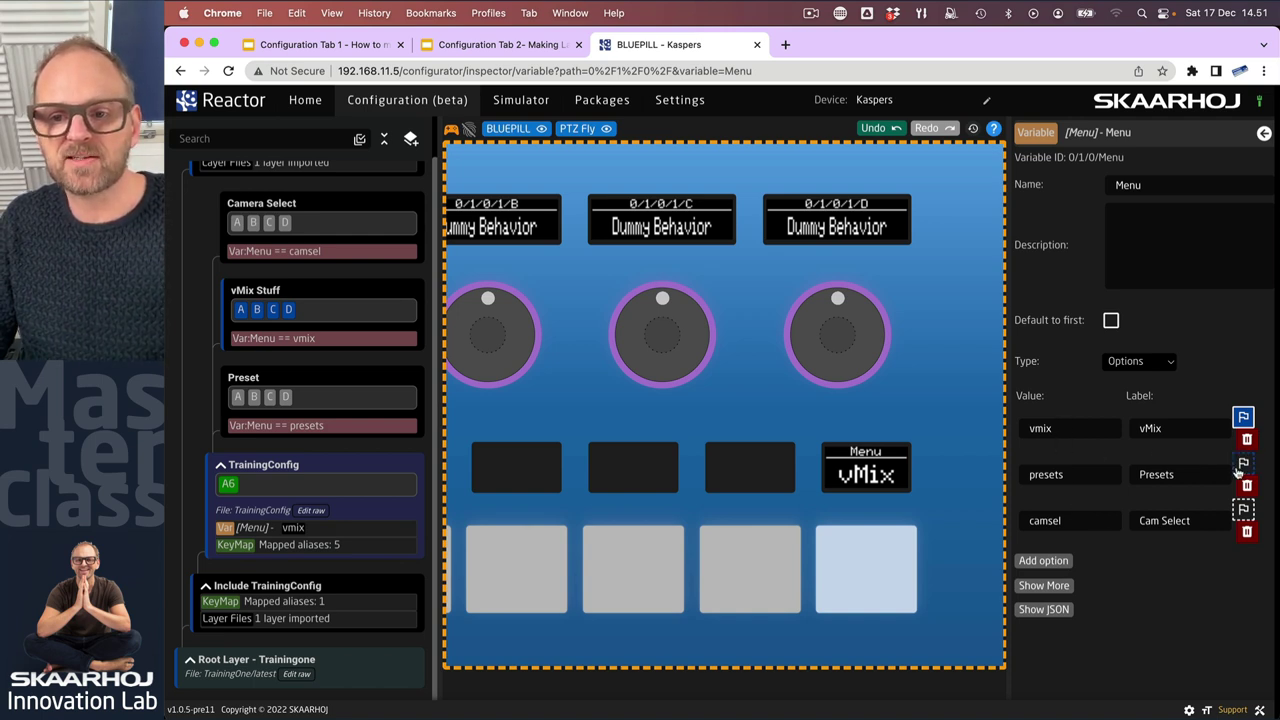
pyautogui.click(1243, 513)
pyautogui.click(1243, 463)
pyautogui.click(1243, 418)
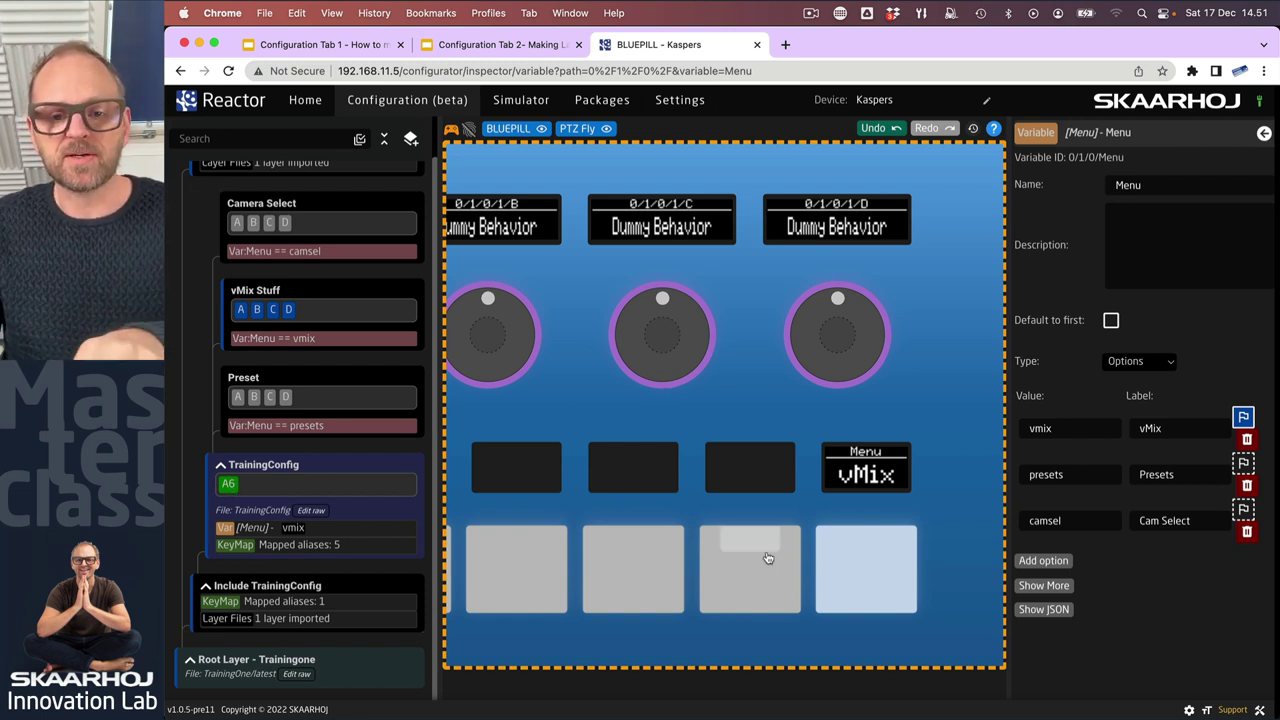
pyautogui.click(711, 575)
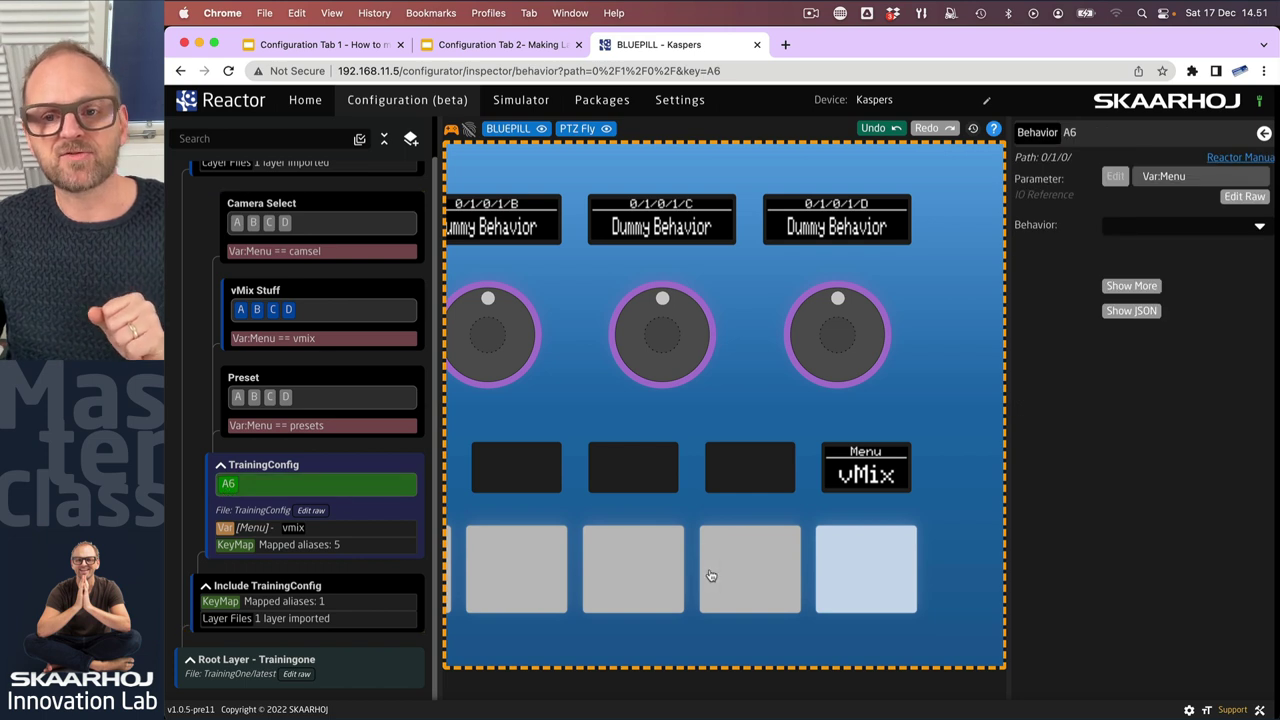
pyautogui.click(1120, 286)
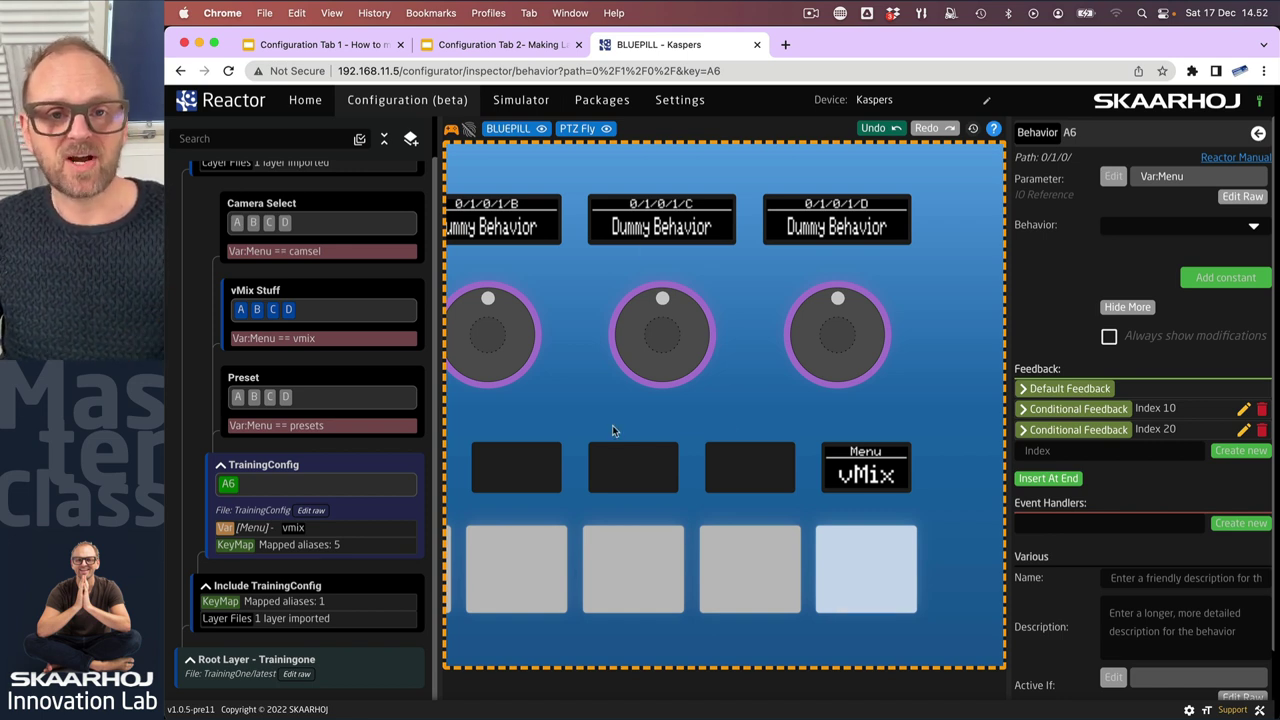
# - Enter the lowercase name 'cycle' for a new event handler on A6
pyautogui.click(1072, 522)
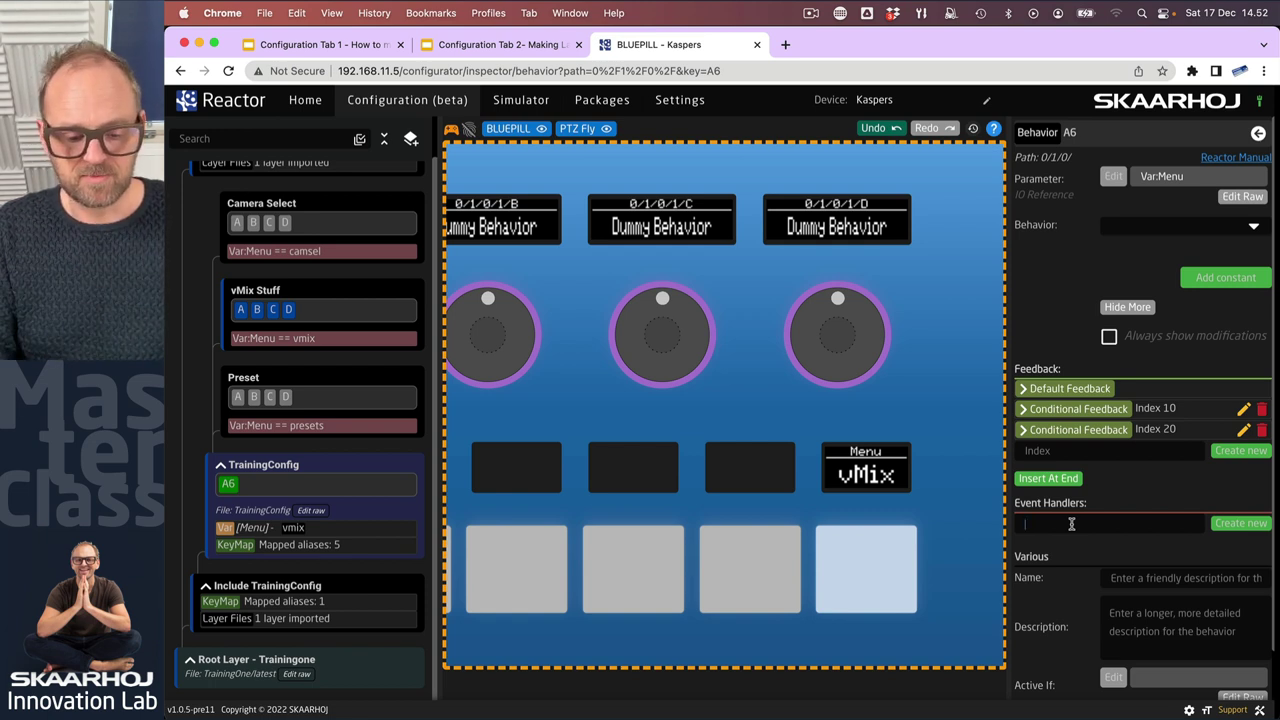
pyautogui.write('Cycle')
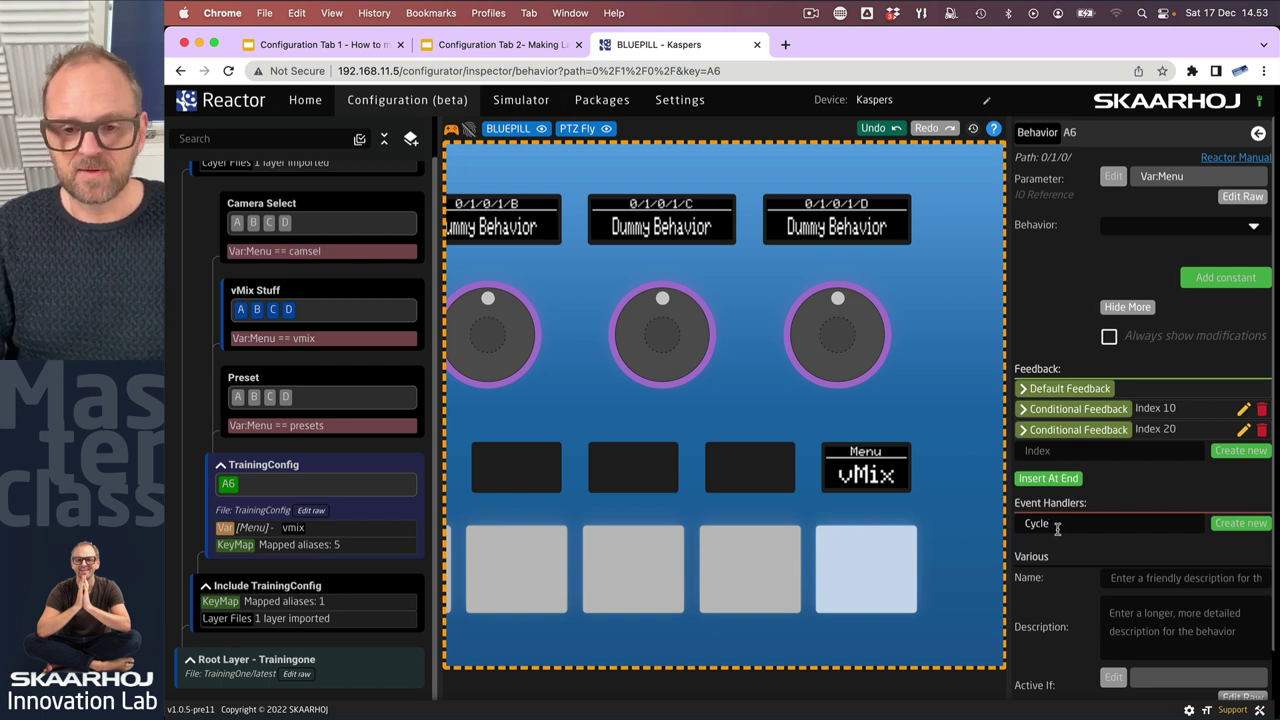
pyautogui.press('BackSpace')
pyautogui.press('BackSpace')
pyautogui.press('BackSpace')
pyautogui.press('BackSpace')
pyautogui.press('BackSpace')
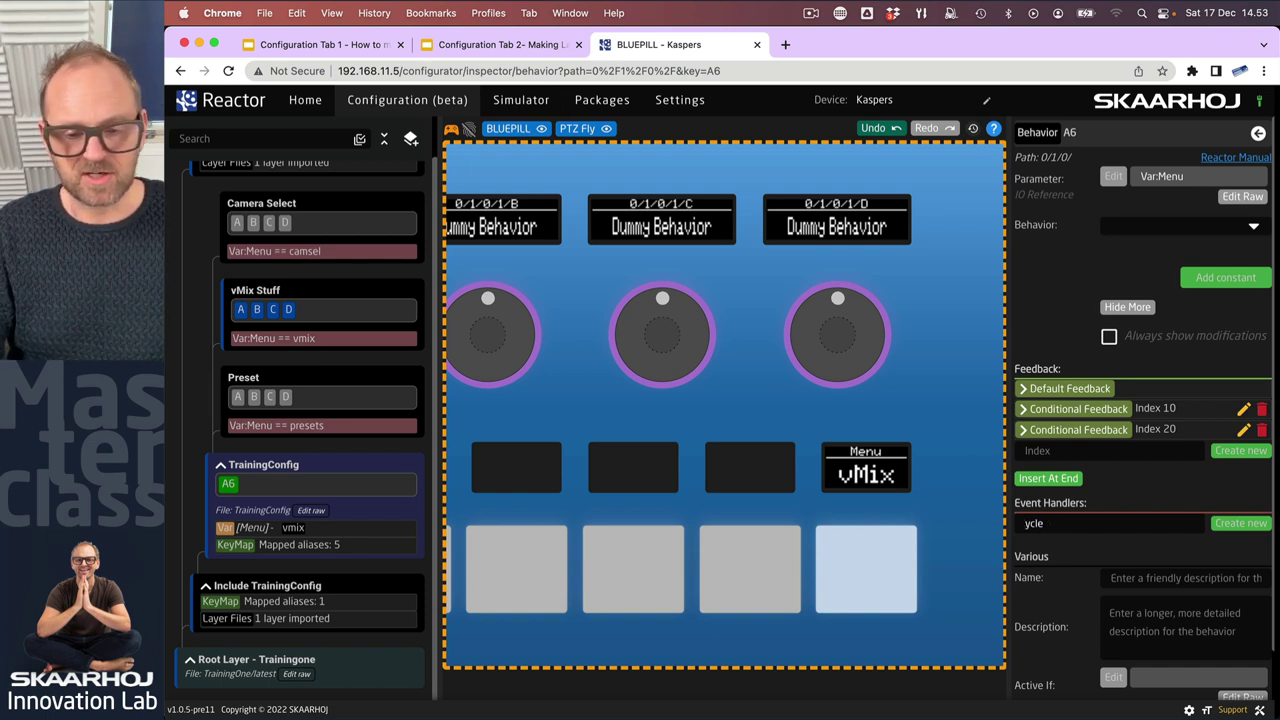
pyautogui.write('cycle')
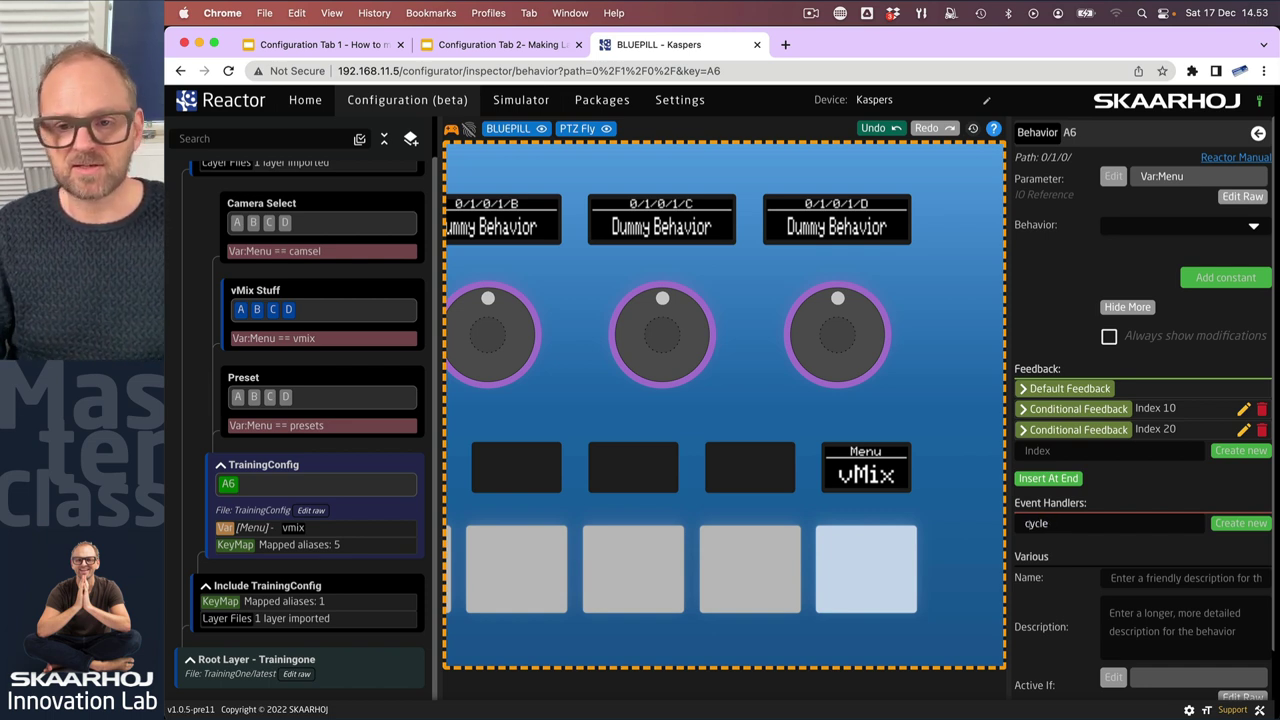
# - Create the cycle handler as a Binary (Button) handler on ActDown with an edge filter added
pyautogui.click(1240, 525)
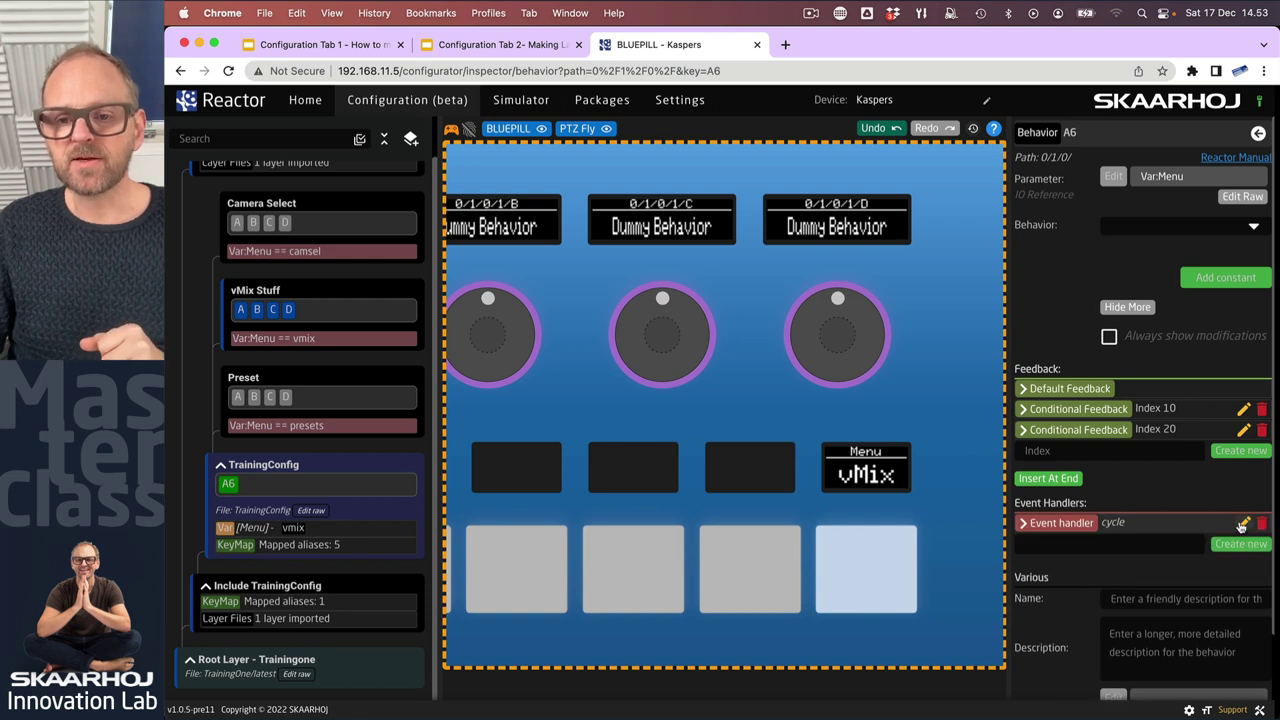
pyautogui.click(1022, 524)
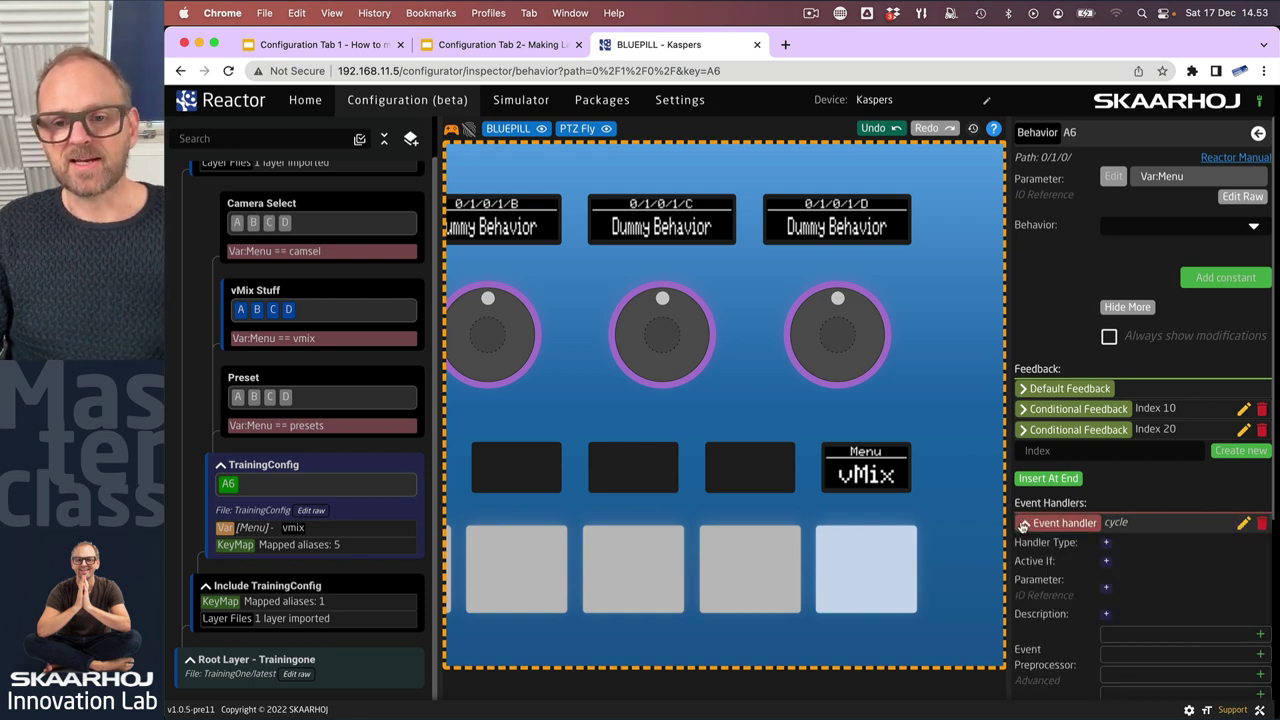
pyautogui.click(1130, 545)
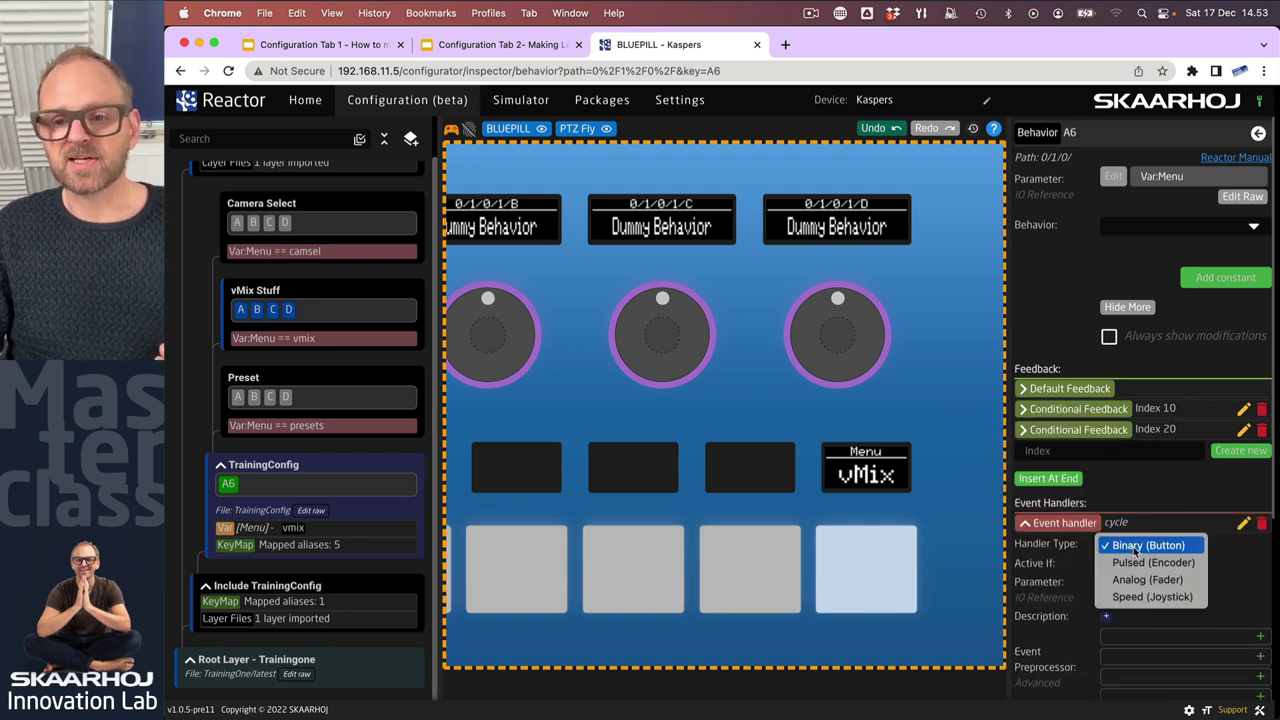
pyautogui.click(1141, 546)
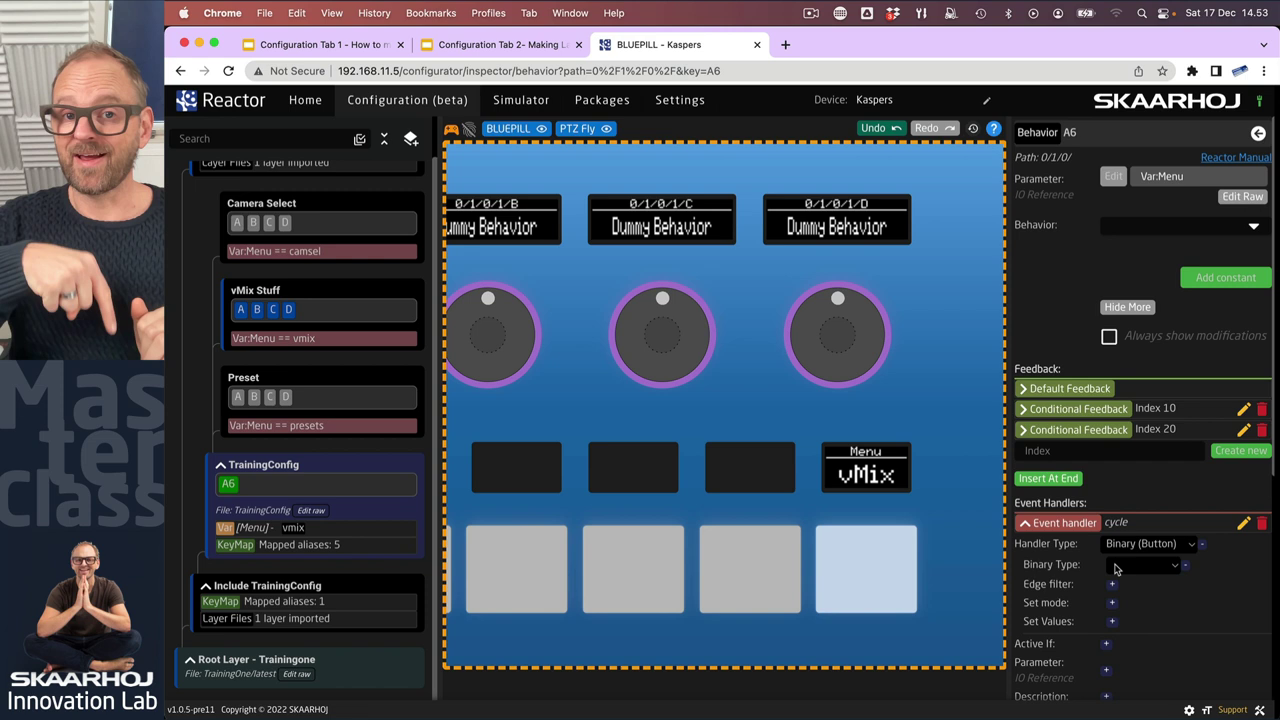
pyautogui.click(1140, 566)
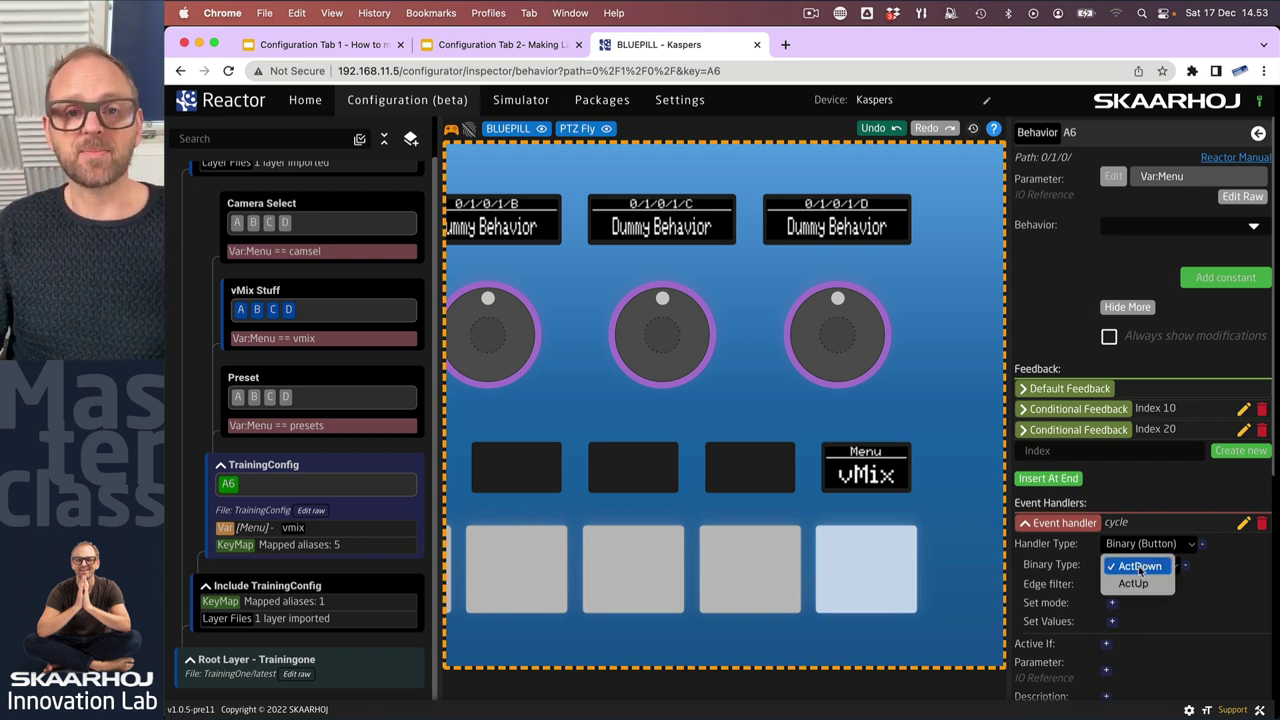
pyautogui.click(1140, 567)
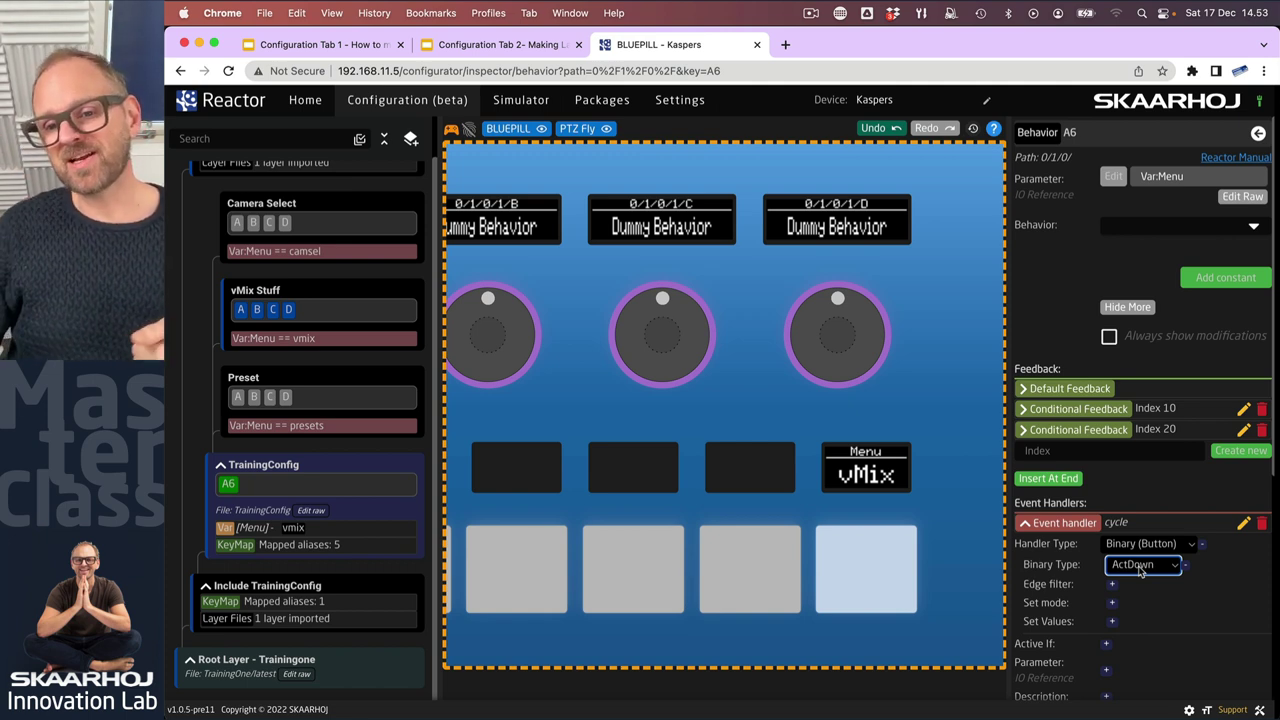
pyautogui.click(1113, 585)
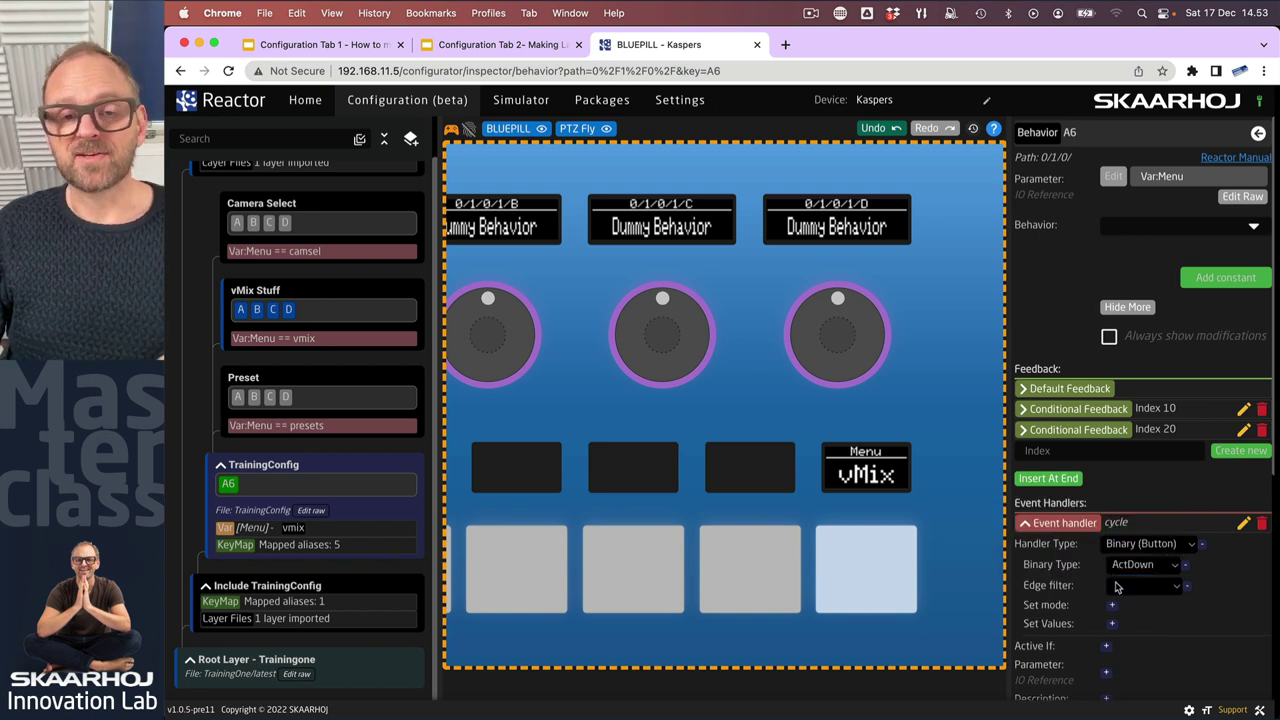
pyautogui.click(1130, 588)
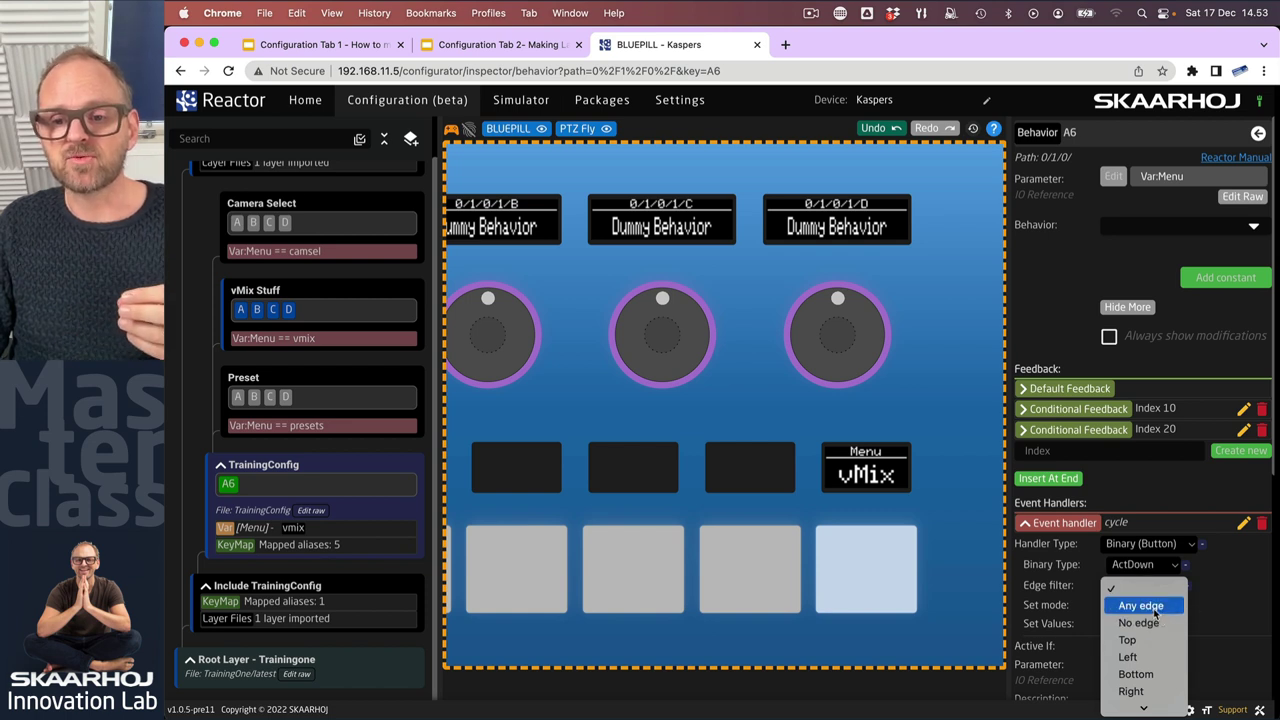
# - Set the cycle handler's edge filter to Any edge and add a Set mode field
pyautogui.click(1156, 611)
pyautogui.click(1145, 588)
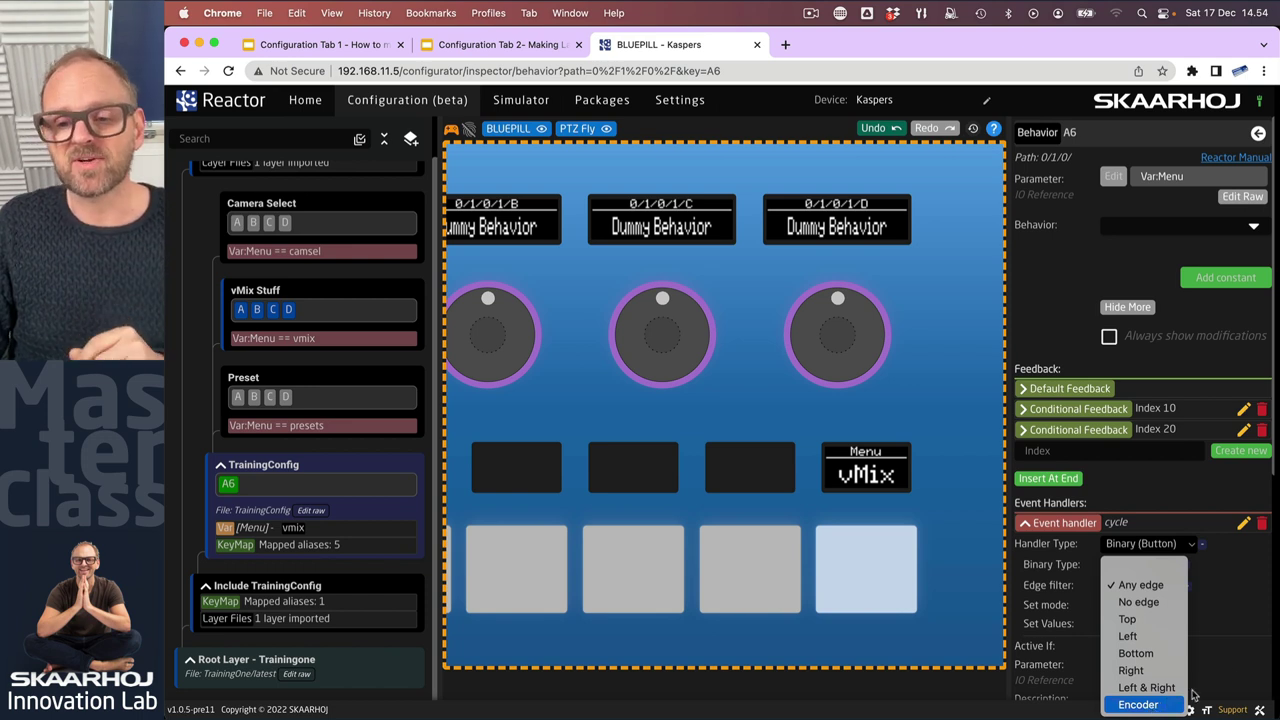
pyautogui.click(1150, 584)
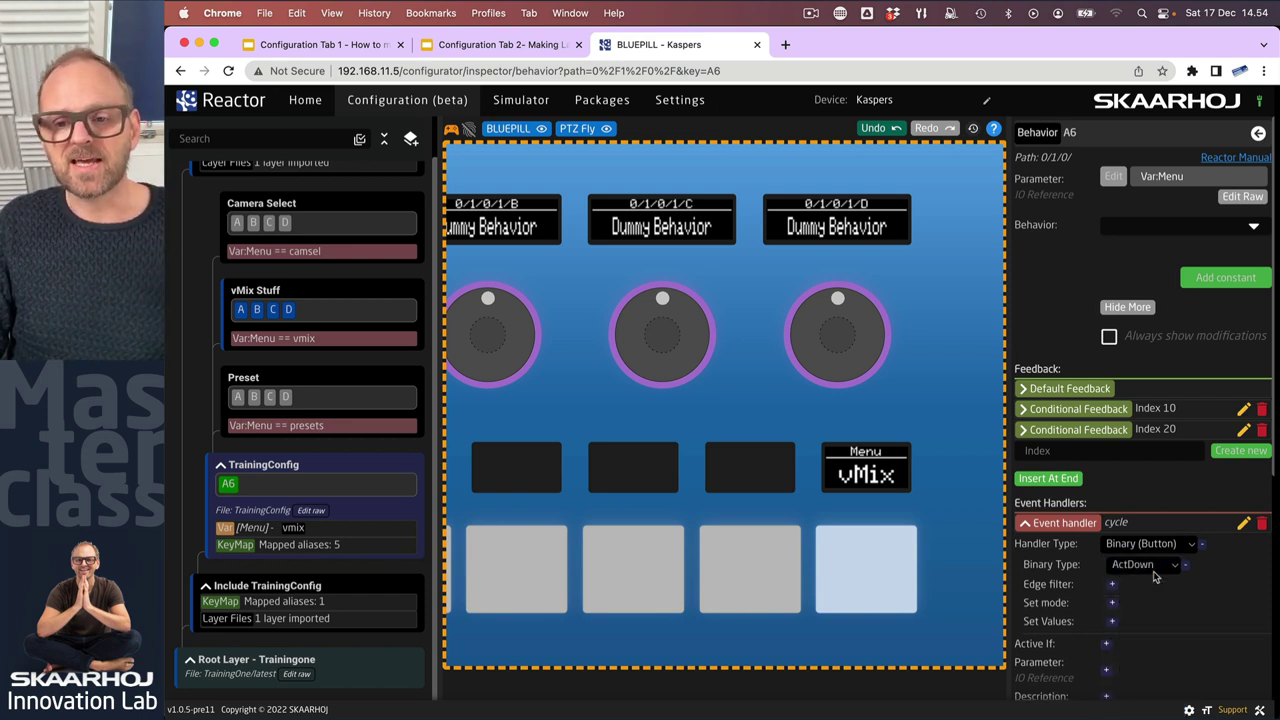
pyautogui.click(1112, 603)
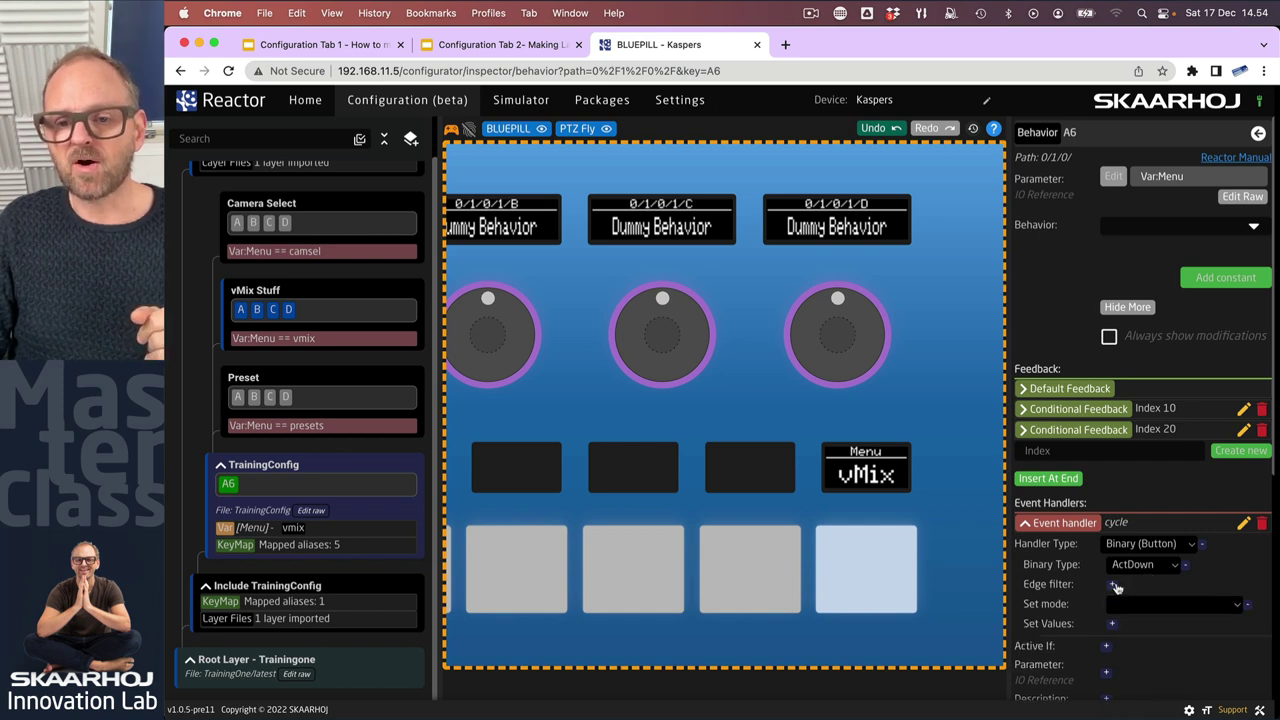
pyautogui.click(1112, 584)
pyautogui.click(1139, 591)
pyautogui.click(1136, 606)
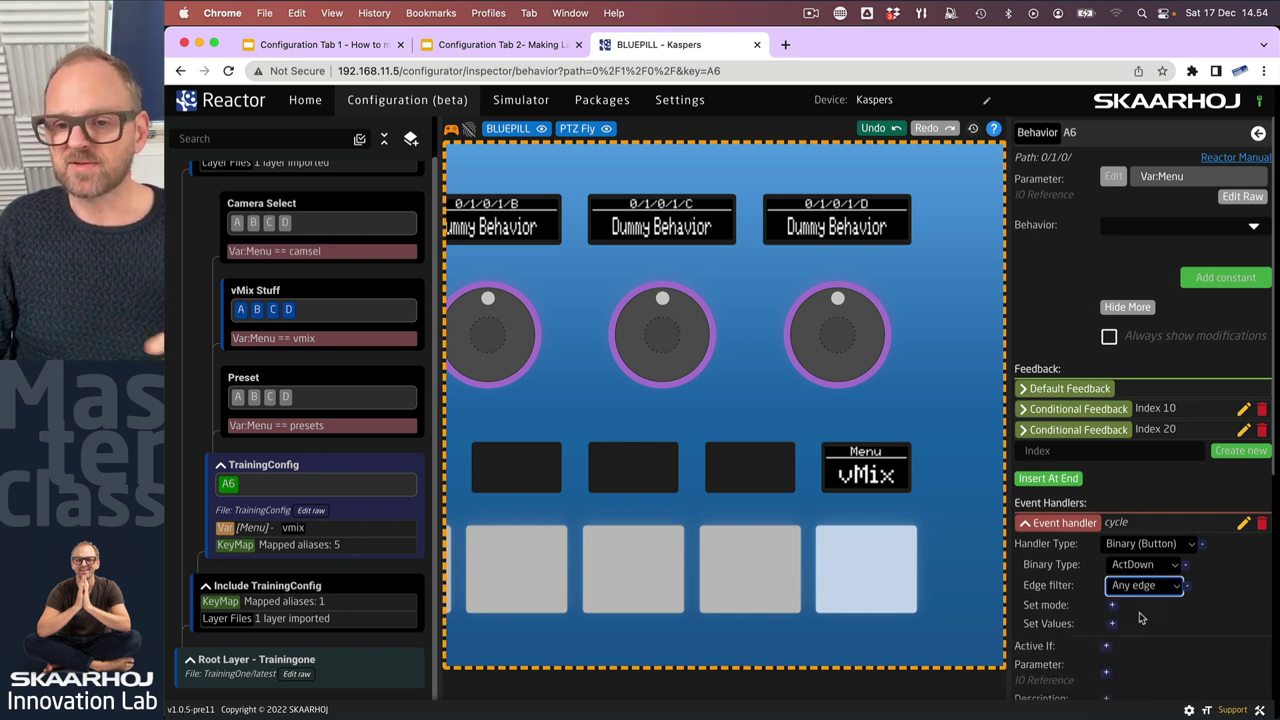
pyautogui.click(1116, 609)
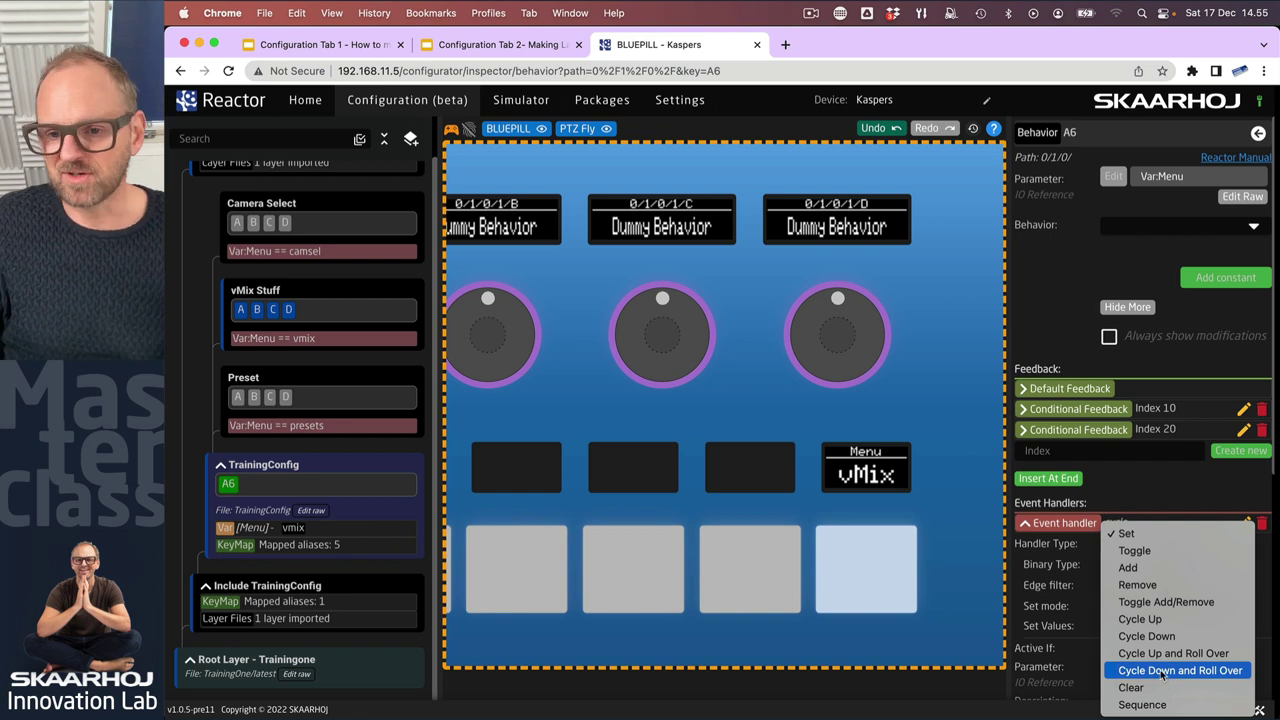
# - Choose Cycle Up and Roll Over as the set mode and add a Set Values entry
pyautogui.click(1155, 653)
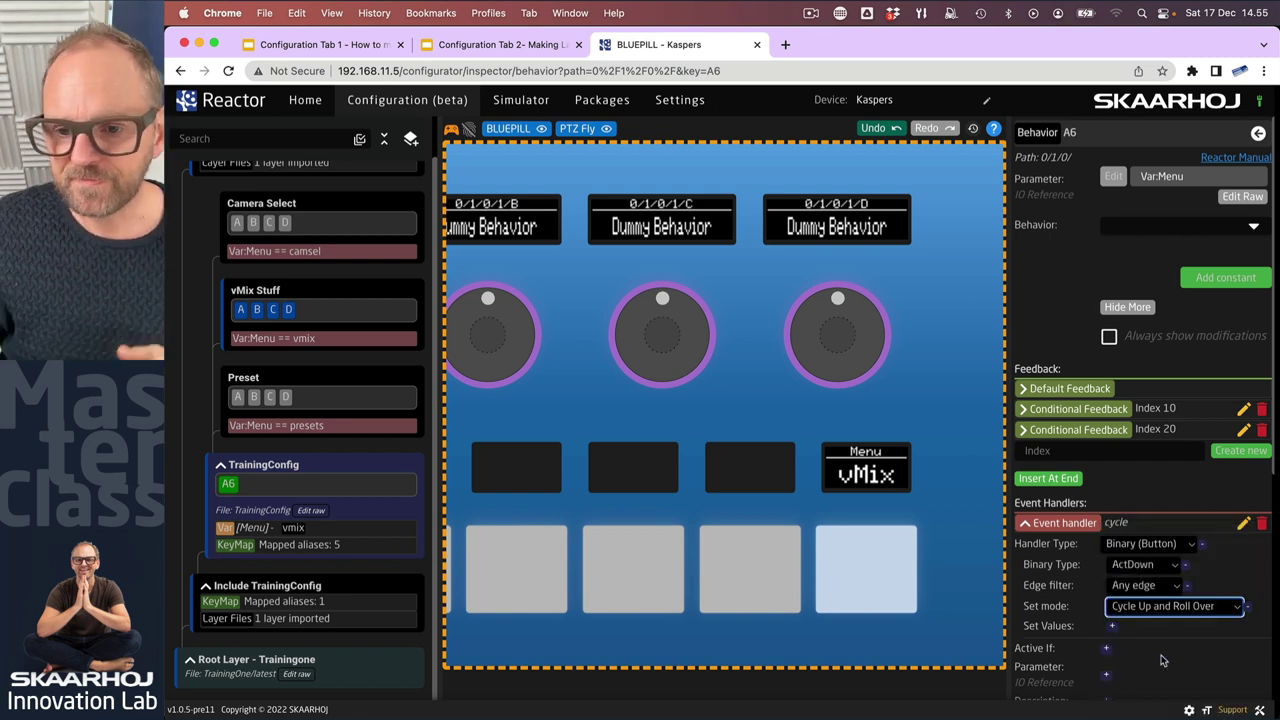
pyautogui.click(1112, 626)
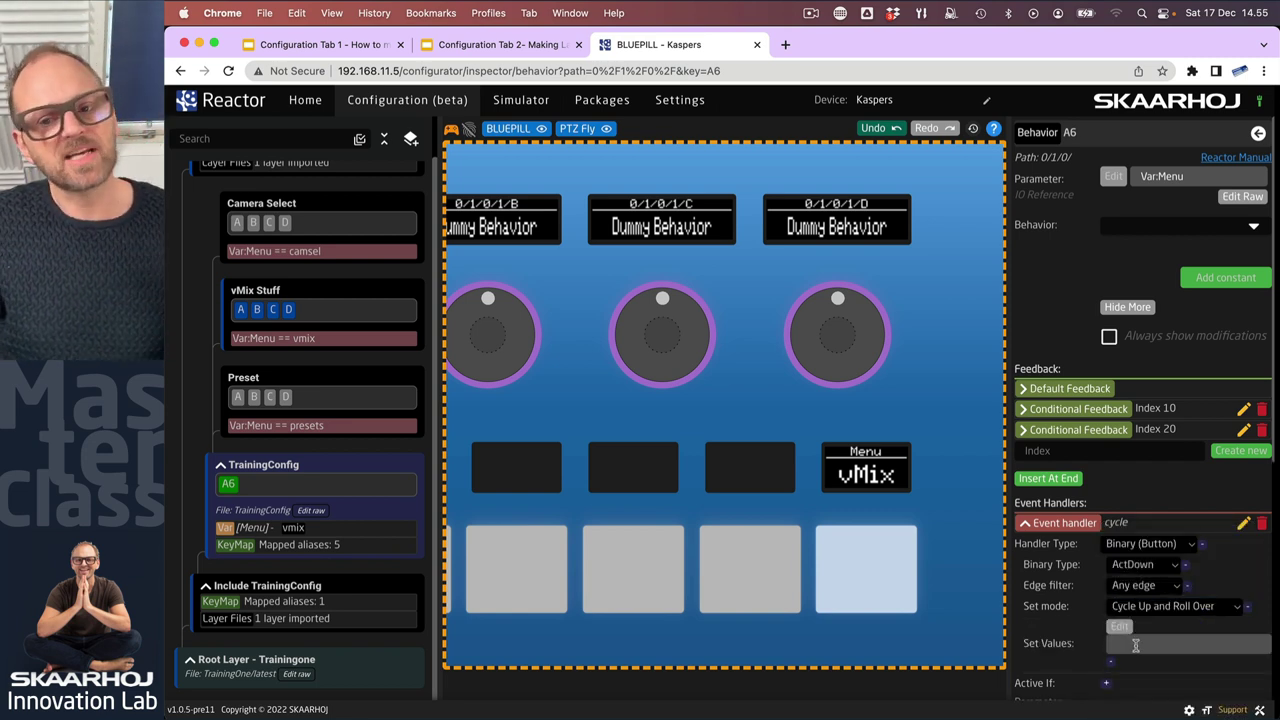
# - Give the cycle handler the literal values presets, vmix and camsel and submit them
pyautogui.click(1128, 642)
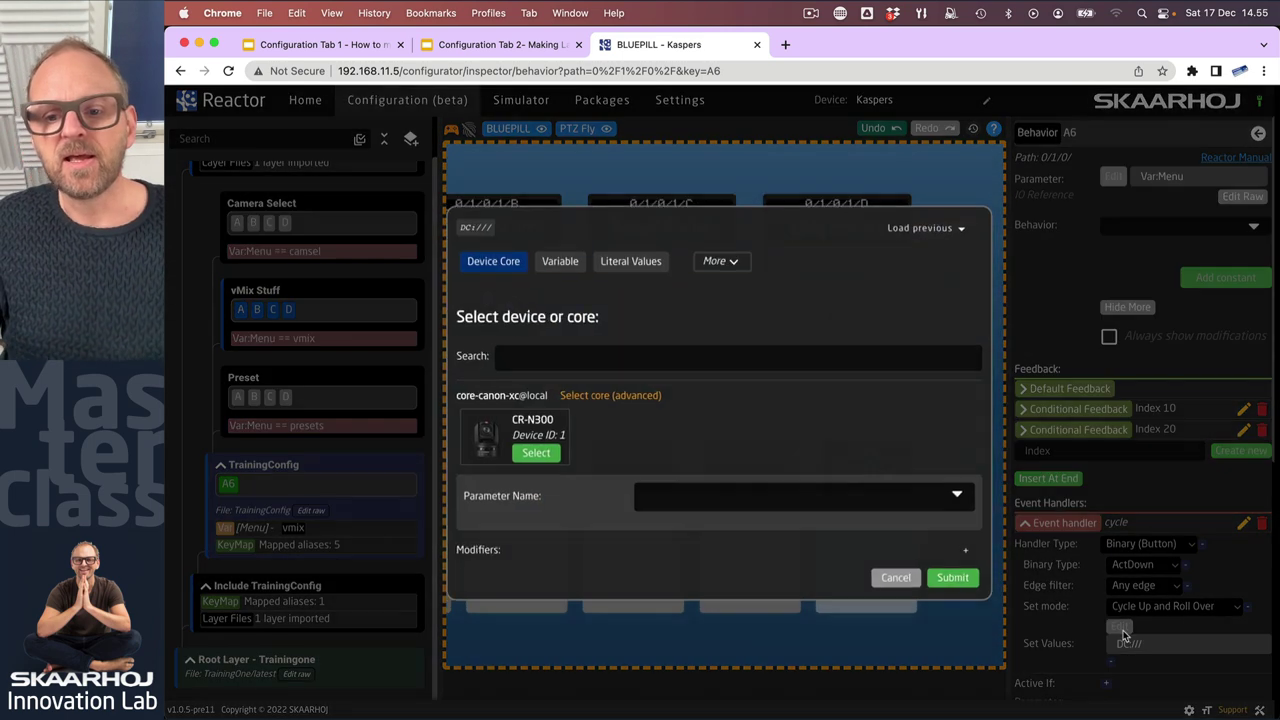
pyautogui.click(549, 259)
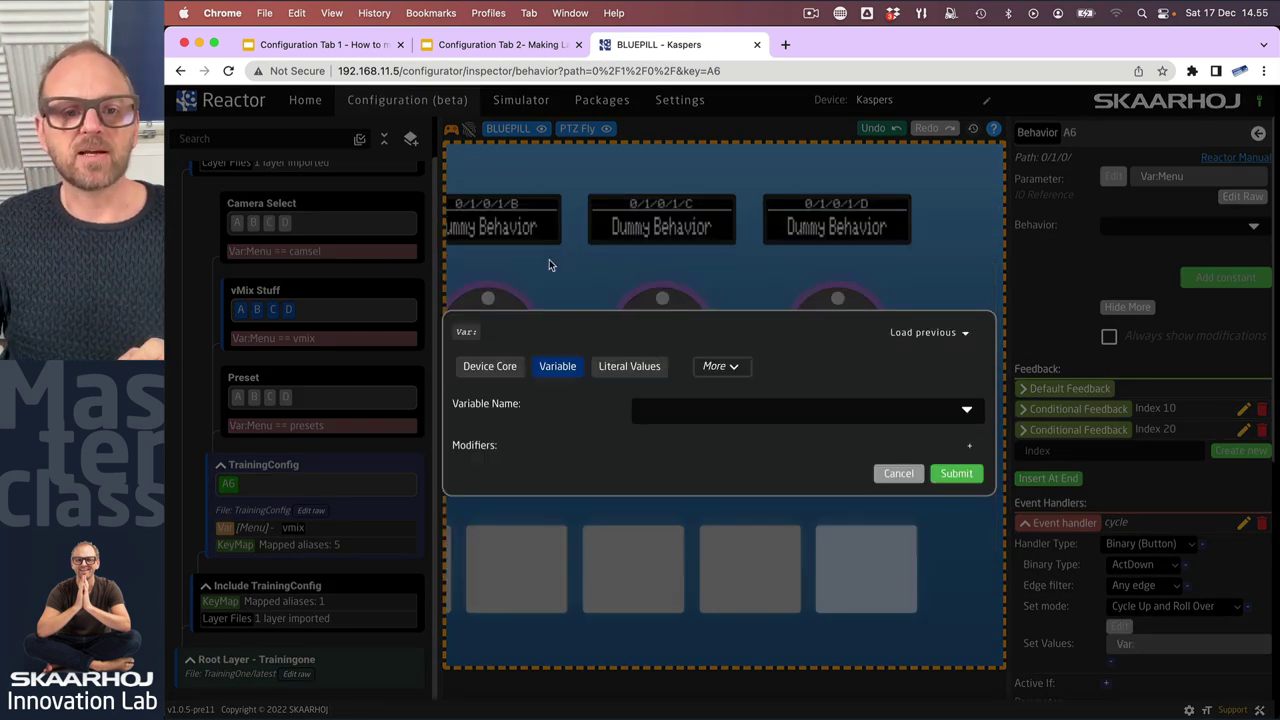
pyautogui.click(640, 368)
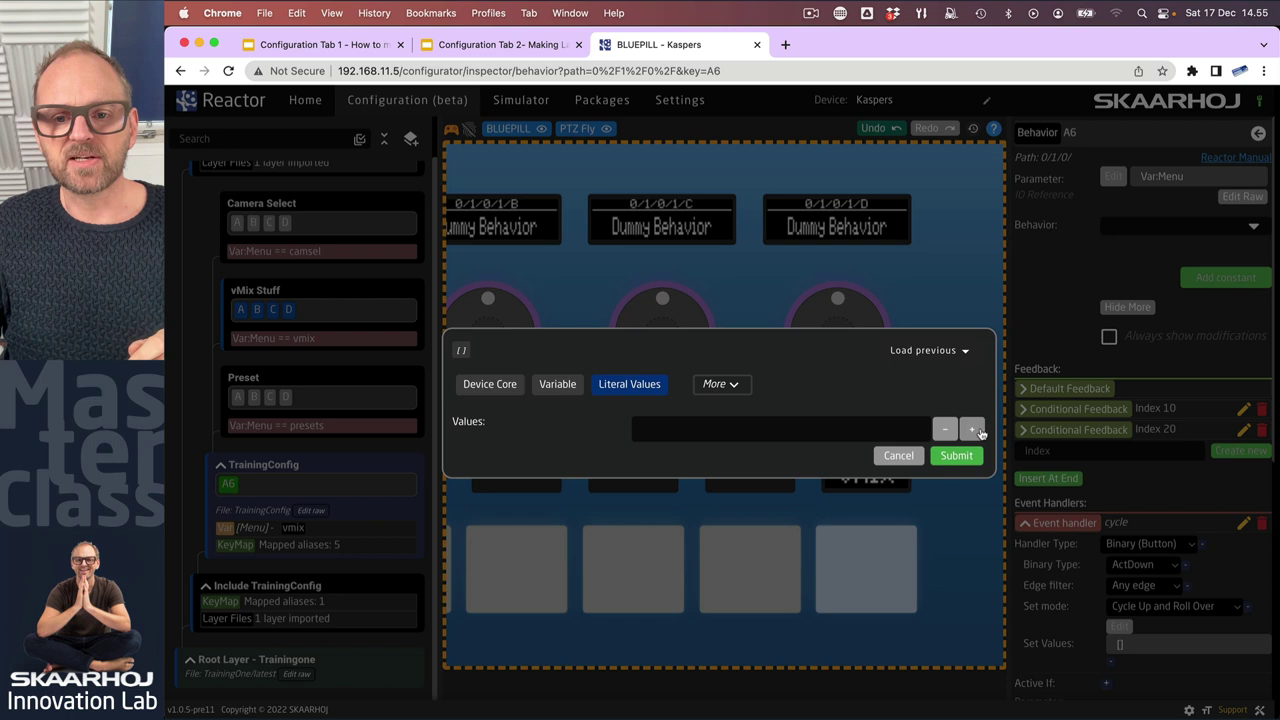
pyautogui.click(970, 443)
pyautogui.click(970, 443)
pyautogui.click(725, 413)
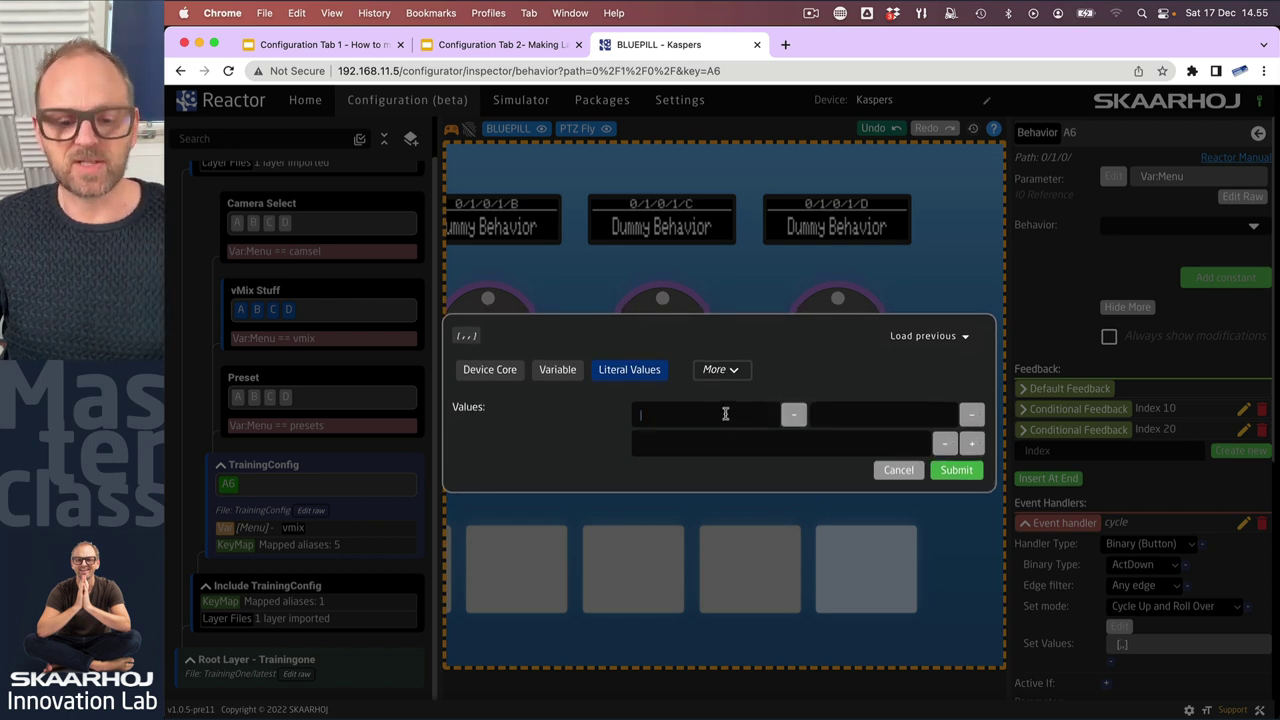
pyautogui.write('presets')
pyautogui.press('Tab')
pyautogui.press('Tab')
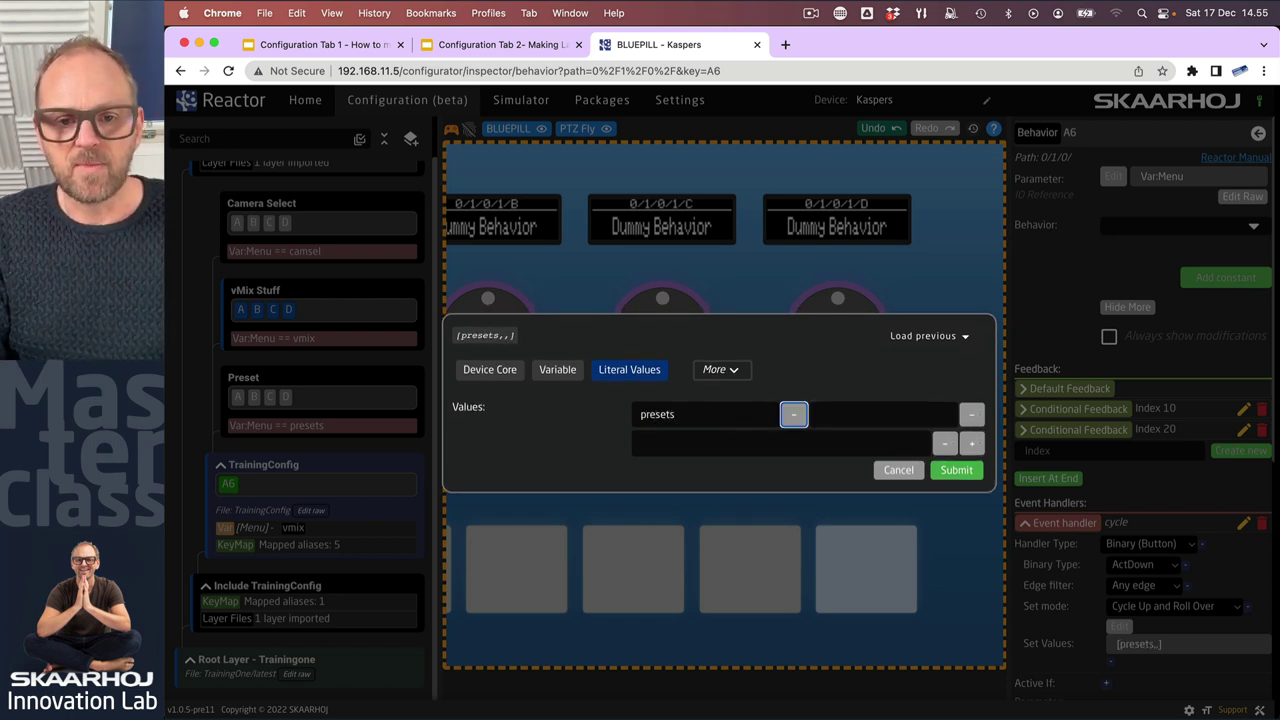
pyautogui.write('vmix')
pyautogui.press('Tab')
pyautogui.press('Tab')
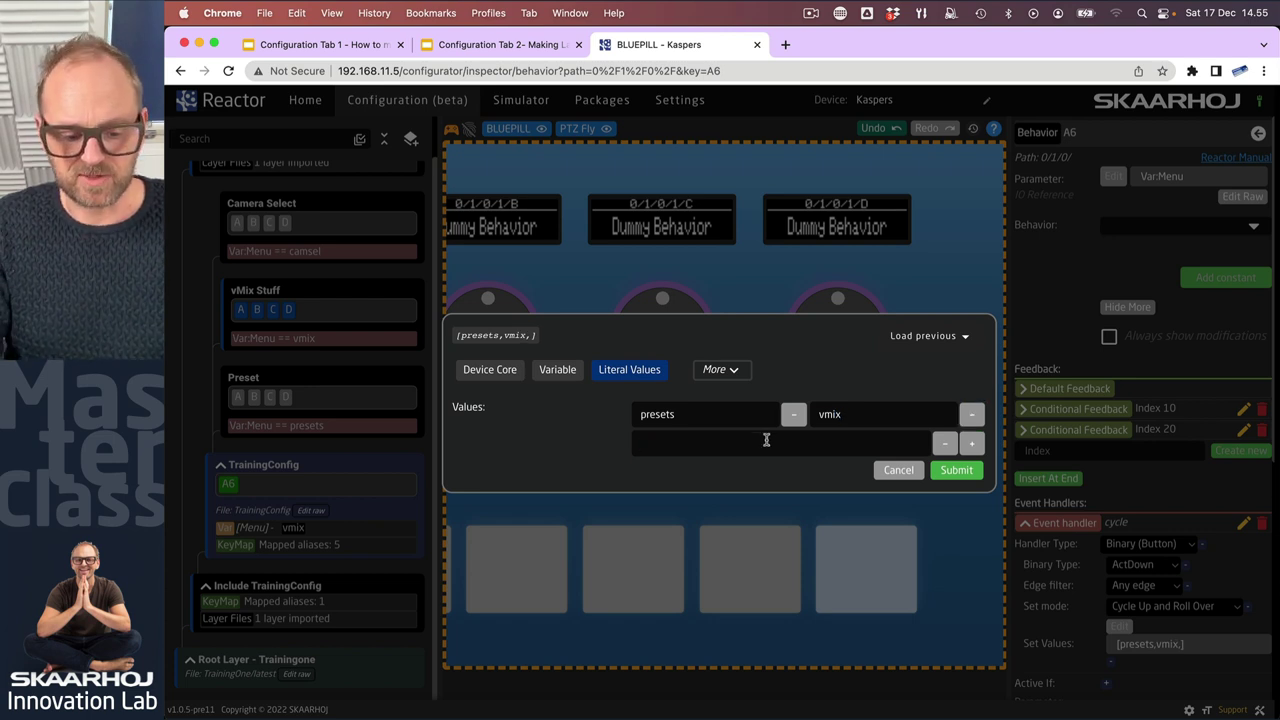
pyautogui.write('camsel')
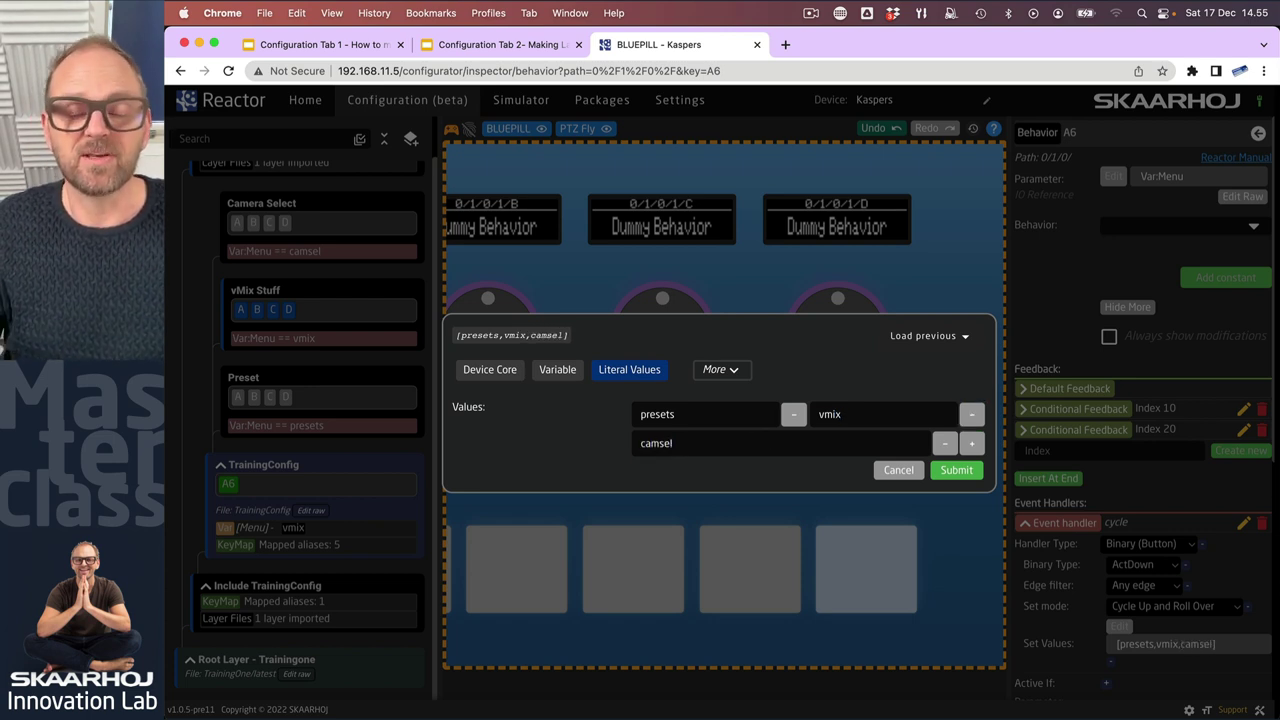
pyautogui.click(956, 472)
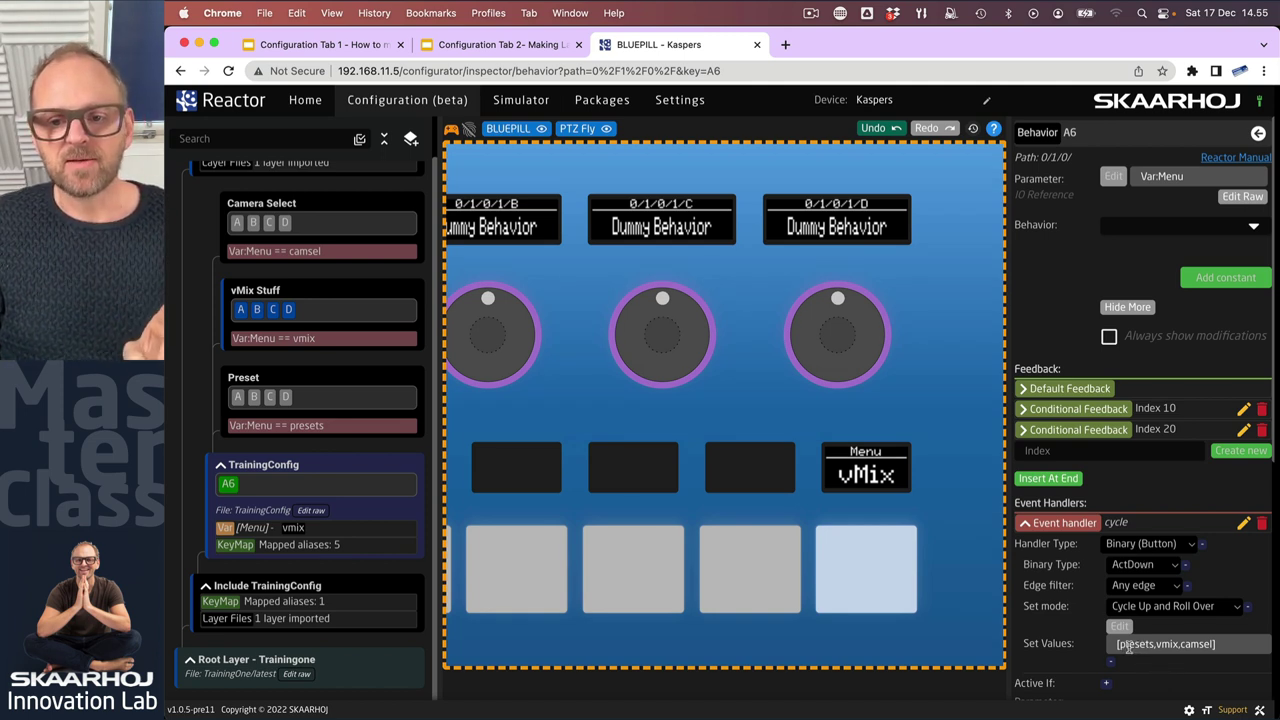
pyautogui.click(254, 534)
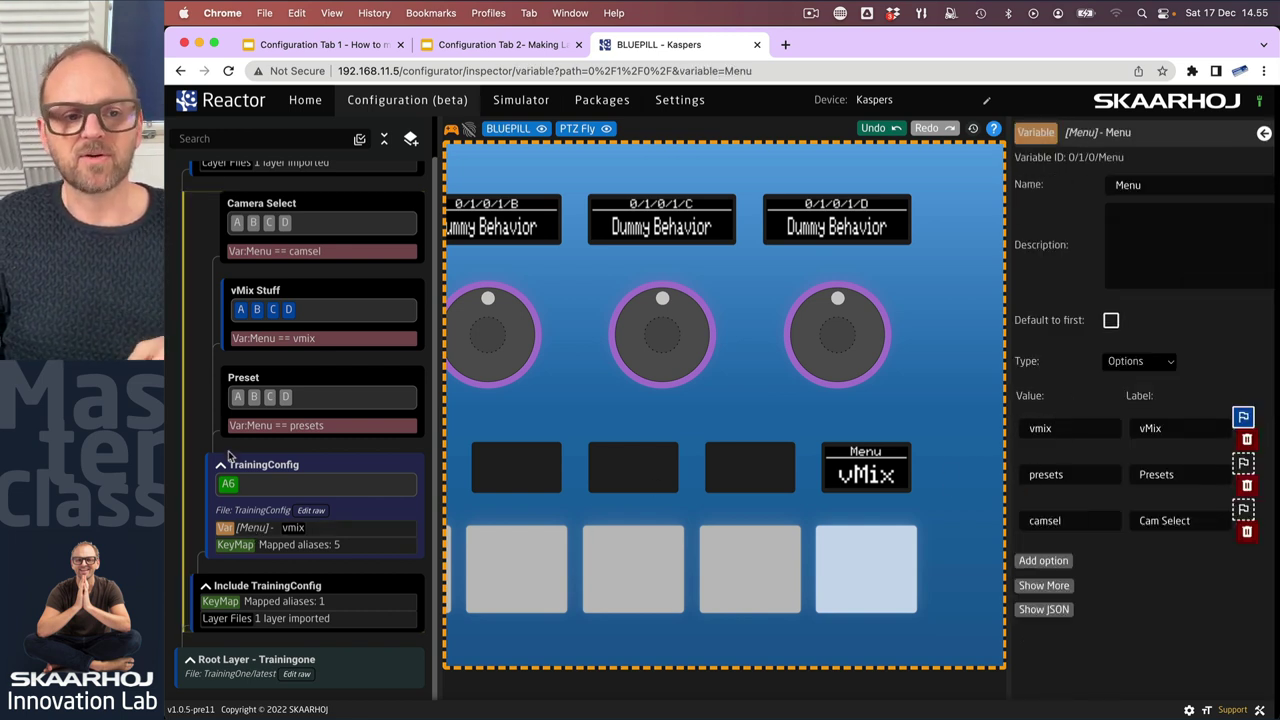
pyautogui.click(228, 483)
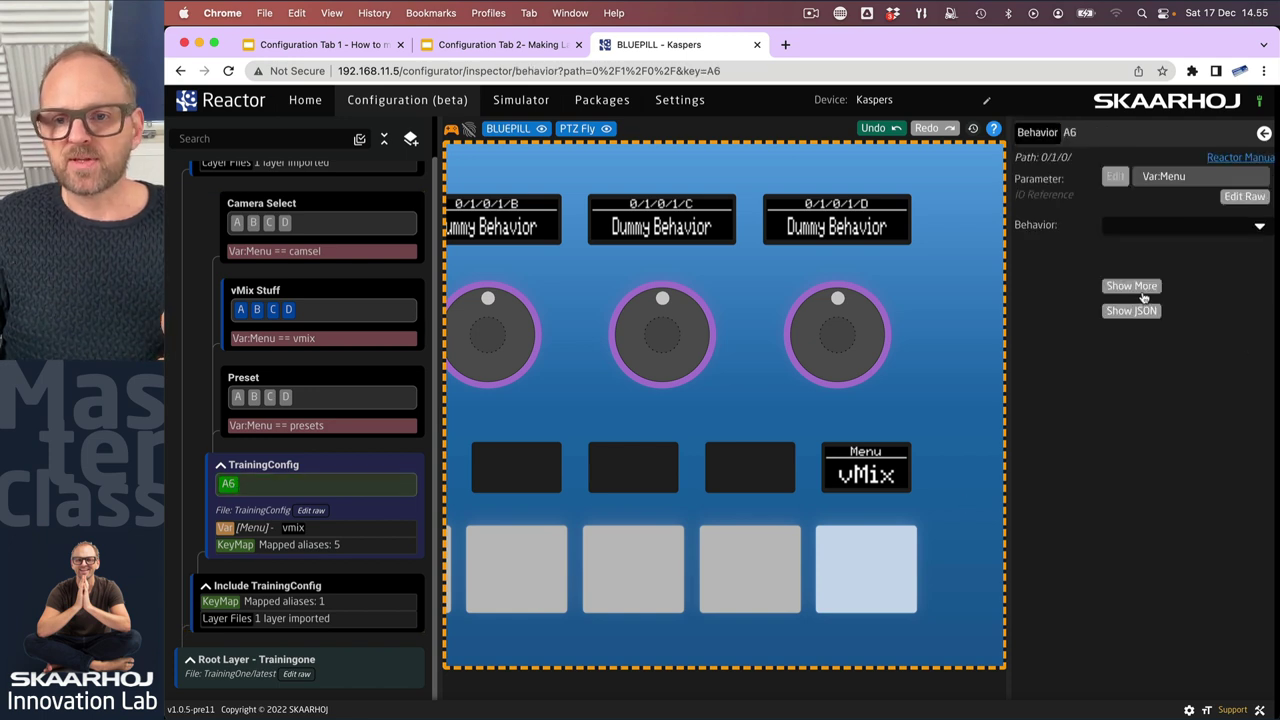
pyautogui.click(1142, 292)
pyautogui.click(1120, 523)
pyautogui.scroll(-2, 1145, 596)
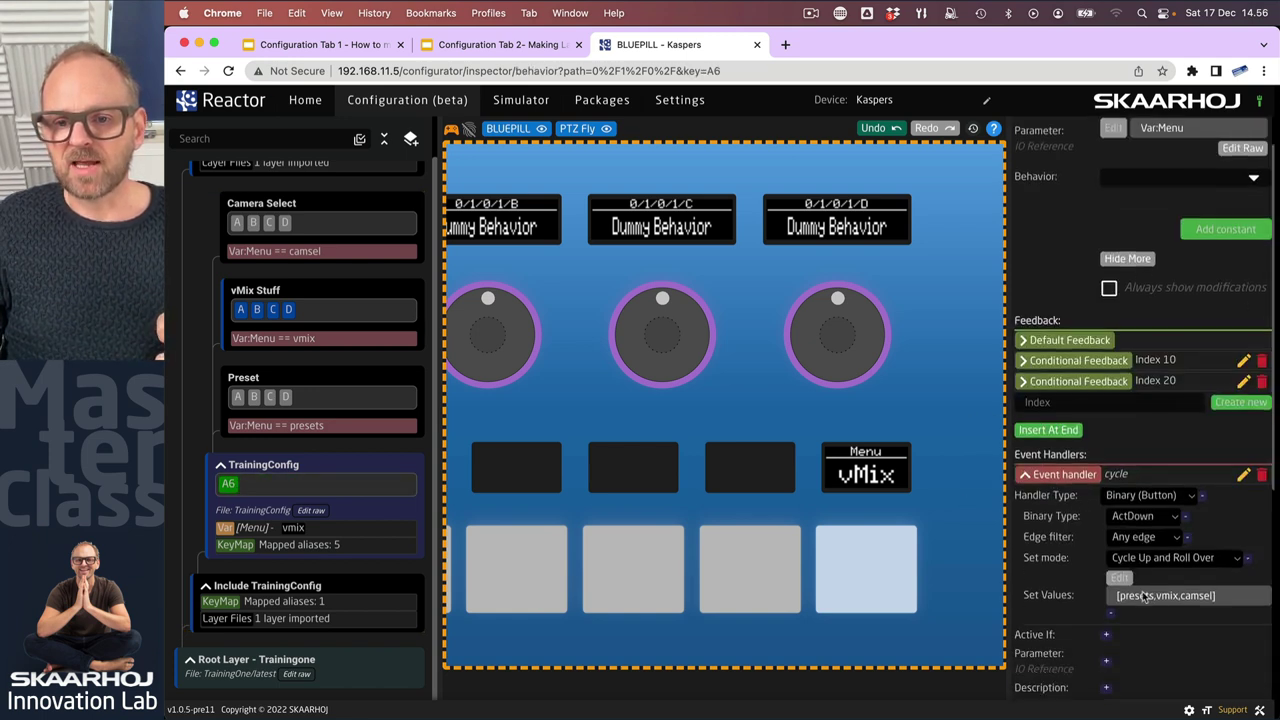
pyautogui.scroll(-1, 1143, 596)
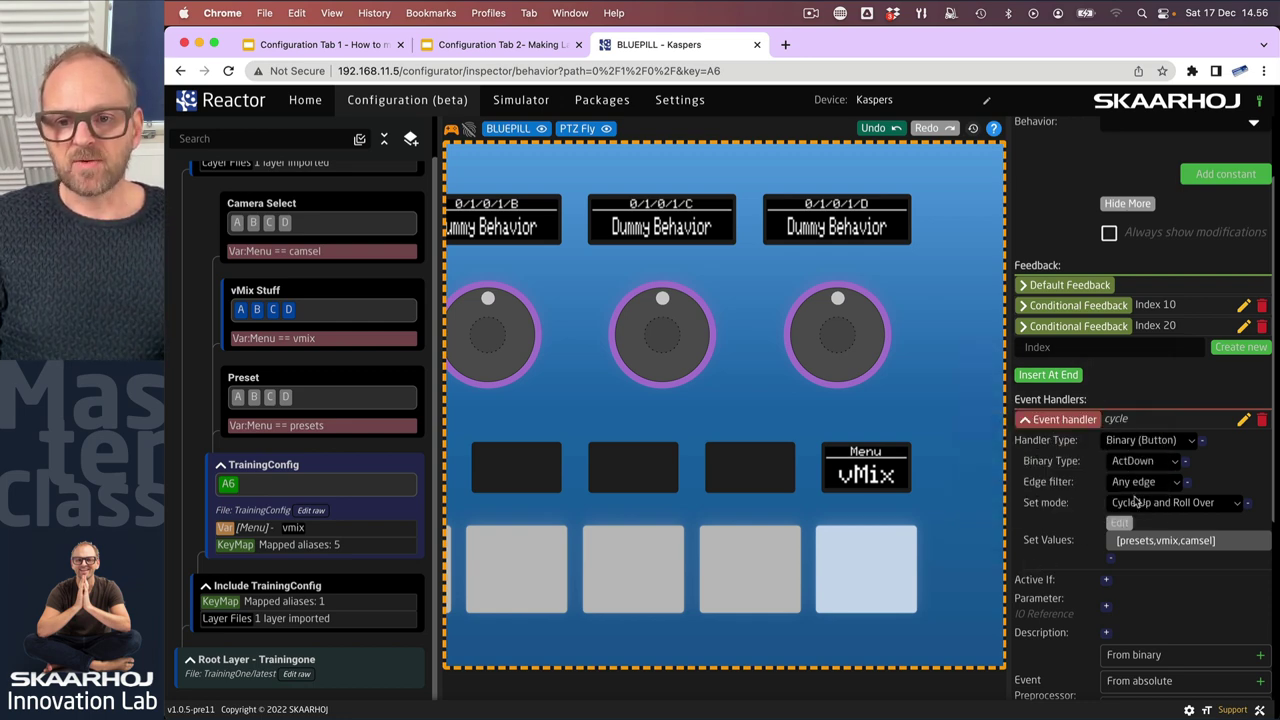
pyautogui.click(869, 605)
pyautogui.click(869, 605)
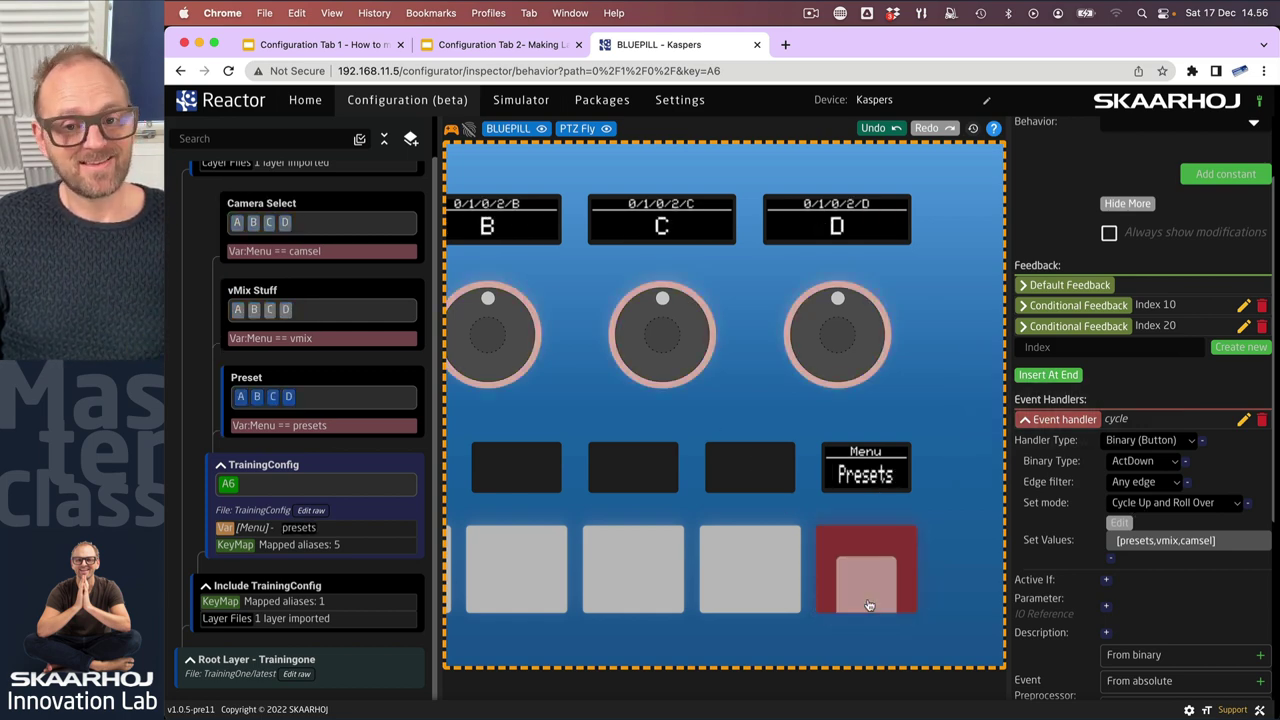
pyautogui.click(869, 605)
pyautogui.click(869, 605)
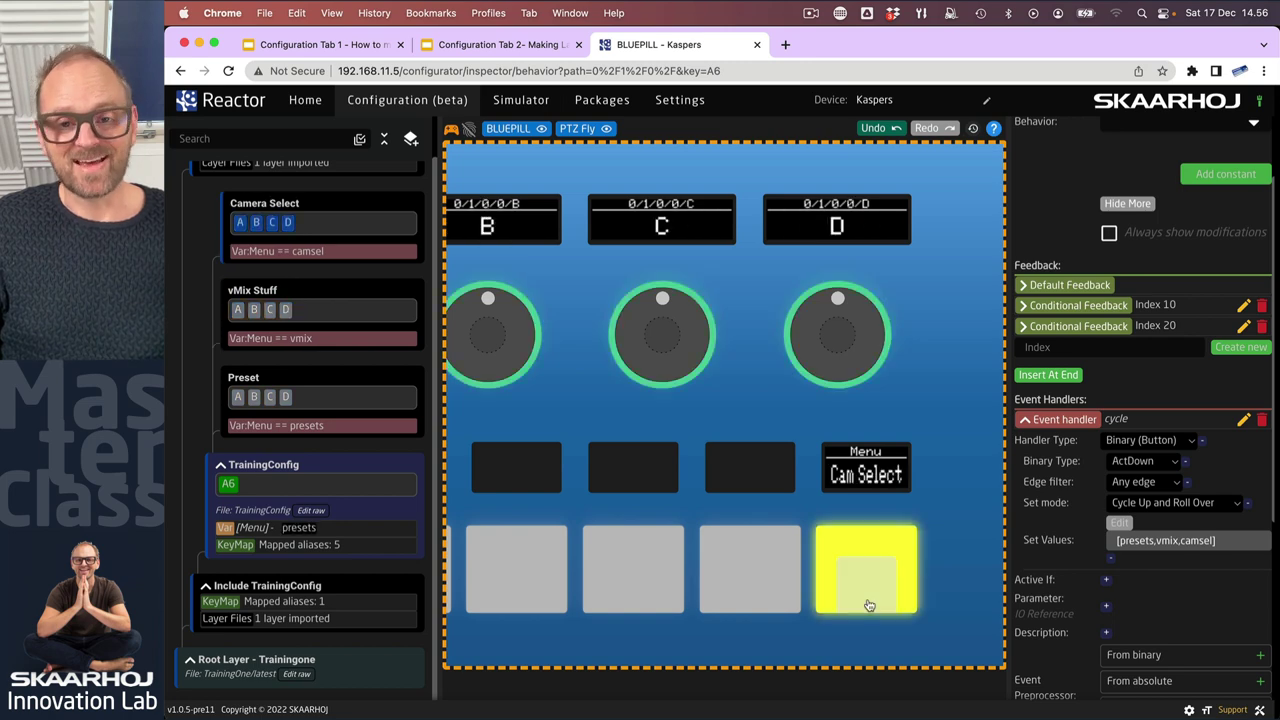
pyautogui.click(869, 605)
pyautogui.click(869, 605)
pyautogui.click(869, 605)
pyautogui.click(869, 605)
pyautogui.click(869, 605)
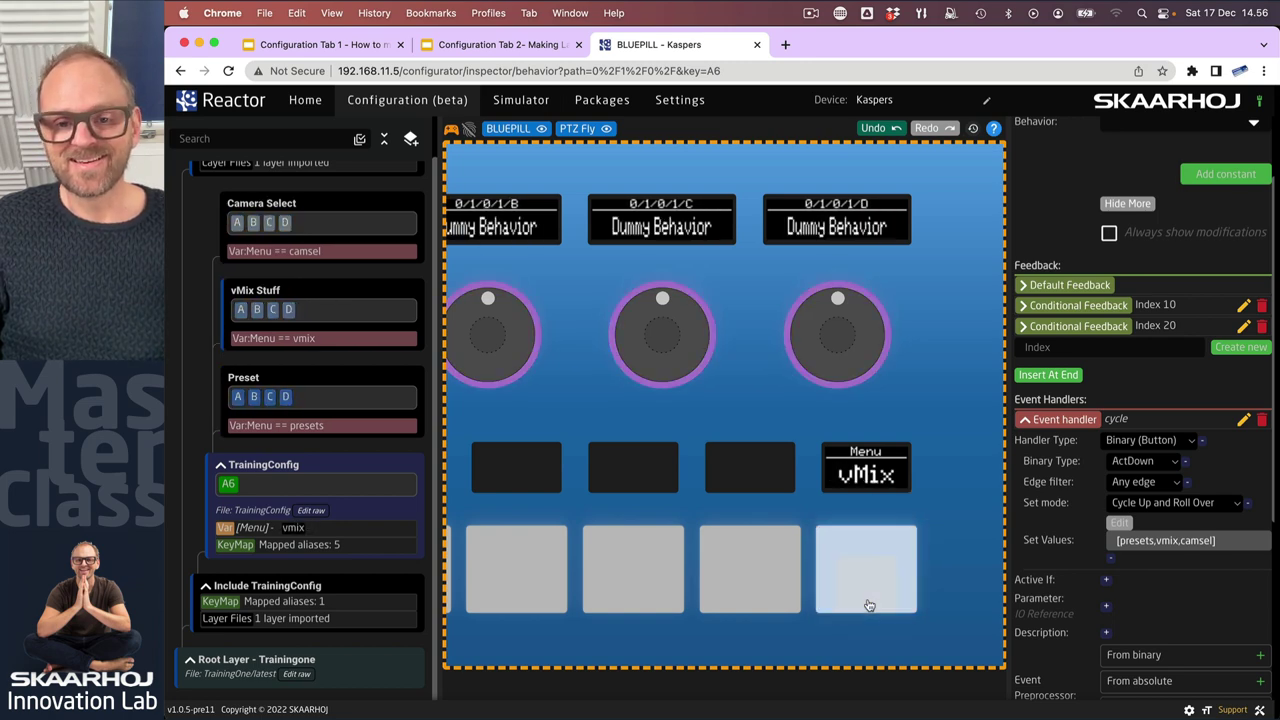
pyautogui.click(869, 605)
pyautogui.click(869, 605)
pyautogui.click(869, 605)
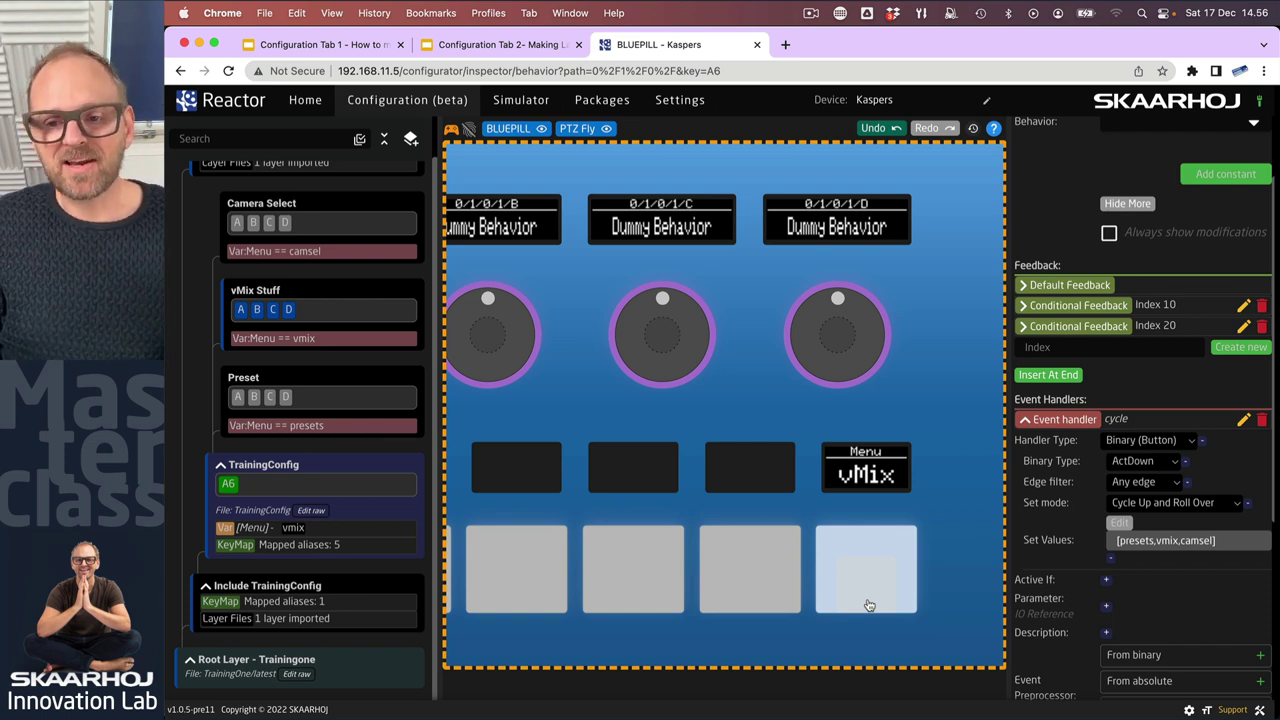
# - Remove camsel from the cycle handler's Set Values, keeping presets and vmix
pyautogui.click(1119, 522)
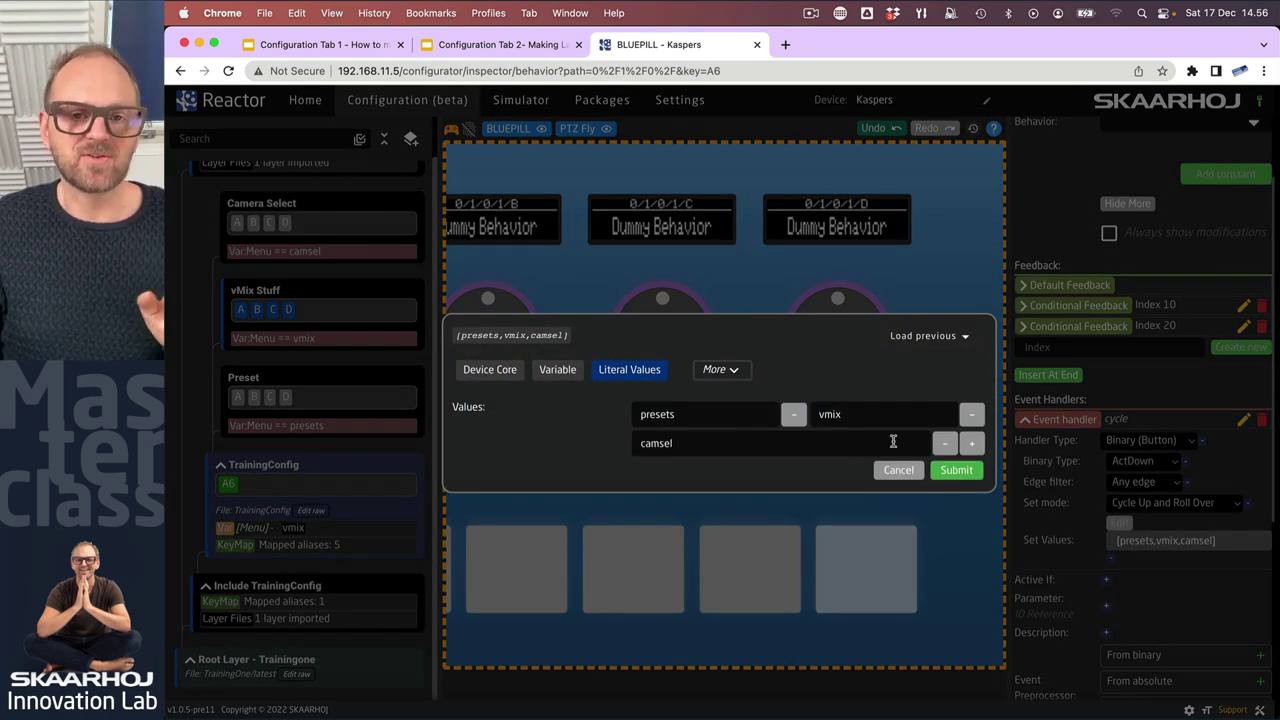
pyautogui.click(944, 445)
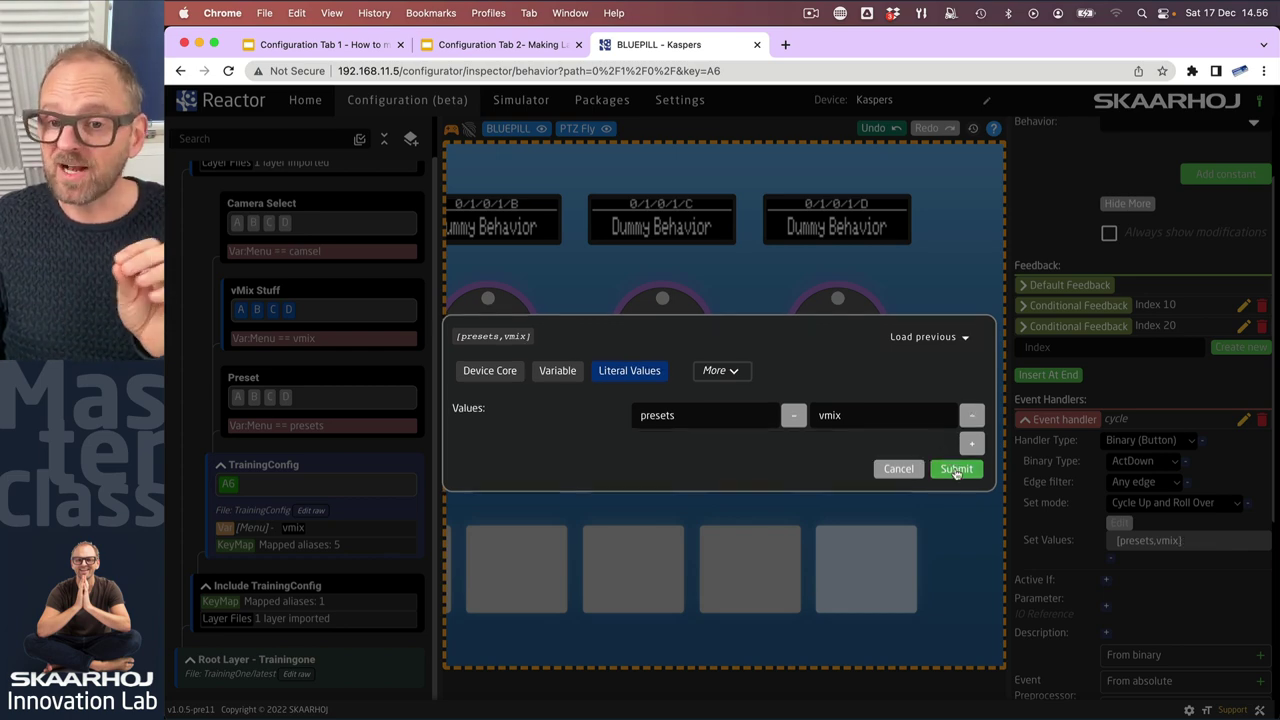
pyautogui.click(954, 469)
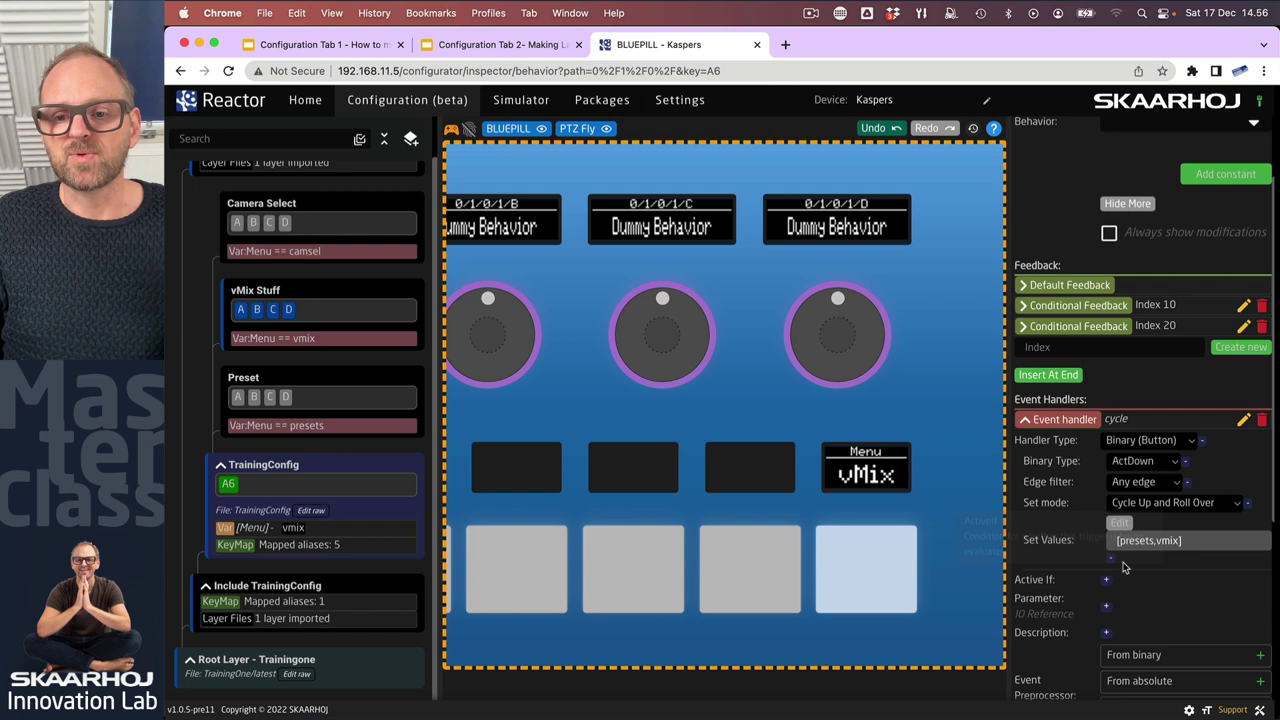
# - Press A6 four times to test the two-value cycle, ending on vMix
pyautogui.click(838, 604)
pyautogui.click(850, 598)
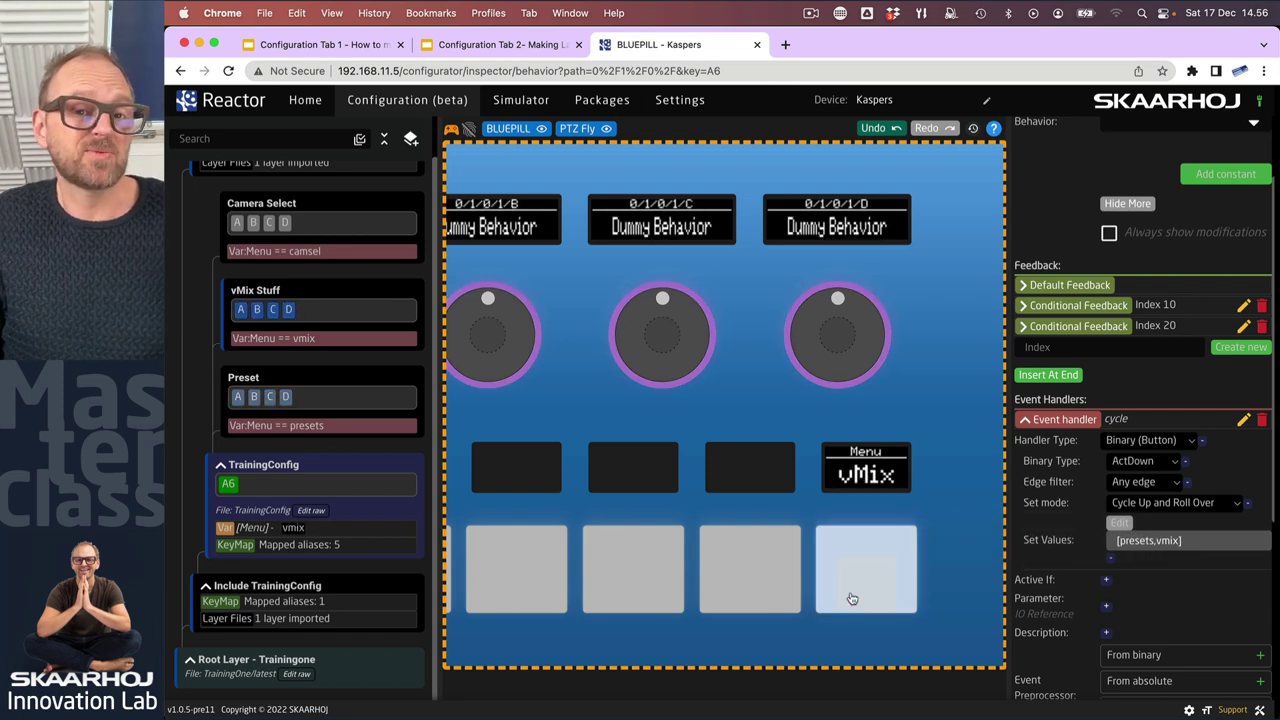
pyautogui.click(851, 598)
pyautogui.click(851, 598)
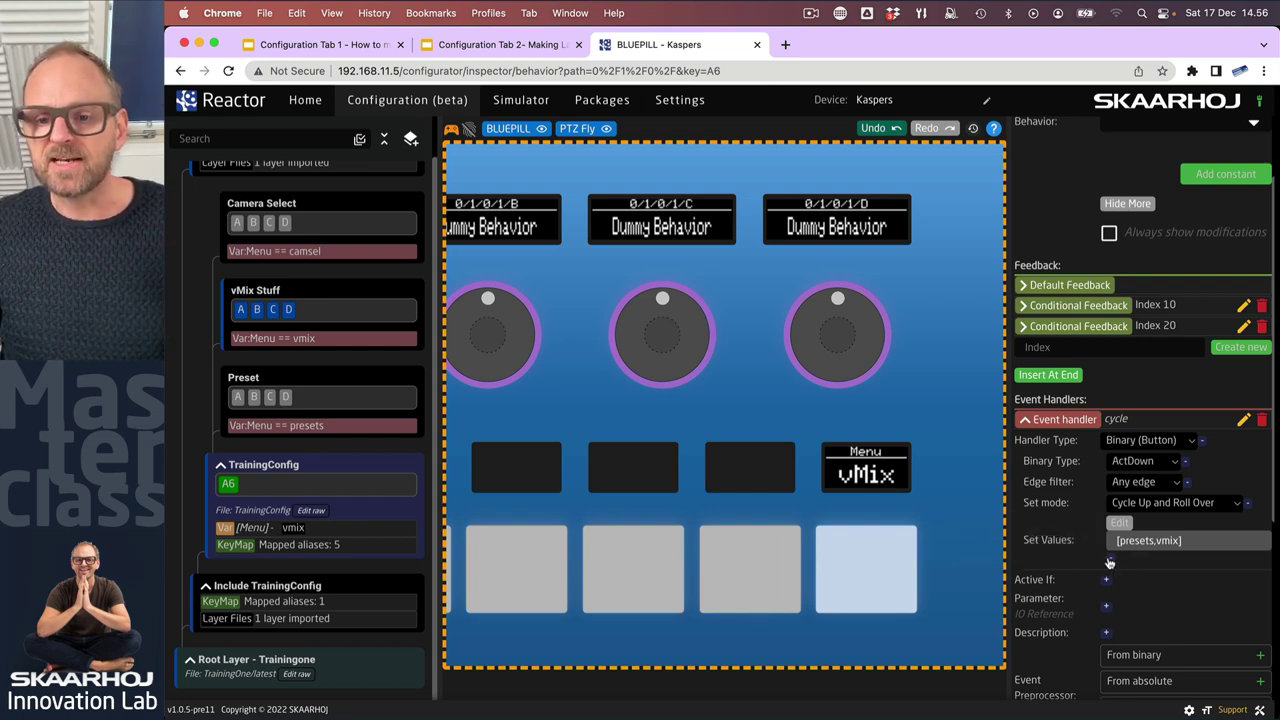
# - Open the cycle handler's Set Values editor, cancel without changes, and scroll the inspector
pyautogui.click(1119, 523)
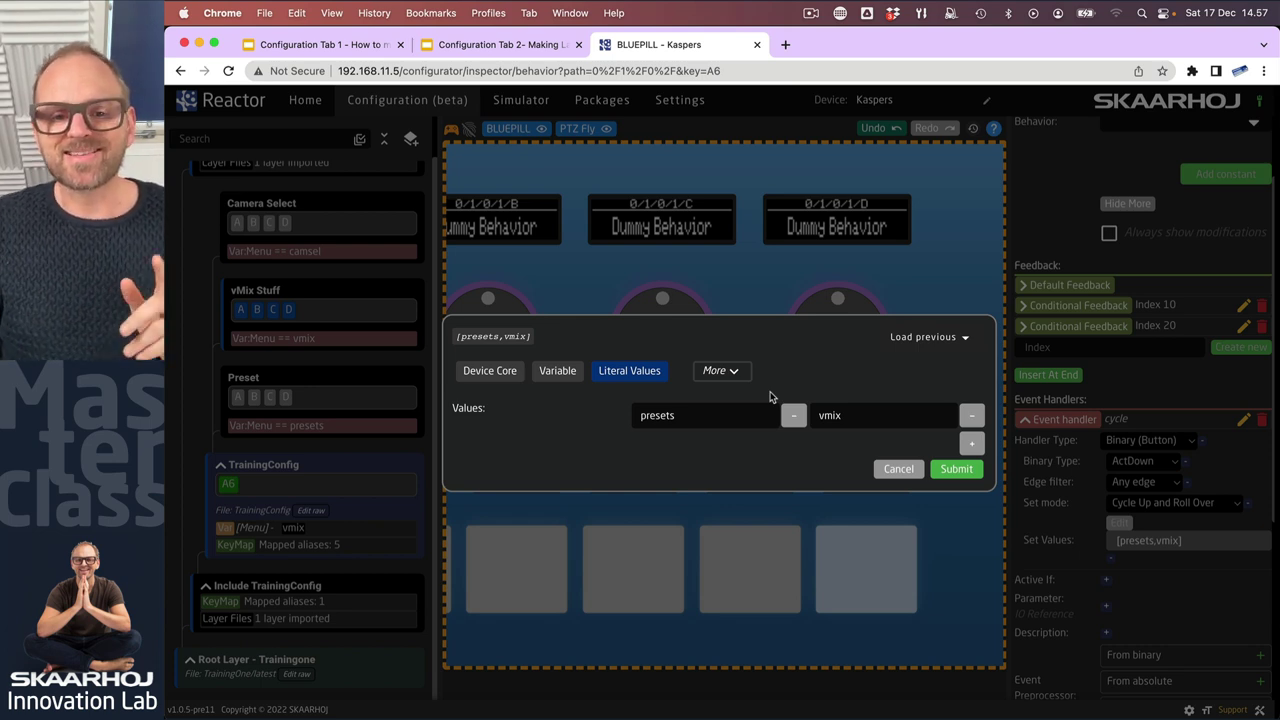
pyautogui.click(894, 469)
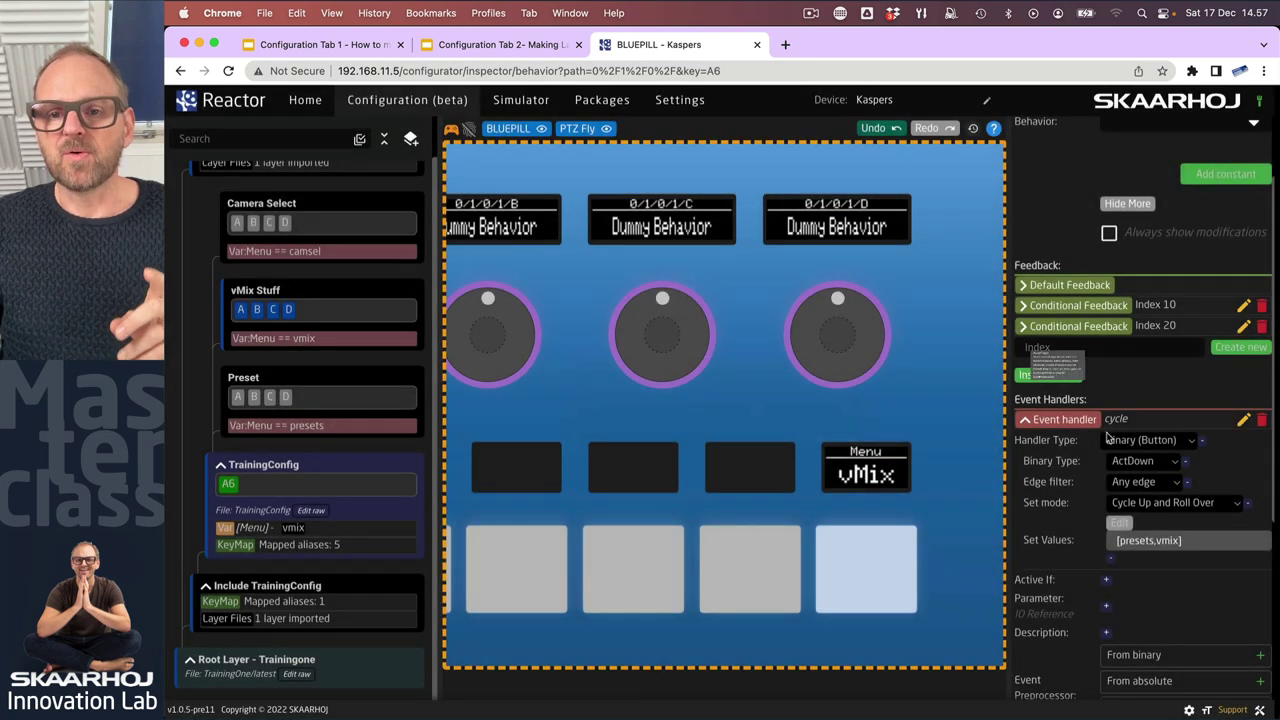
pyautogui.scroll(2, 1108, 438)
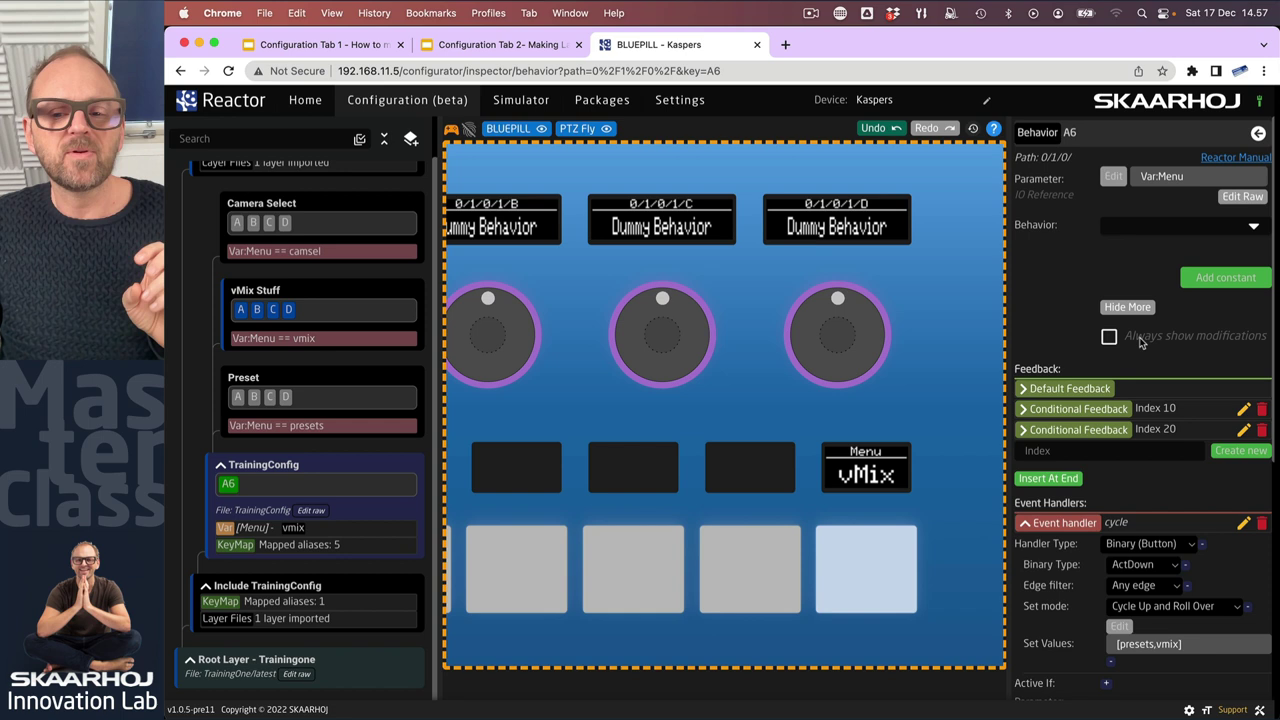
pyautogui.scroll(-5, 1160, 499)
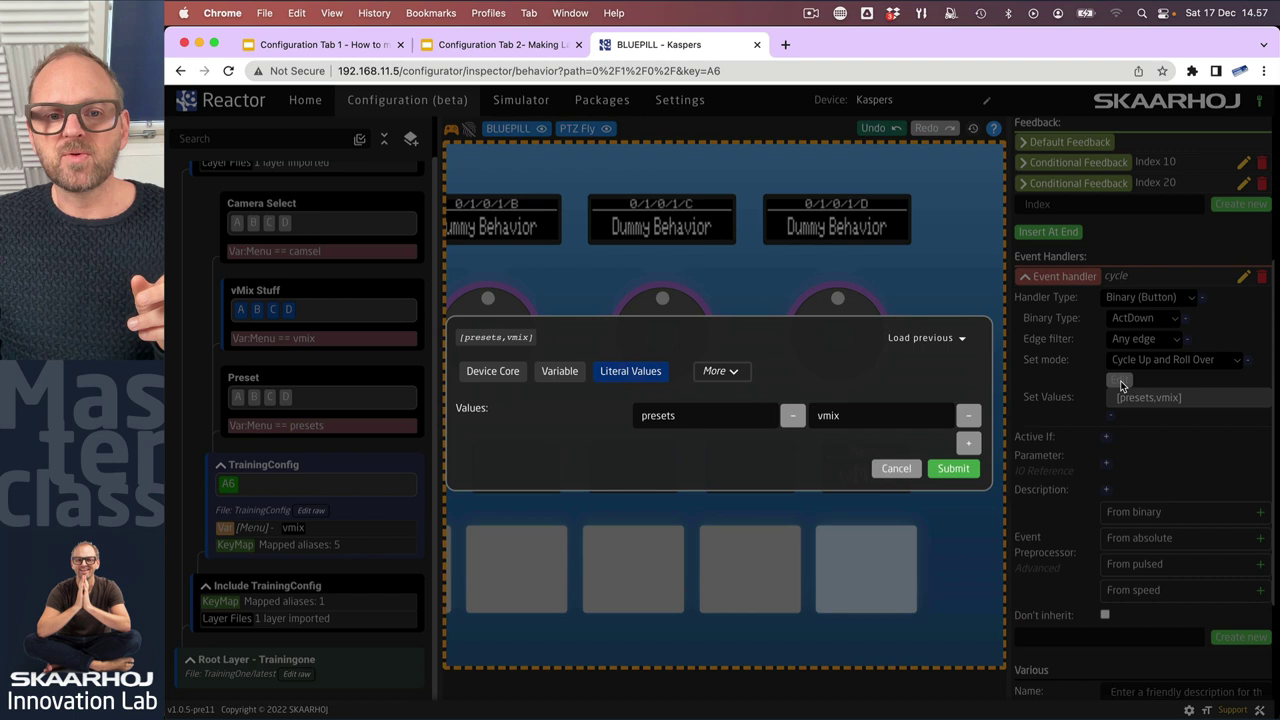
# - Source the cycle values from the Behavior IO Reference property with modifier All
pyautogui.click(721, 370)
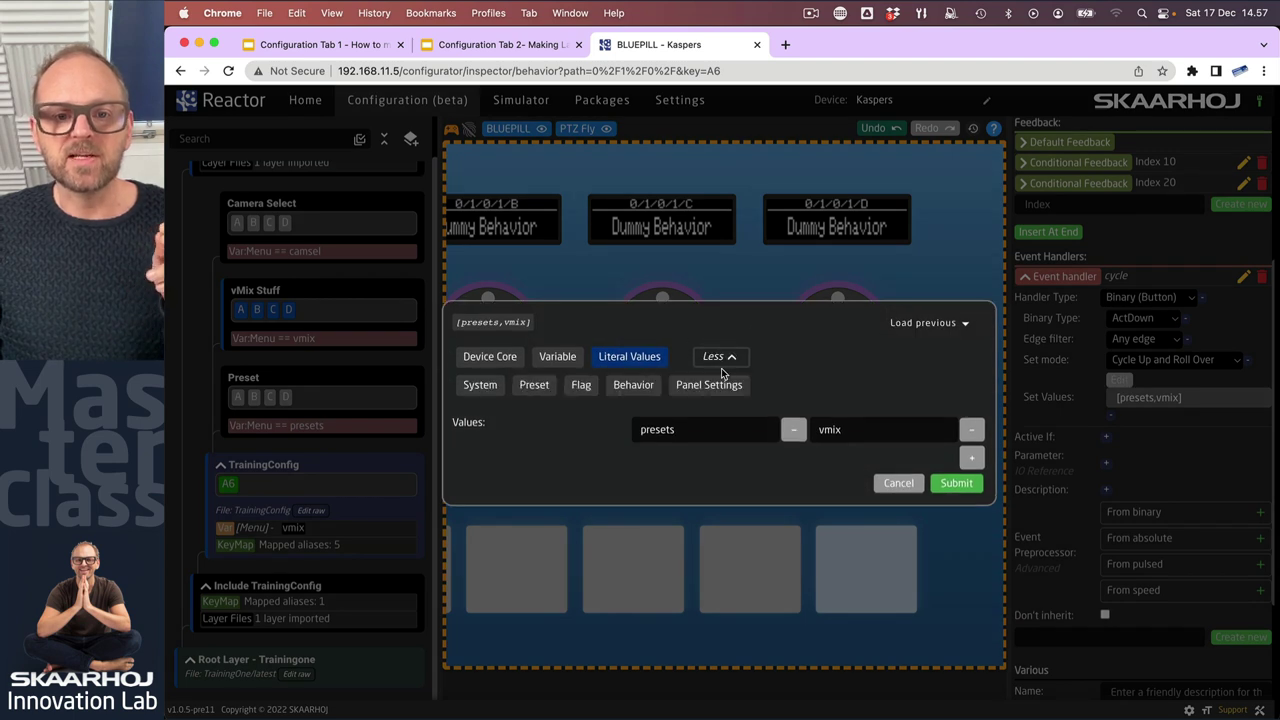
pyautogui.click(626, 387)
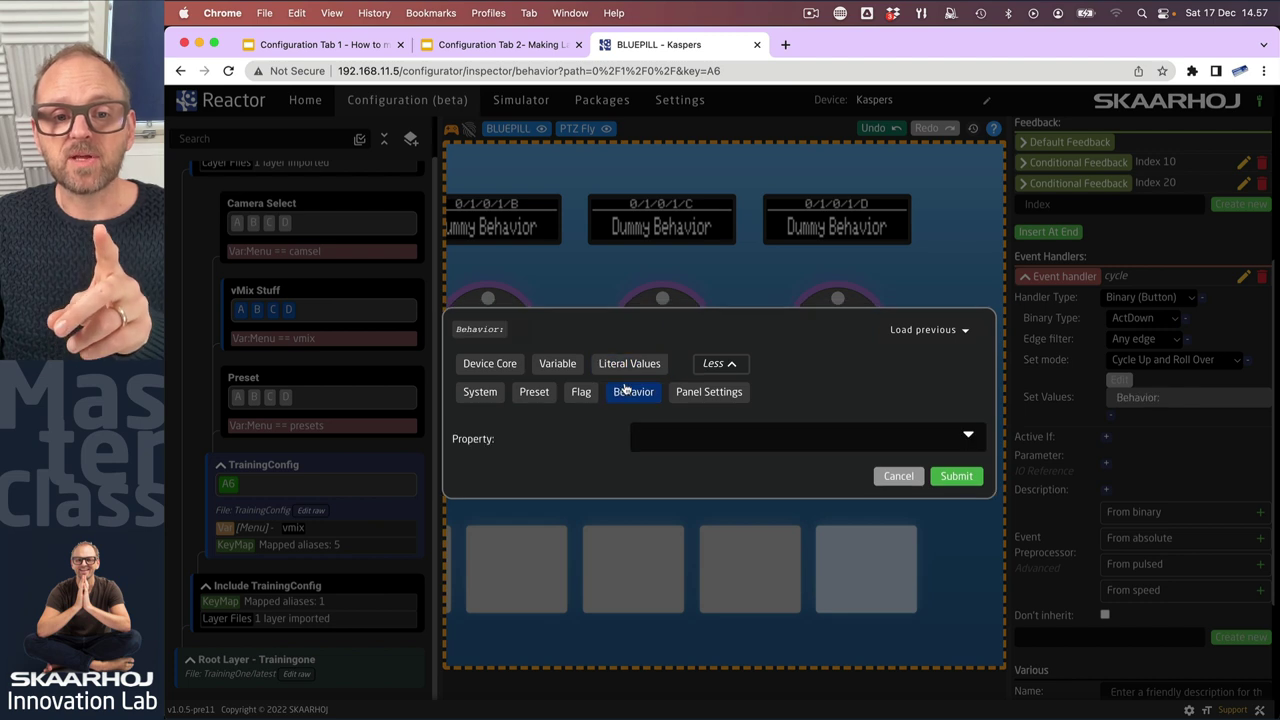
pyautogui.click(836, 436)
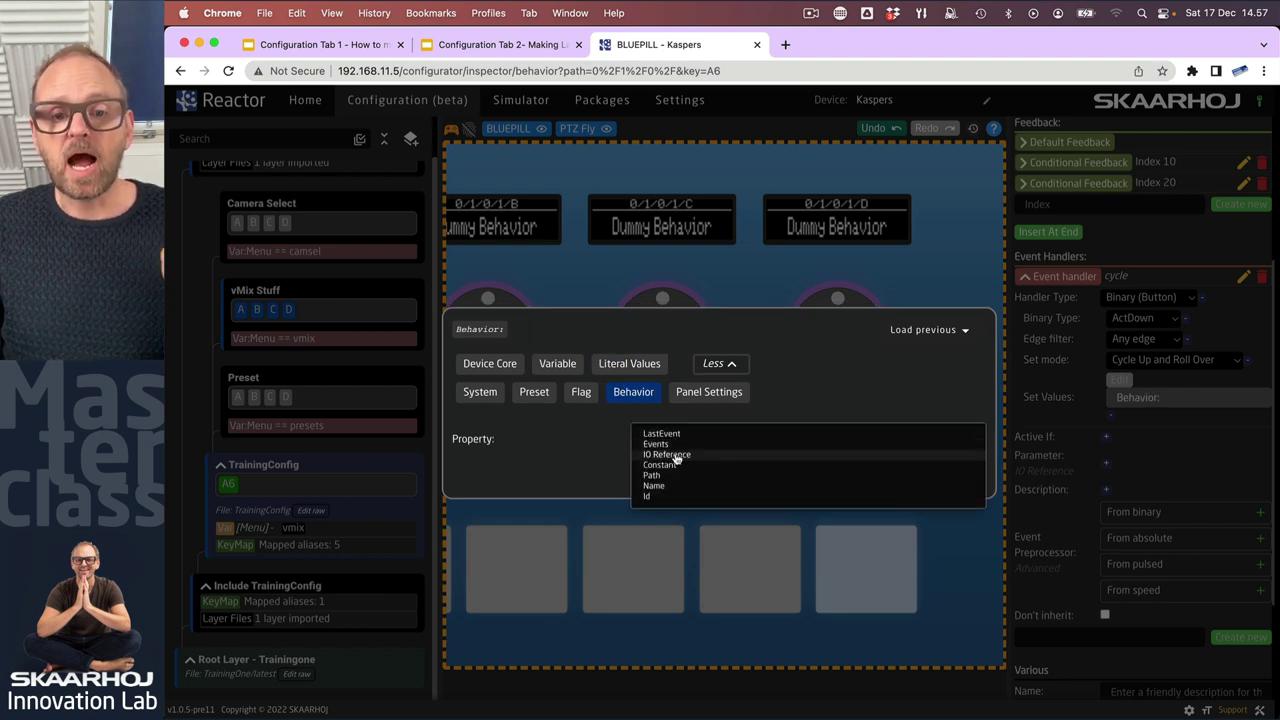
pyautogui.click(676, 455)
pyautogui.click(968, 463)
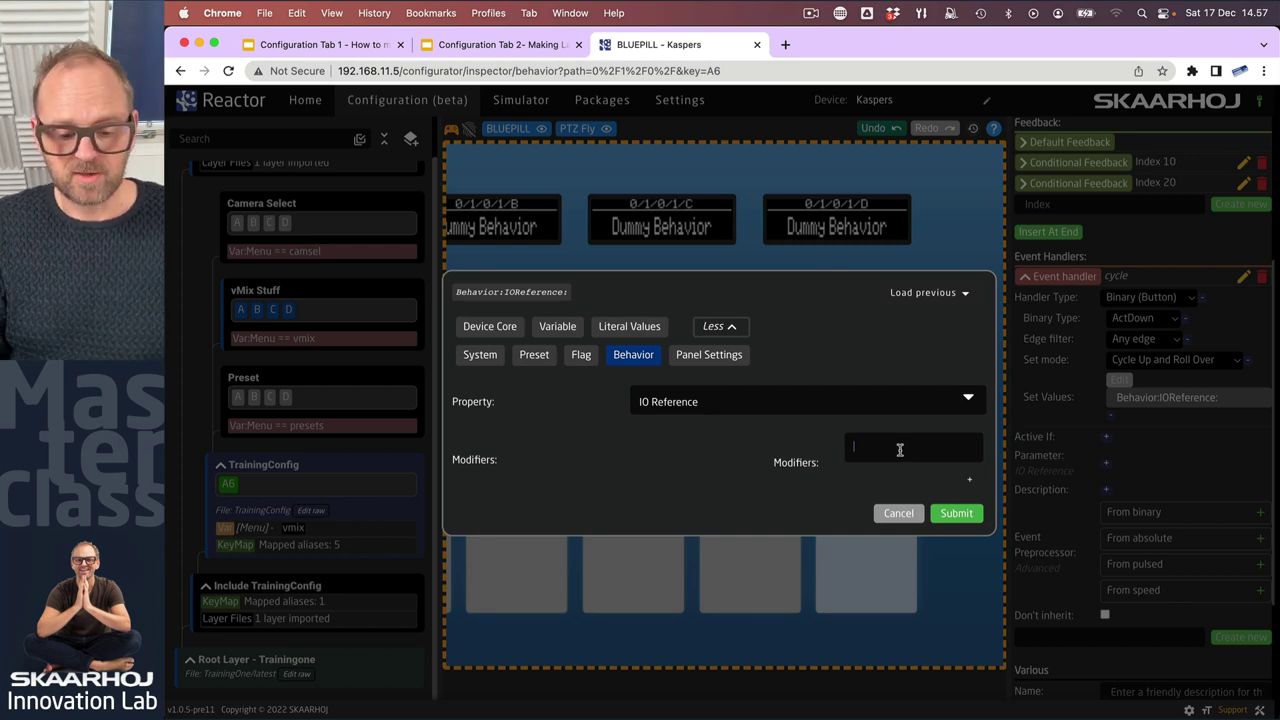
pyautogui.write('AI')
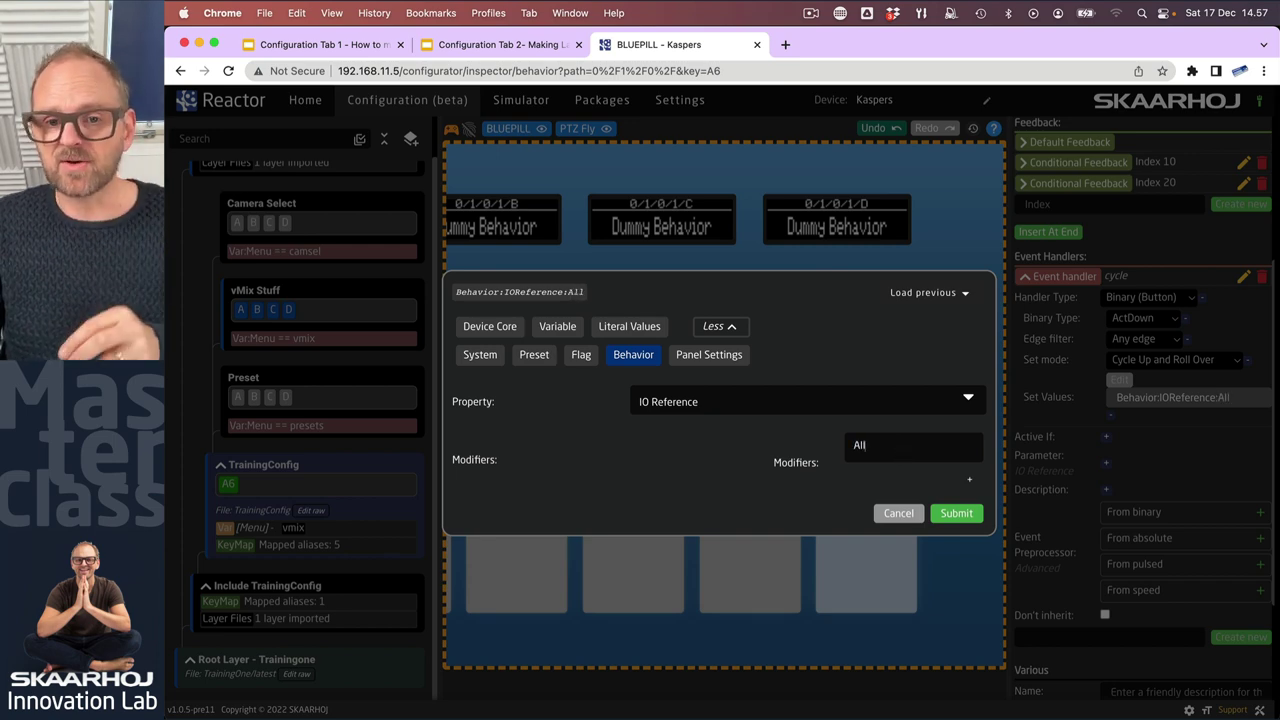
pyautogui.click(320, 45)
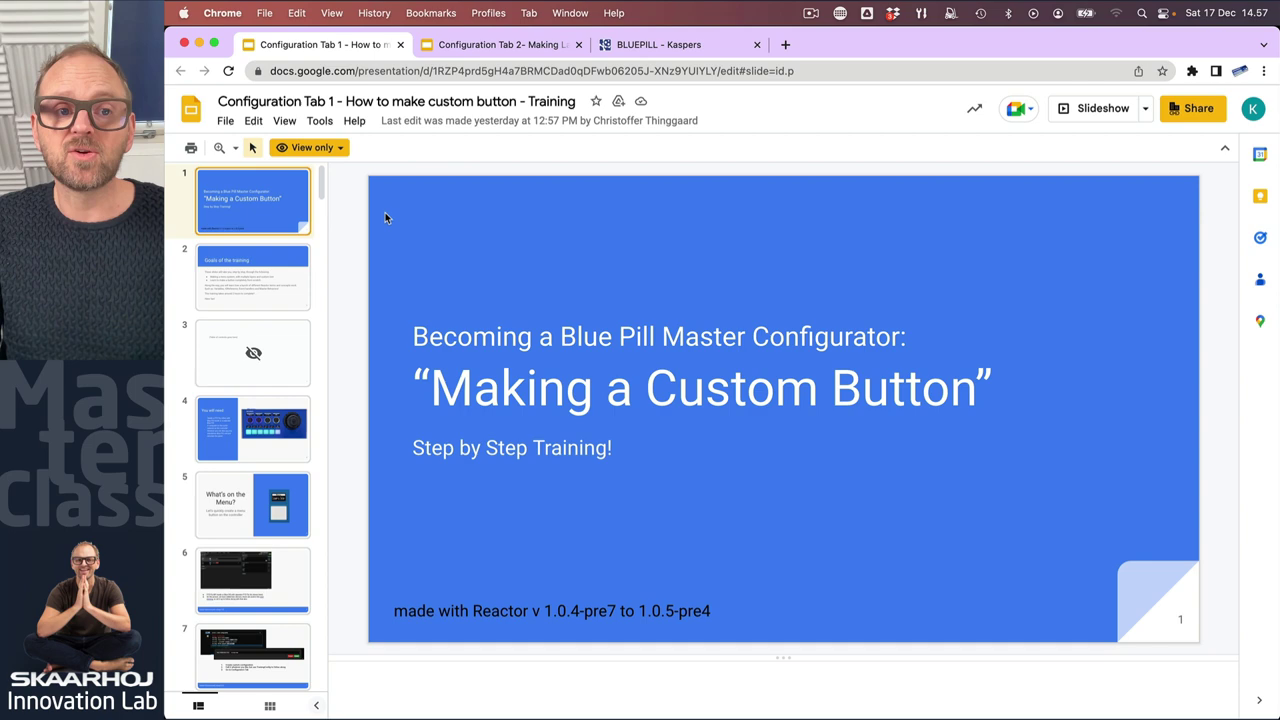
pyautogui.click(642, 45)
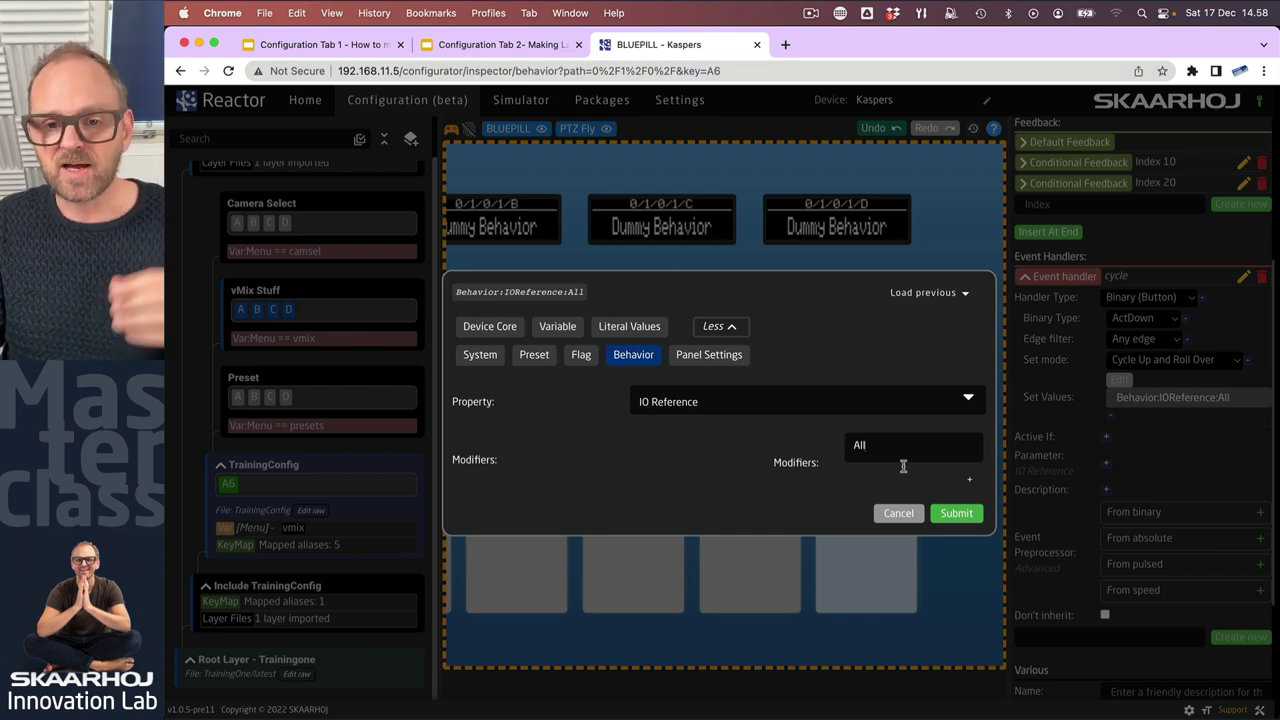
# - Apply Behavior:IOReference:All as the Set Values and press A6 four times, ending on vMix
pyautogui.click(955, 515)
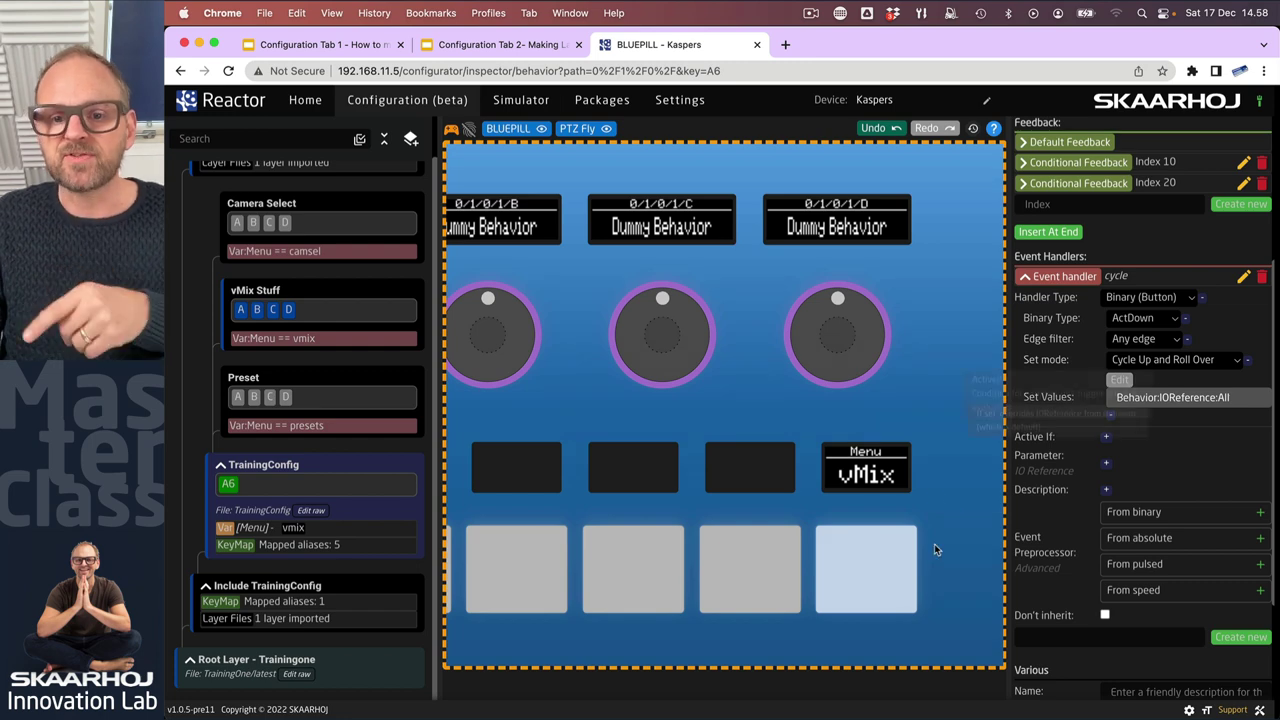
pyautogui.click(857, 593)
pyautogui.click(857, 593)
pyautogui.click(857, 593)
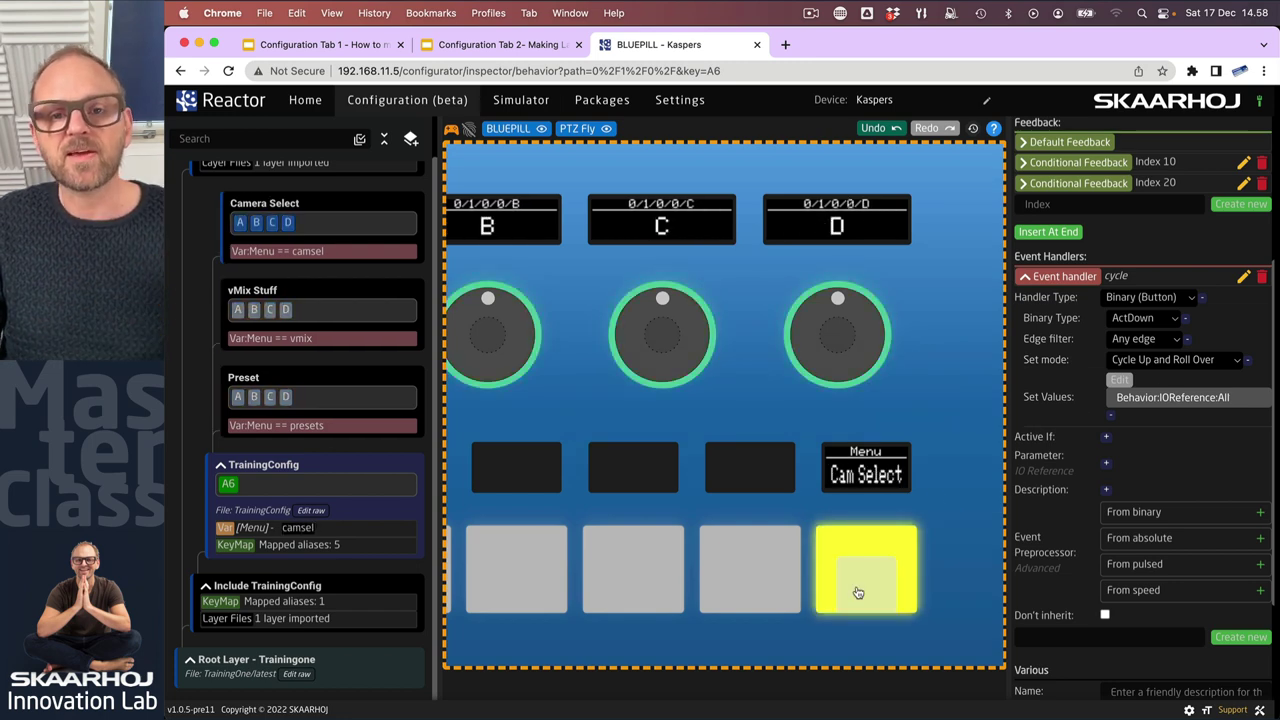
pyautogui.click(857, 593)
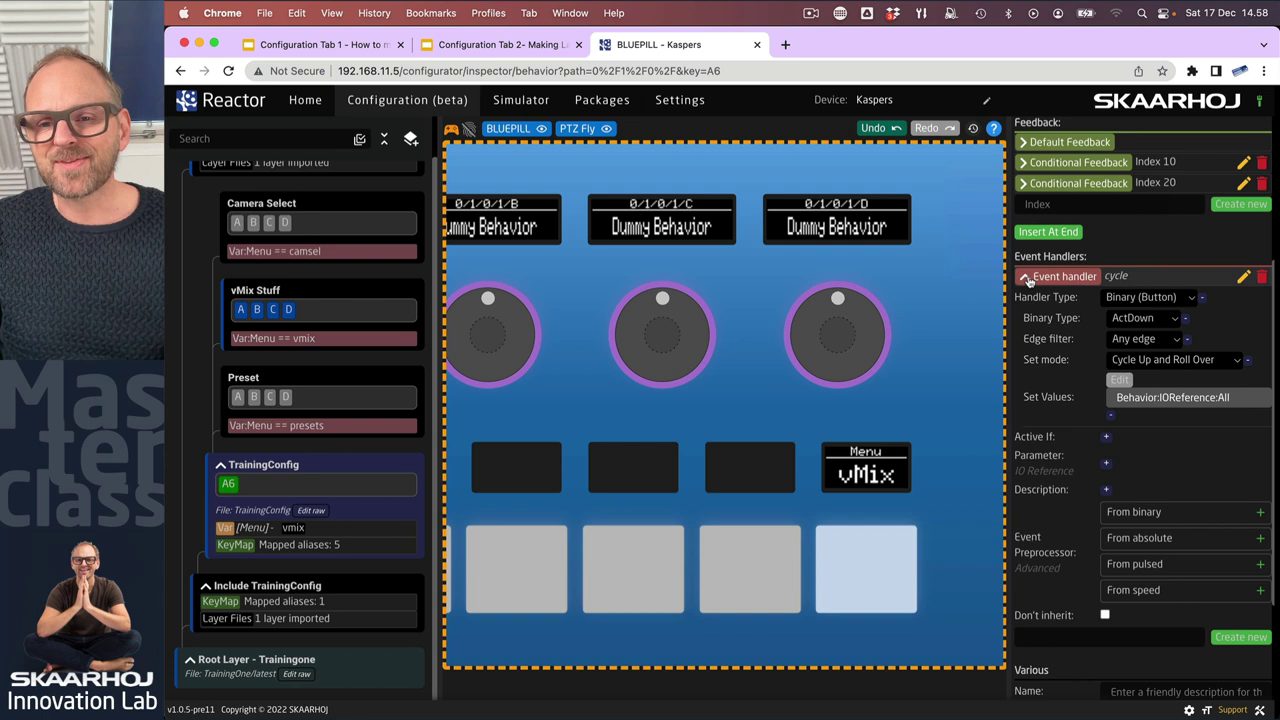
# - Collapse the cycle handler and create event handlers named Left and Right on key A6
pyautogui.click(1060, 276)
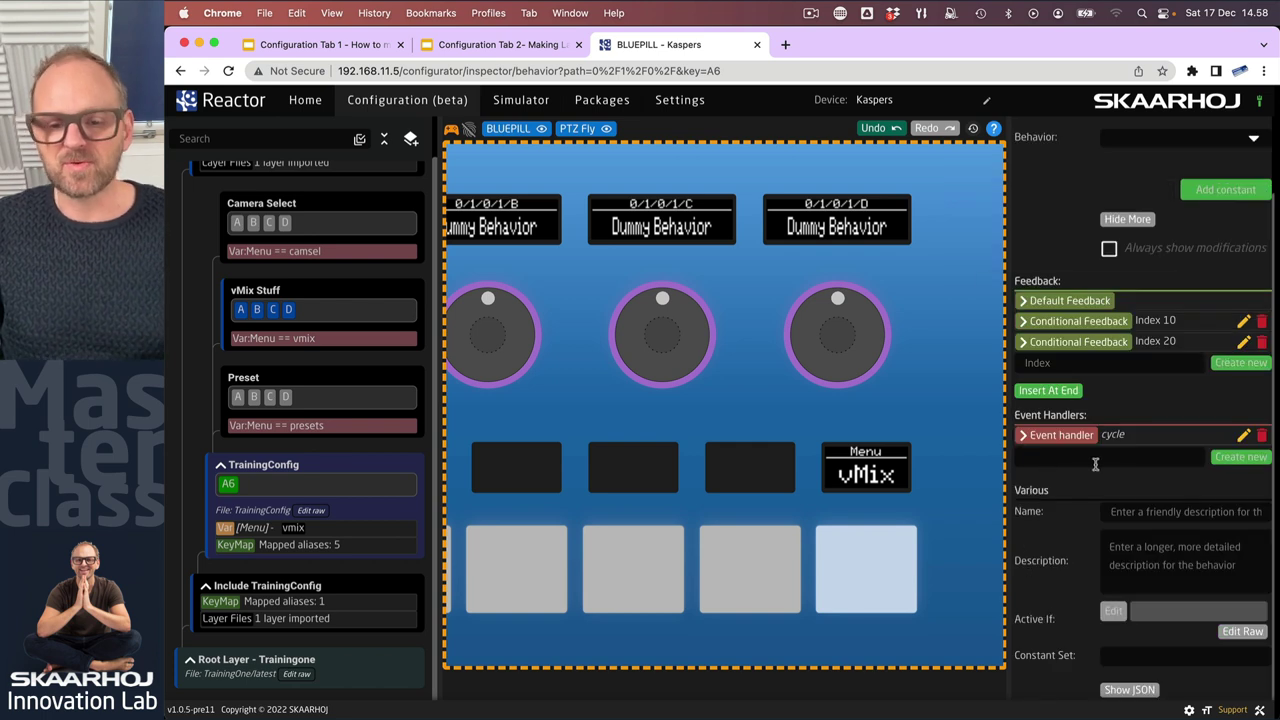
pyautogui.click(1258, 459)
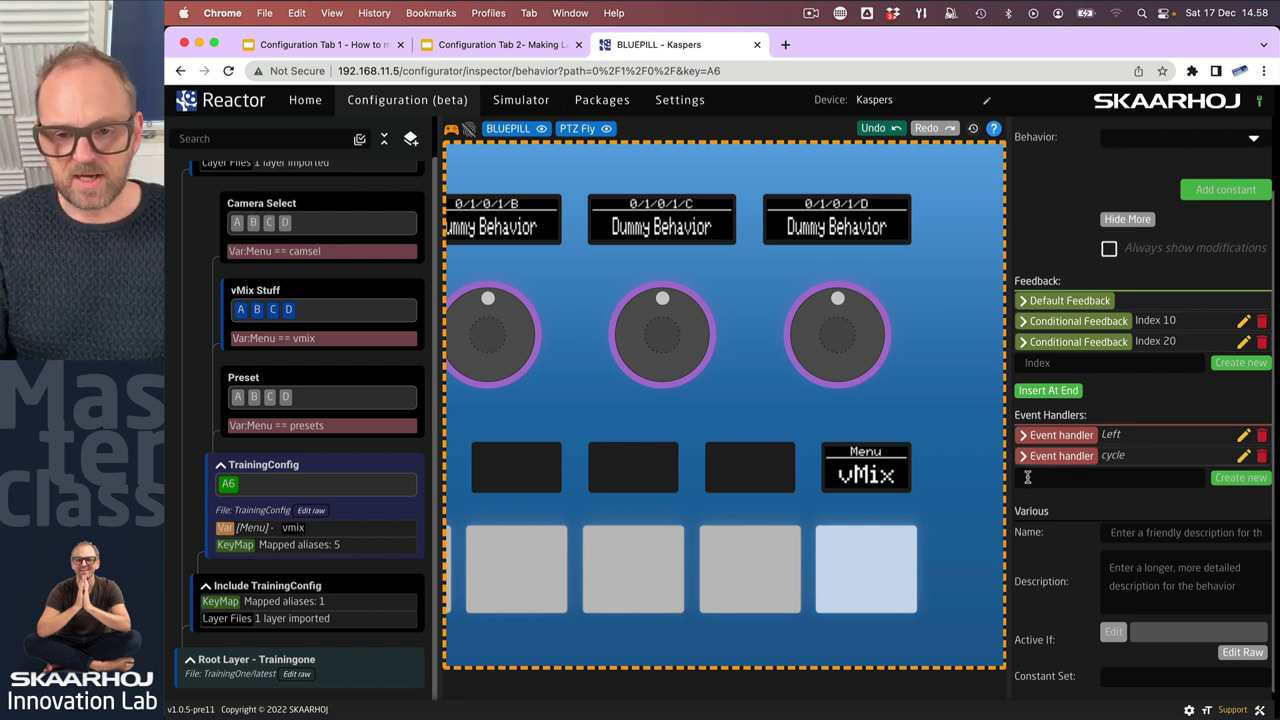
pyautogui.write('t')
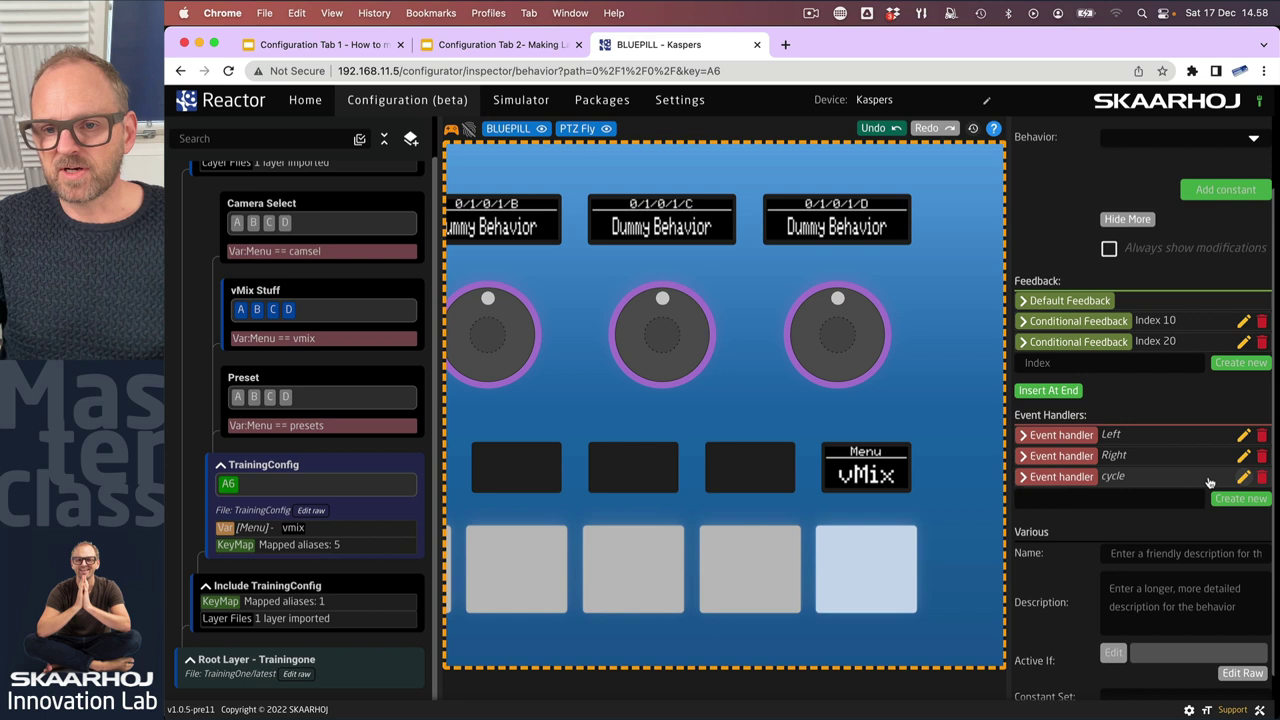
pyautogui.click(1240, 477)
# - Make the Left handler a Binary (Button) handler with ActDown binary type
pyautogui.click(1034, 442)
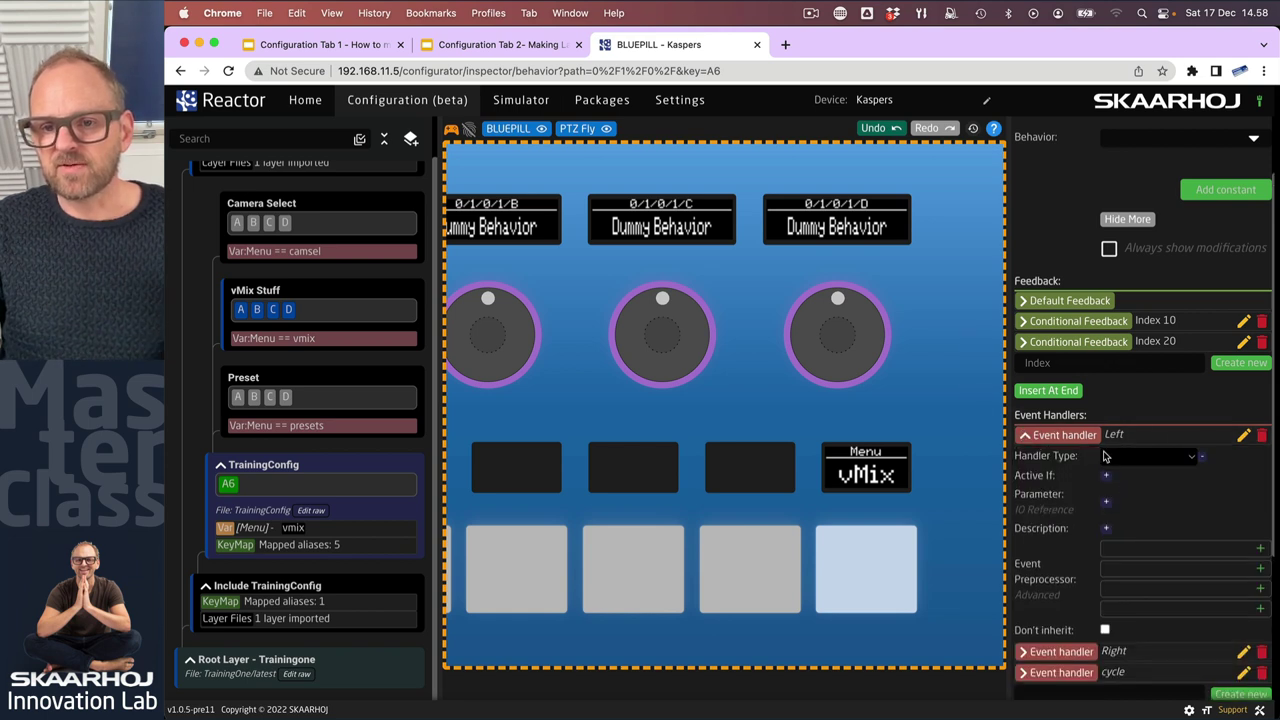
pyautogui.click(1140, 460)
pyautogui.click(1137, 474)
pyautogui.click(1136, 458)
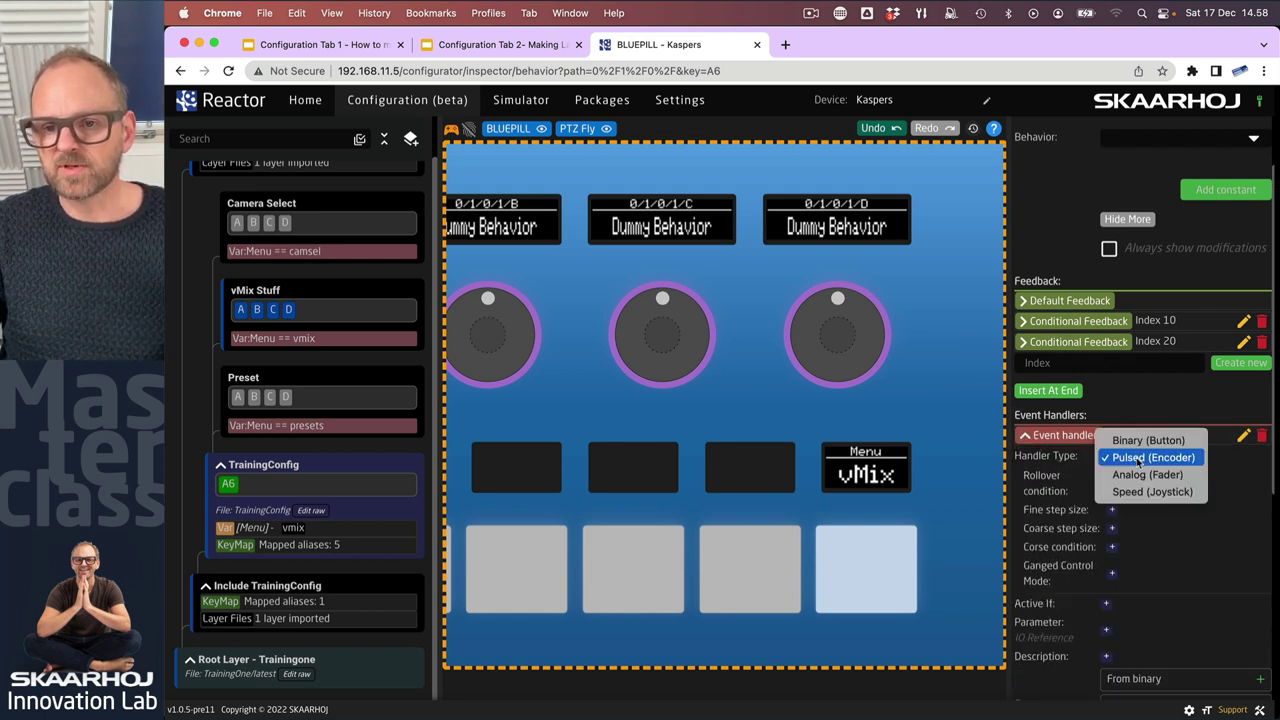
pyautogui.click(1136, 441)
pyautogui.click(1134, 479)
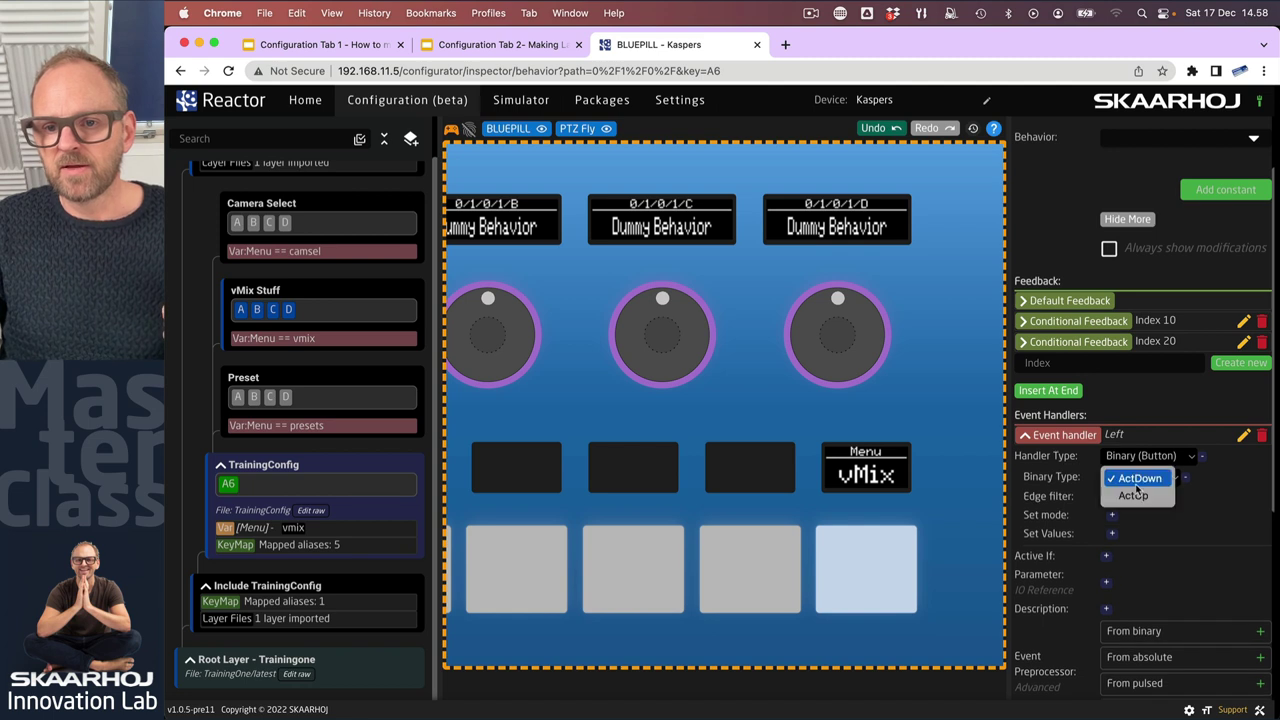
pyautogui.click(1139, 479)
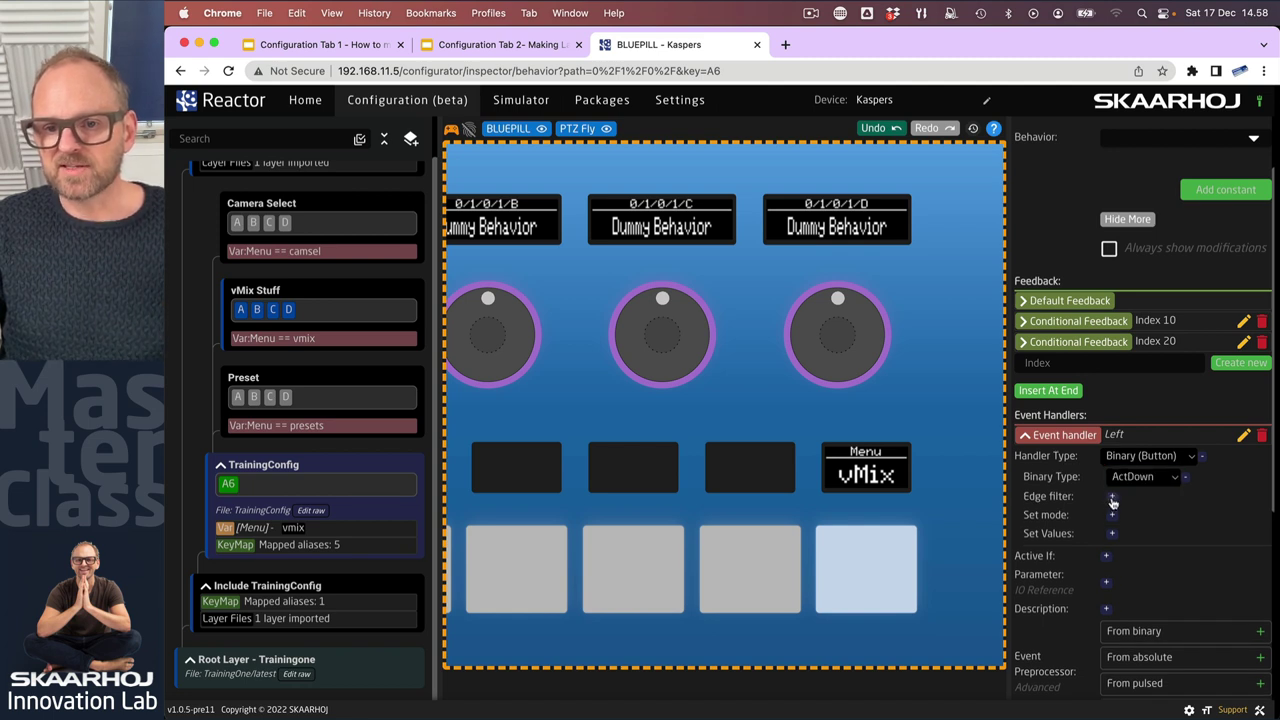
# - Give the Left handler a Left edge filter and Cycle Down set mode, then edit its Set Values
pyautogui.click(1160, 499)
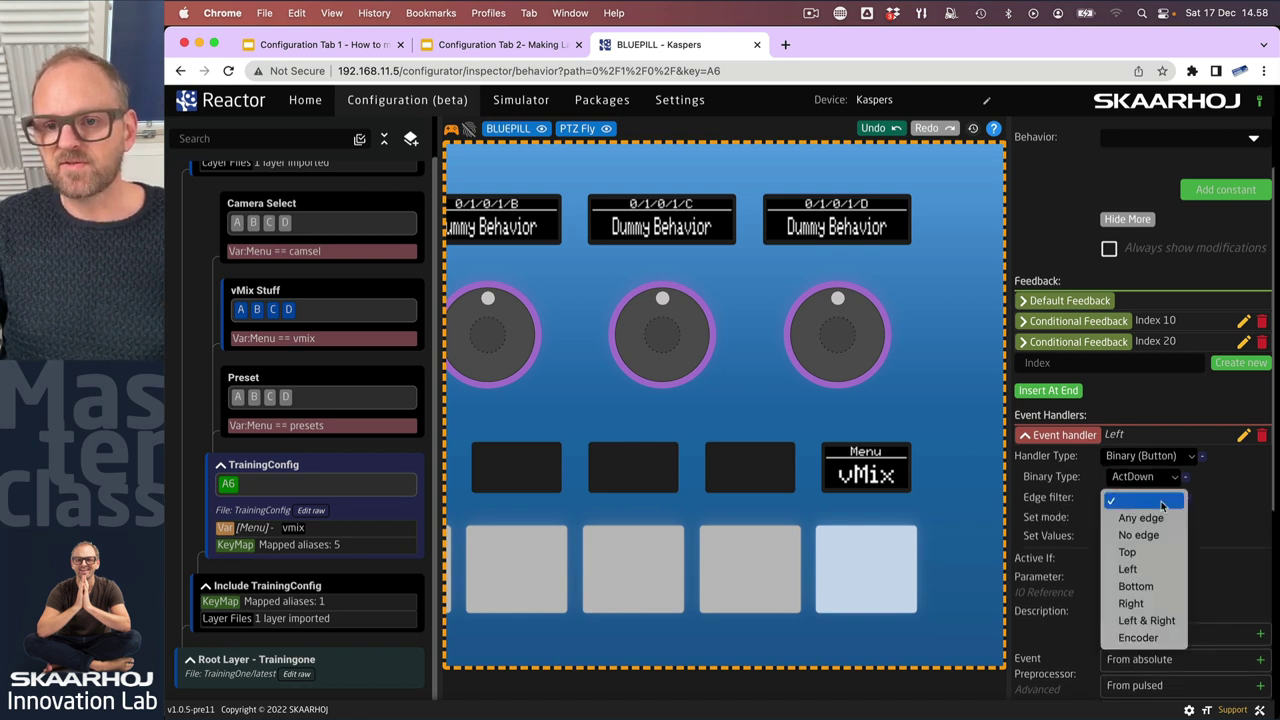
pyautogui.click(1138, 572)
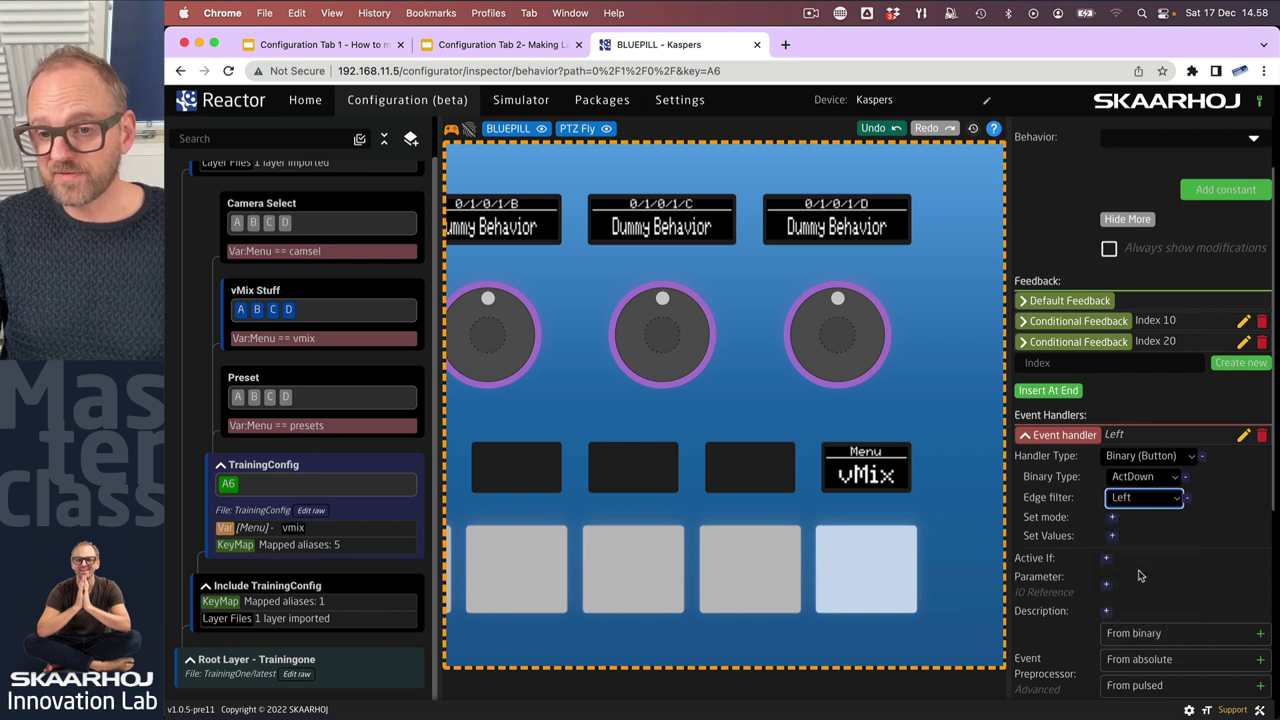
pyautogui.click(1112, 517)
pyautogui.click(1120, 518)
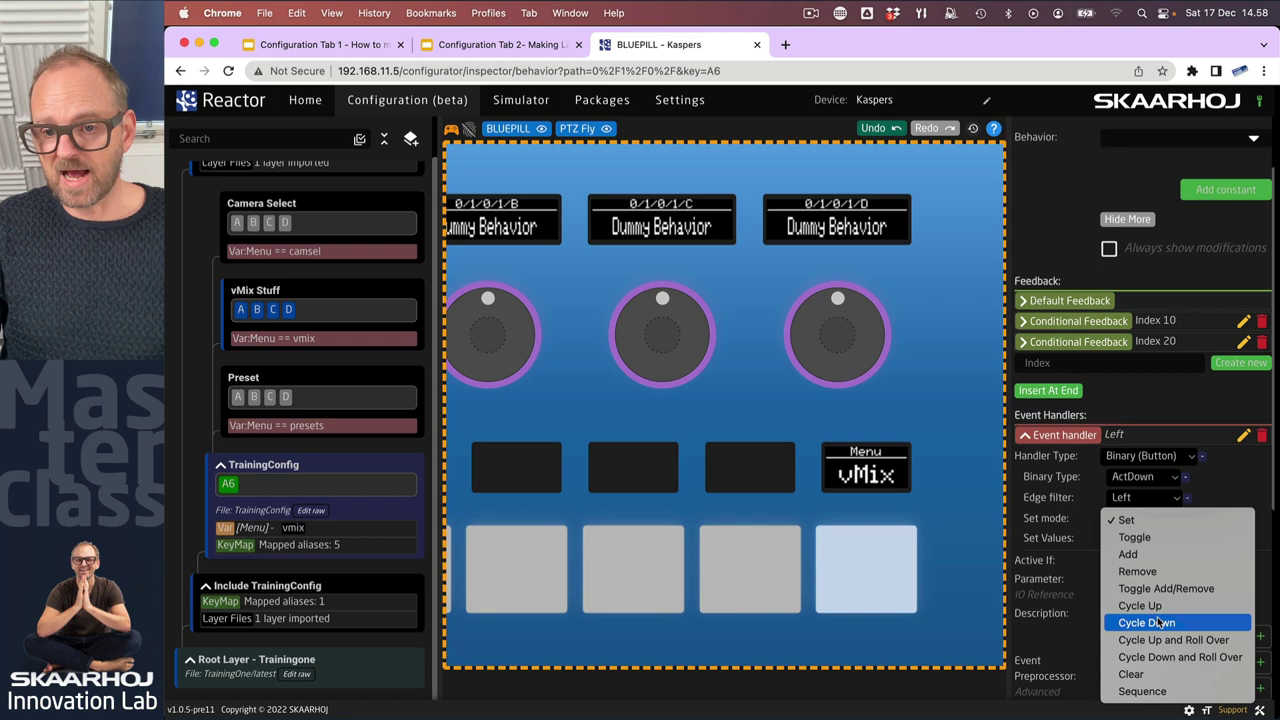
pyautogui.click(1145, 622)
pyautogui.click(1117, 541)
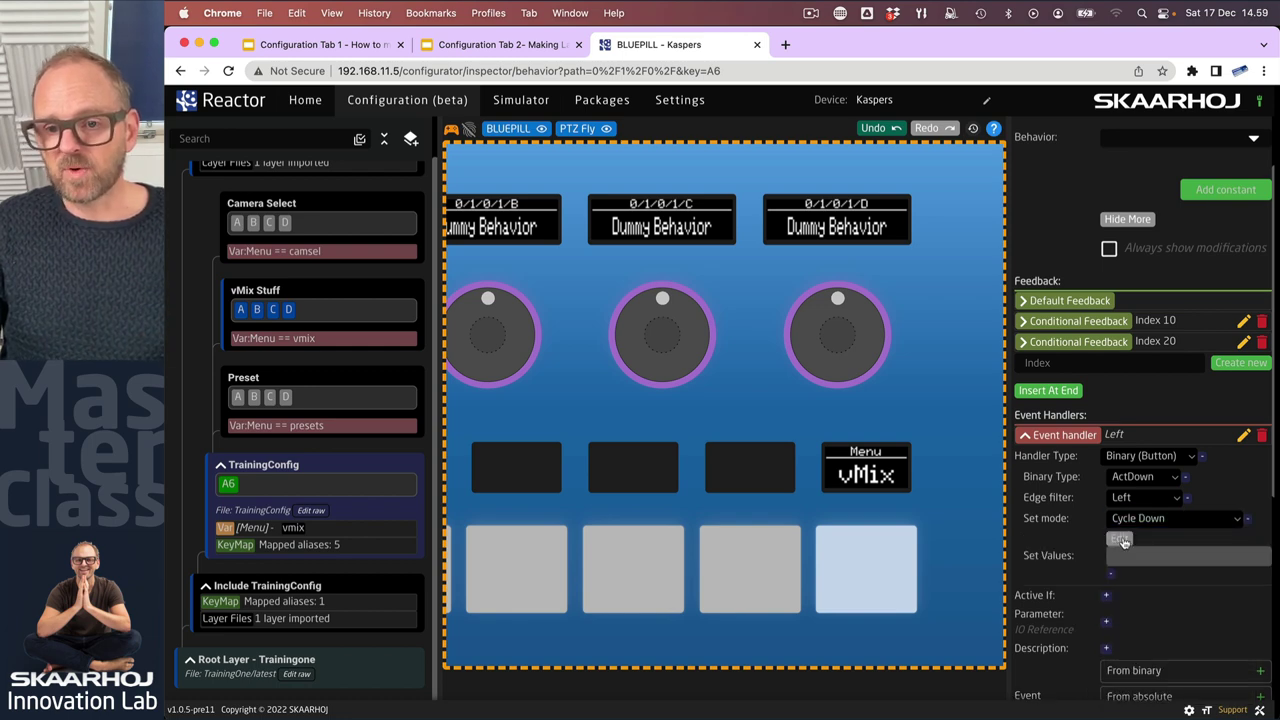
pyautogui.click(633, 262)
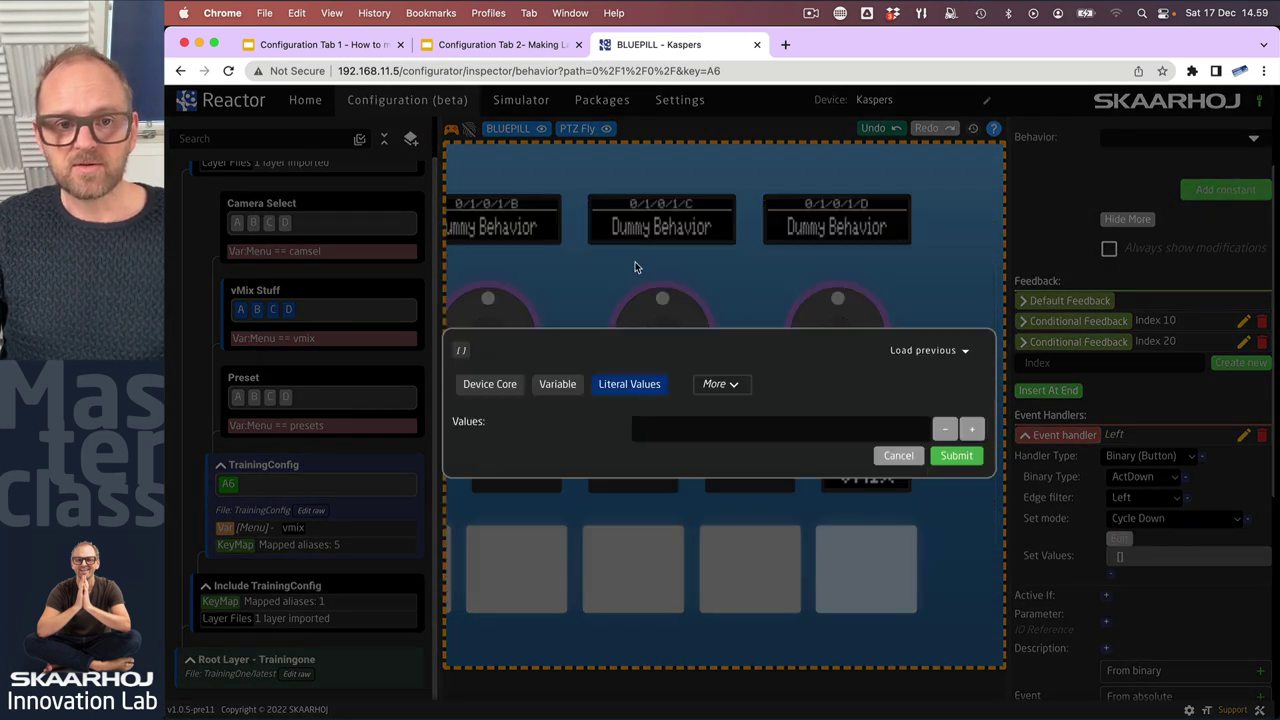
# - Set the Left handler's value to Behavior:IOReference:All and try button A6
pyautogui.click(710, 385)
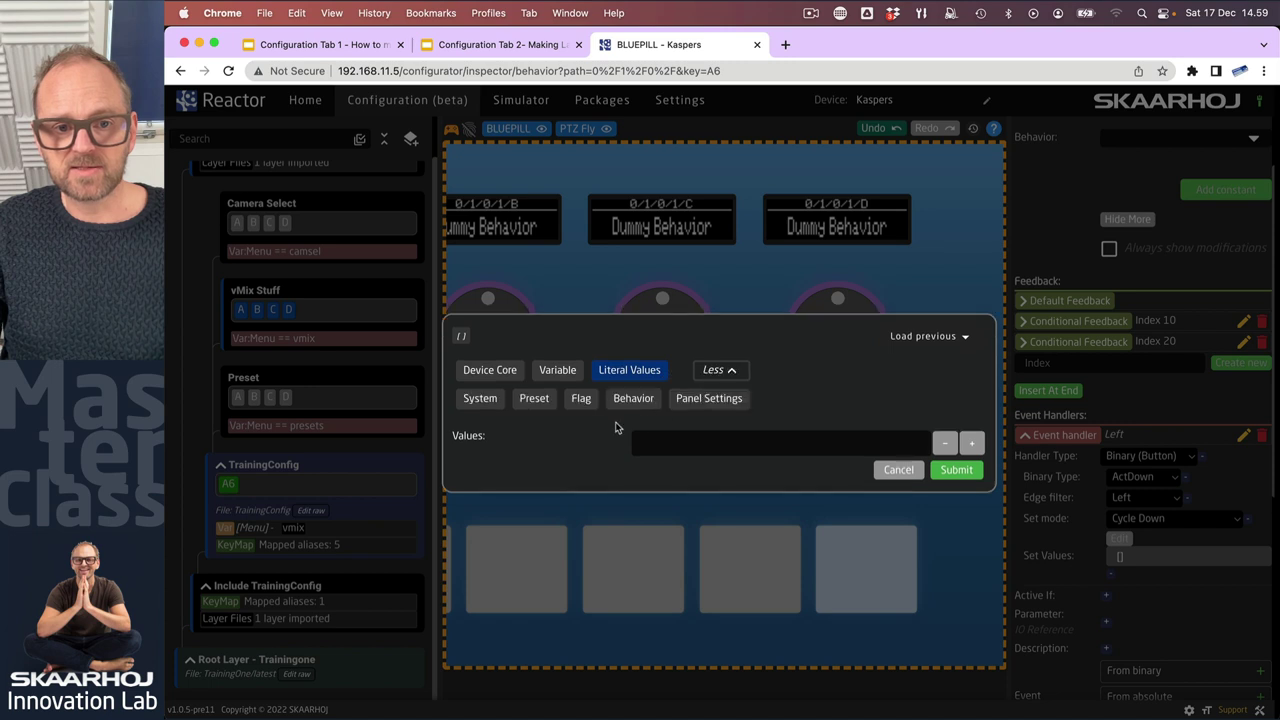
pyautogui.click(620, 406)
pyautogui.click(724, 436)
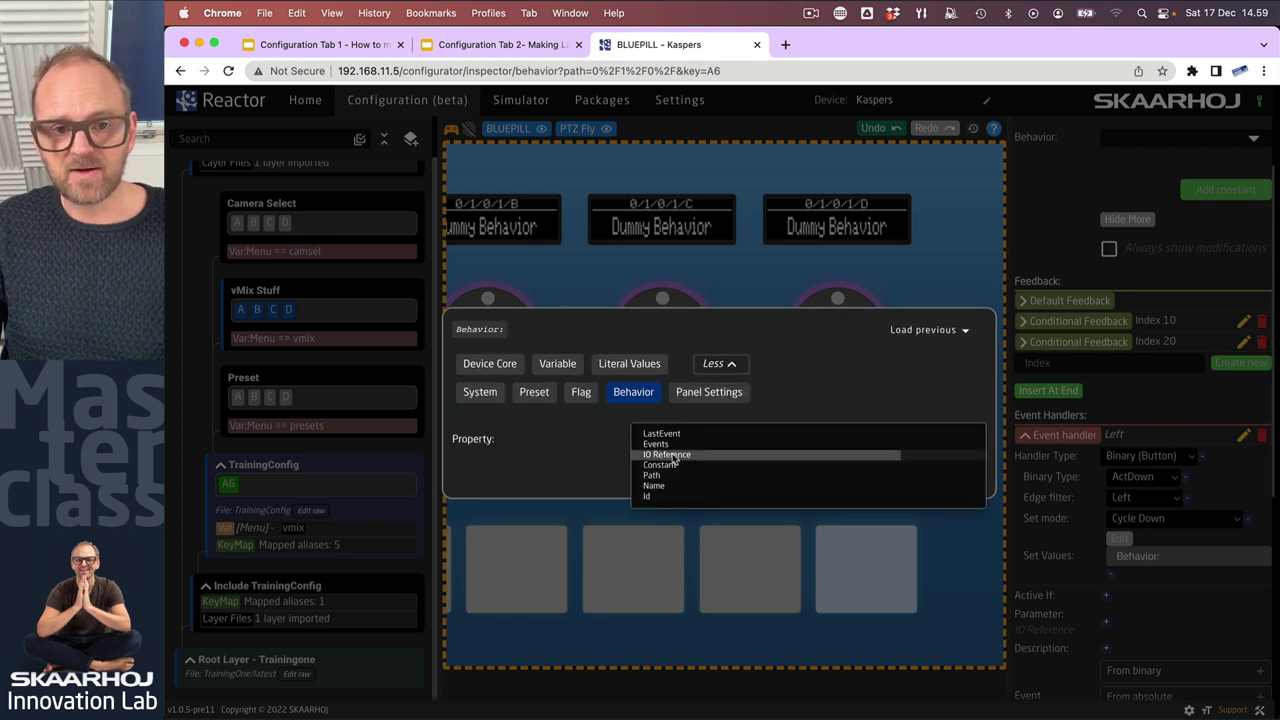
pyautogui.click(690, 459)
pyautogui.click(969, 462)
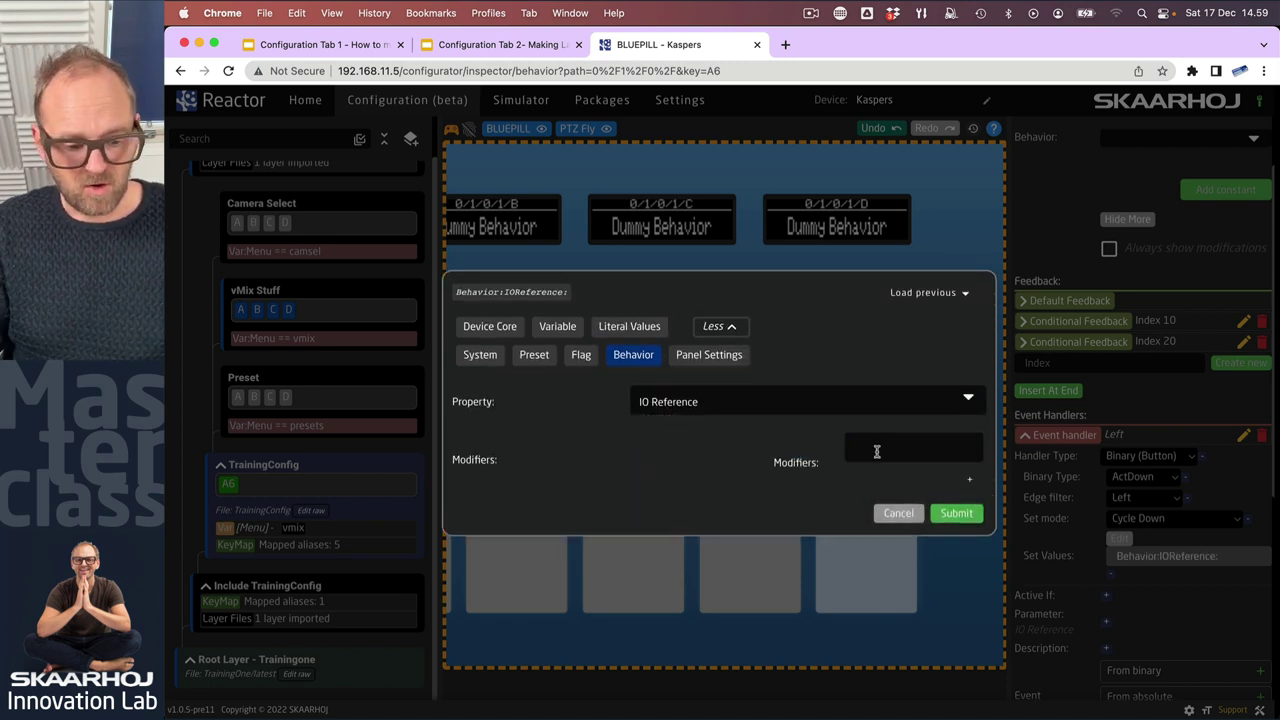
pyautogui.write('All')
pyautogui.click(955, 513)
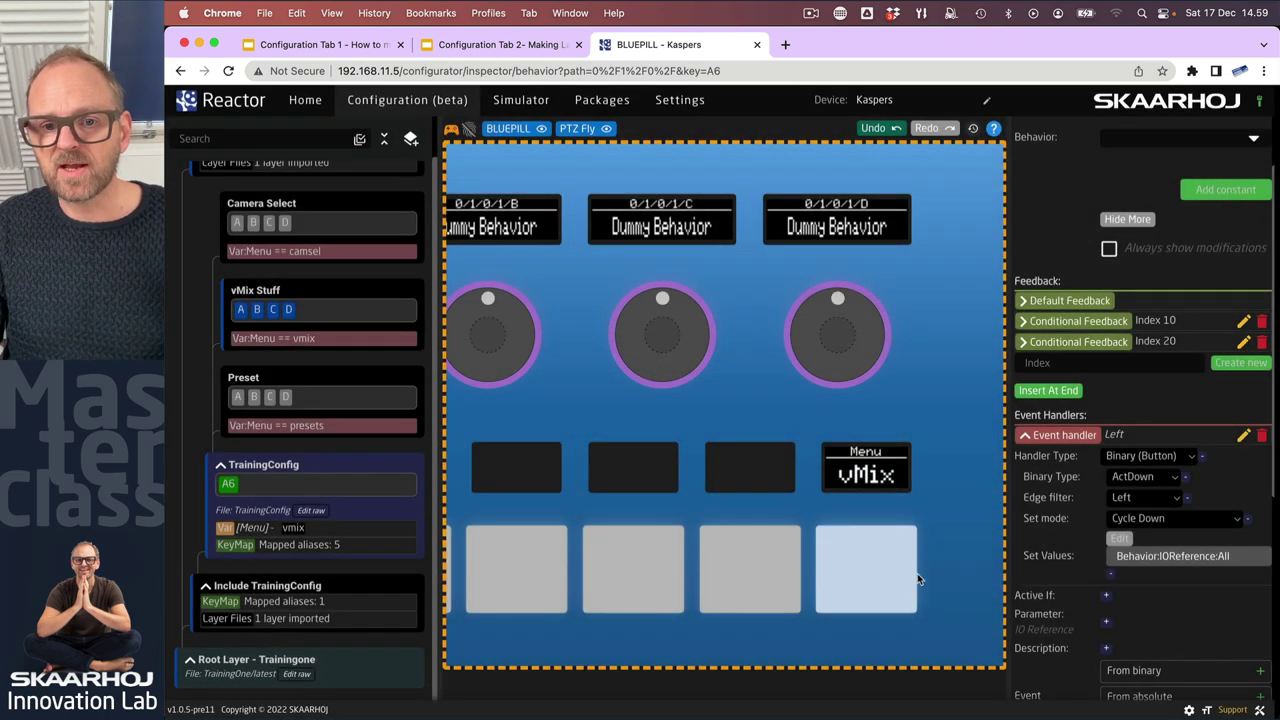
pyautogui.click(867, 598)
# - Press A6's edges repeatedly to cycle the Menu up and down, finishing on Presets
pyautogui.click(867, 598)
pyautogui.click(867, 598)
pyautogui.click(867, 598)
pyautogui.click(867, 598)
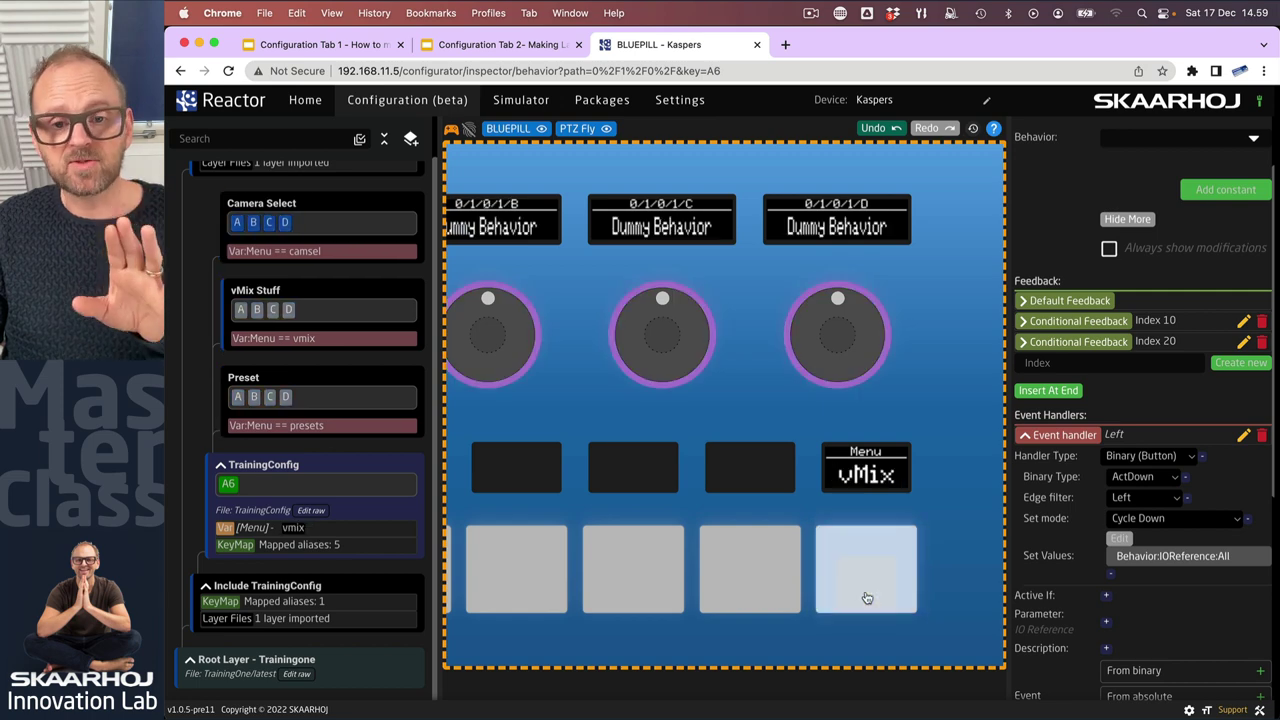
pyautogui.click(867, 598)
pyautogui.click(867, 598)
pyautogui.click(867, 598)
pyautogui.click(850, 585)
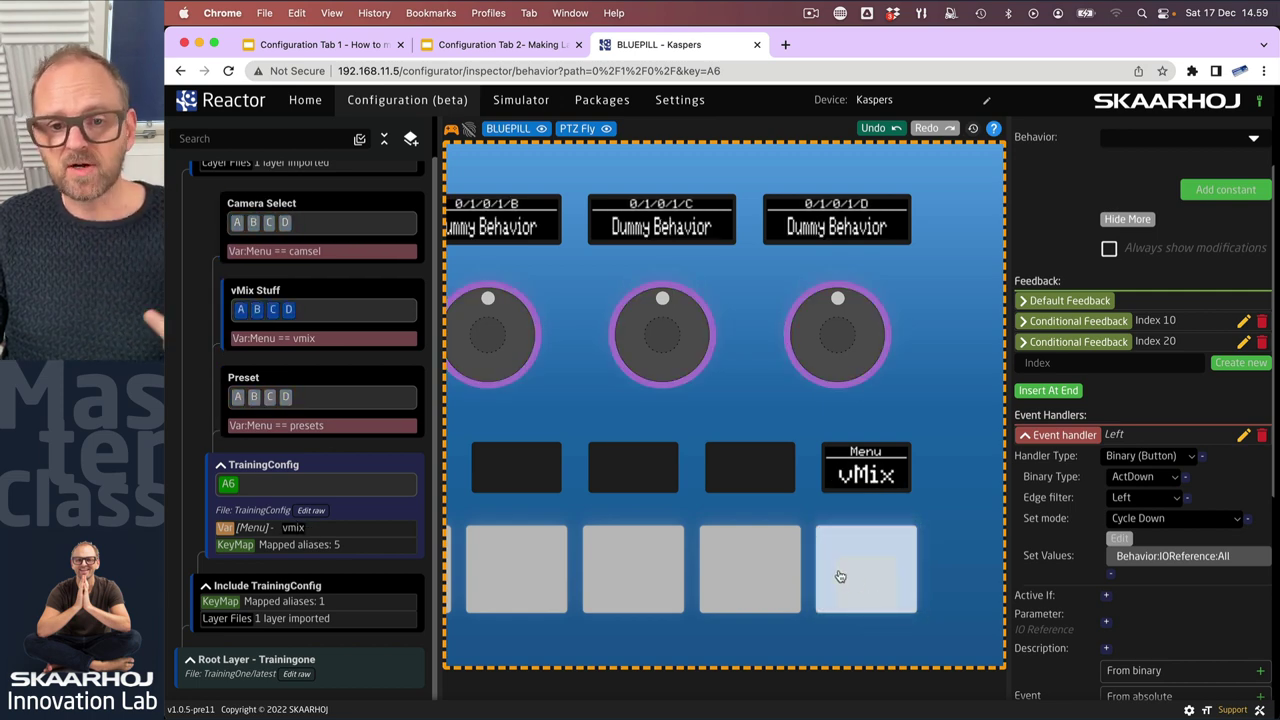
pyautogui.click(837, 574)
pyautogui.click(828, 569)
pyautogui.click(826, 569)
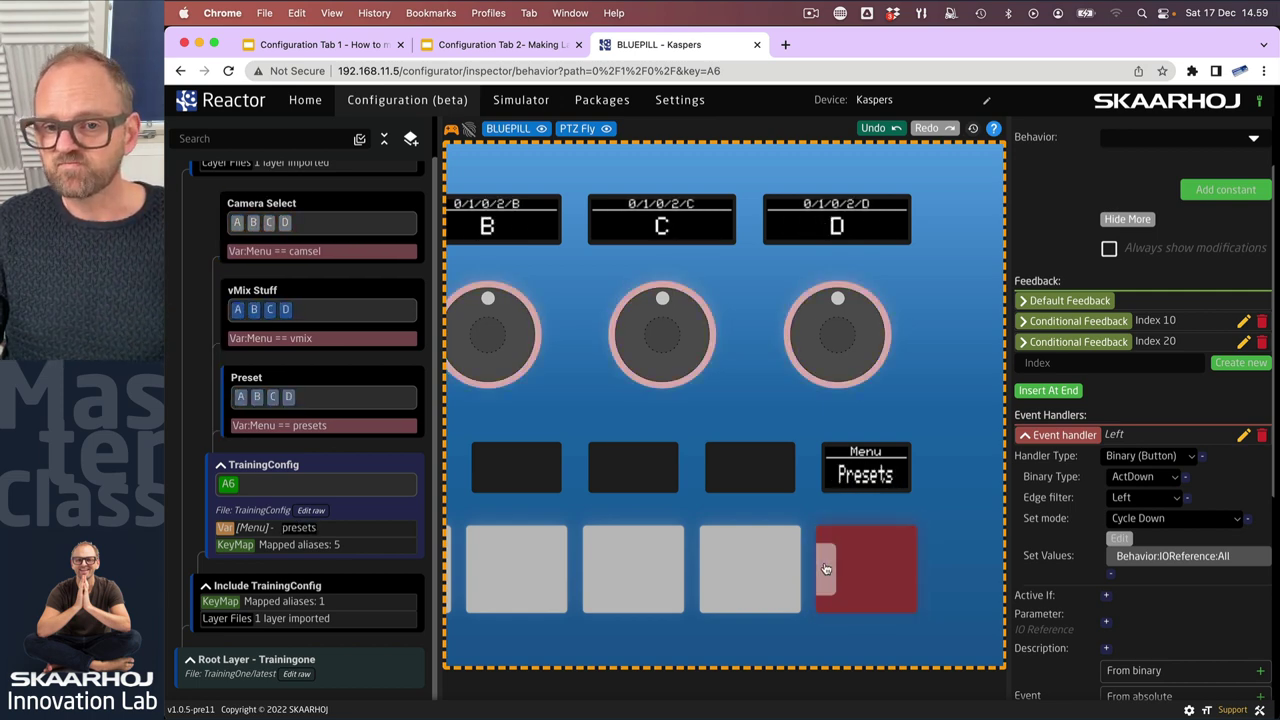
pyautogui.click(826, 569)
pyautogui.click(826, 569)
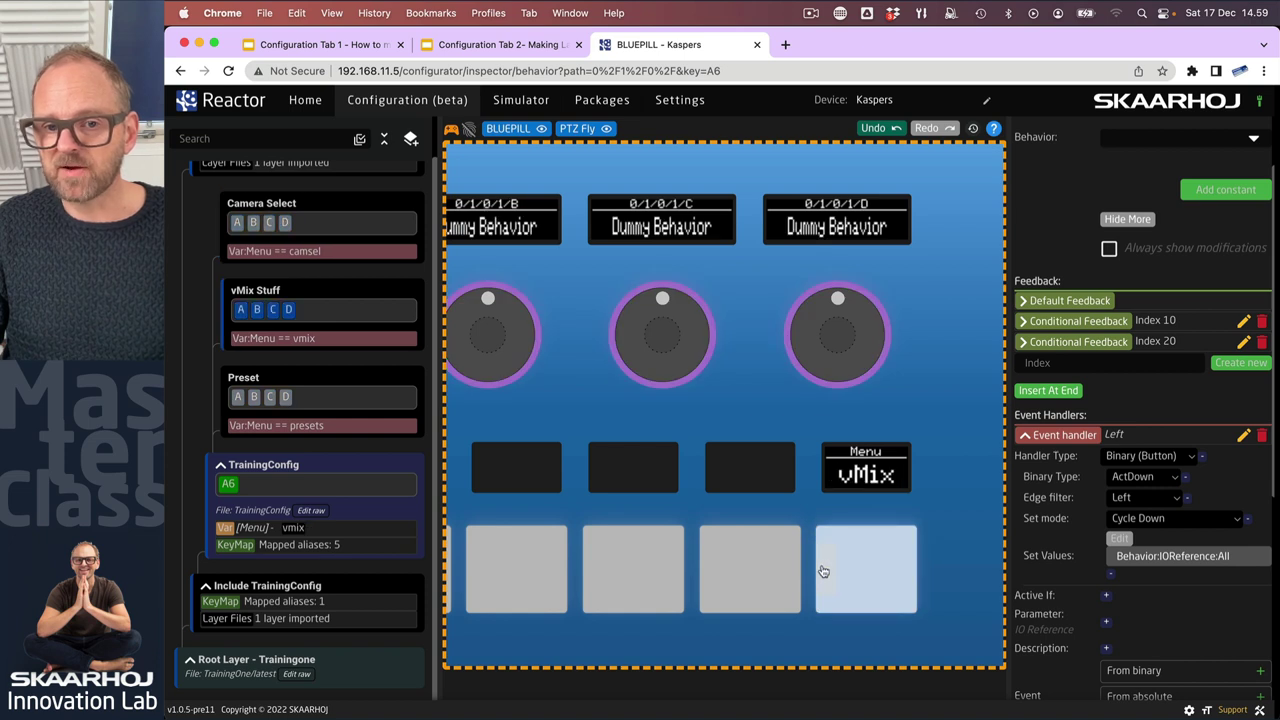
pyautogui.click(825, 570)
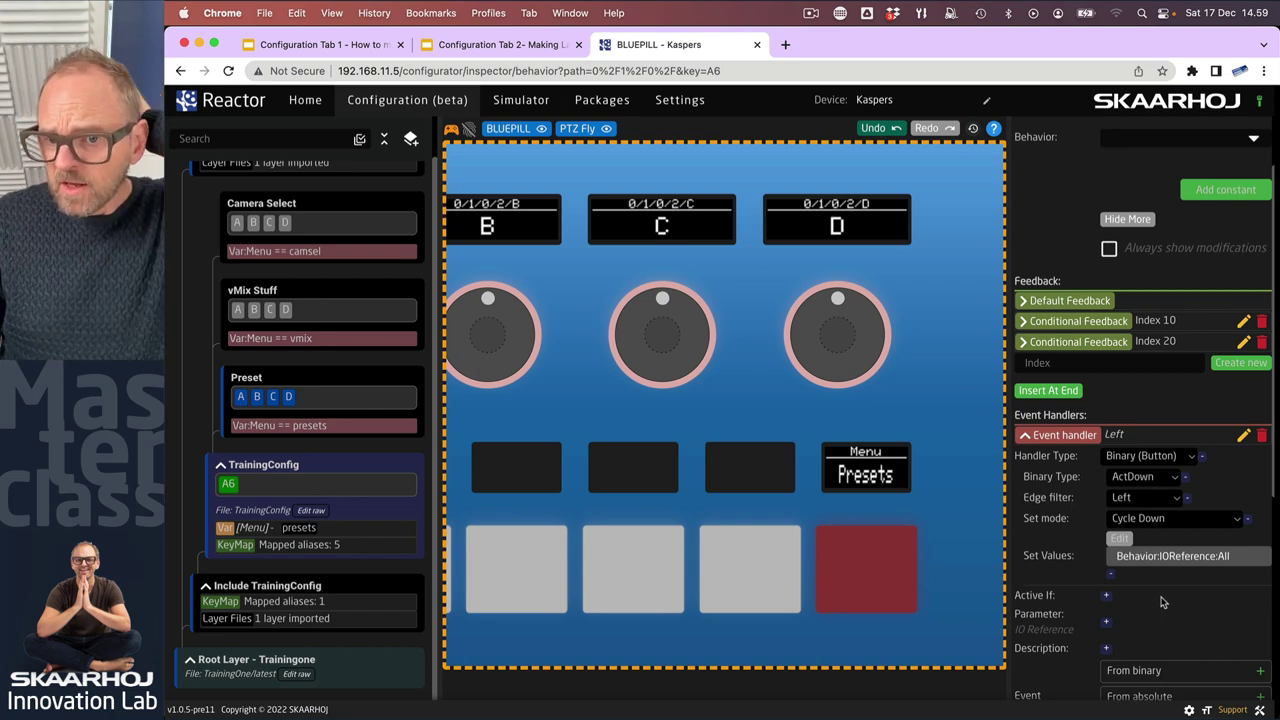
# - Change the cycle handler's edge filter from Any edge to Bottom
pyautogui.scroll(-5, 1162, 602)
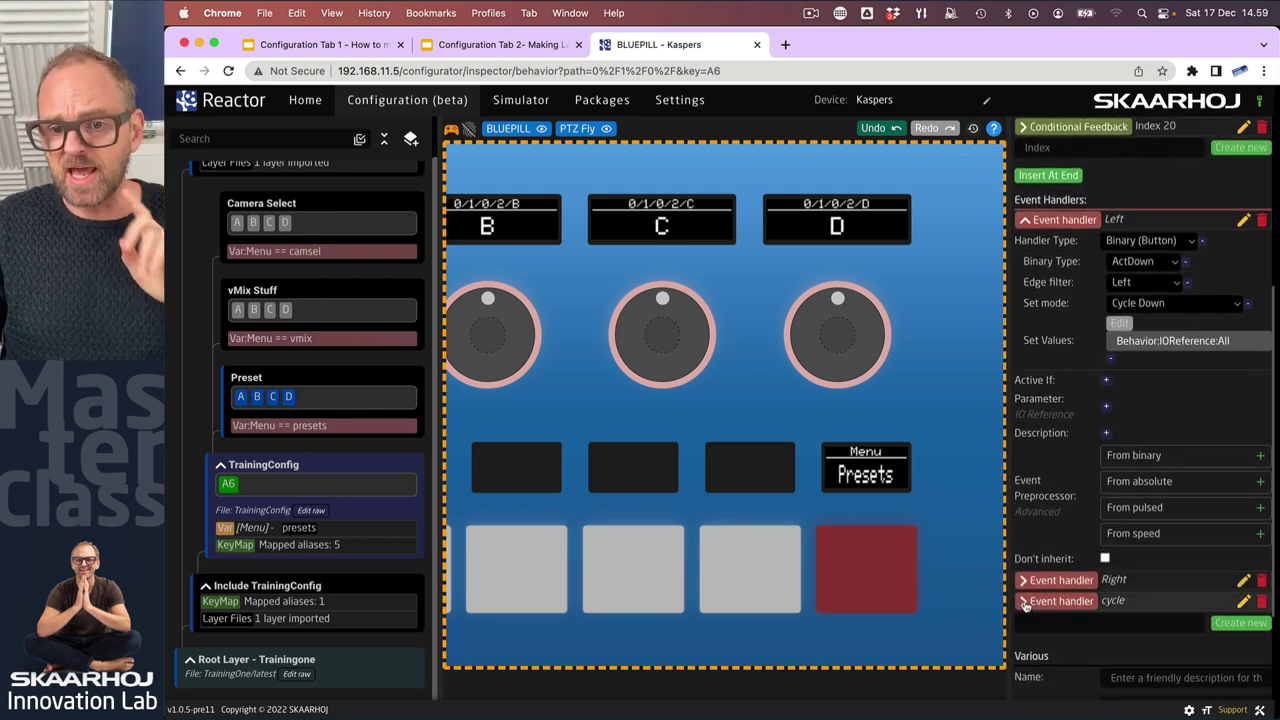
pyautogui.click(1023, 602)
pyautogui.scroll(-5, 1182, 607)
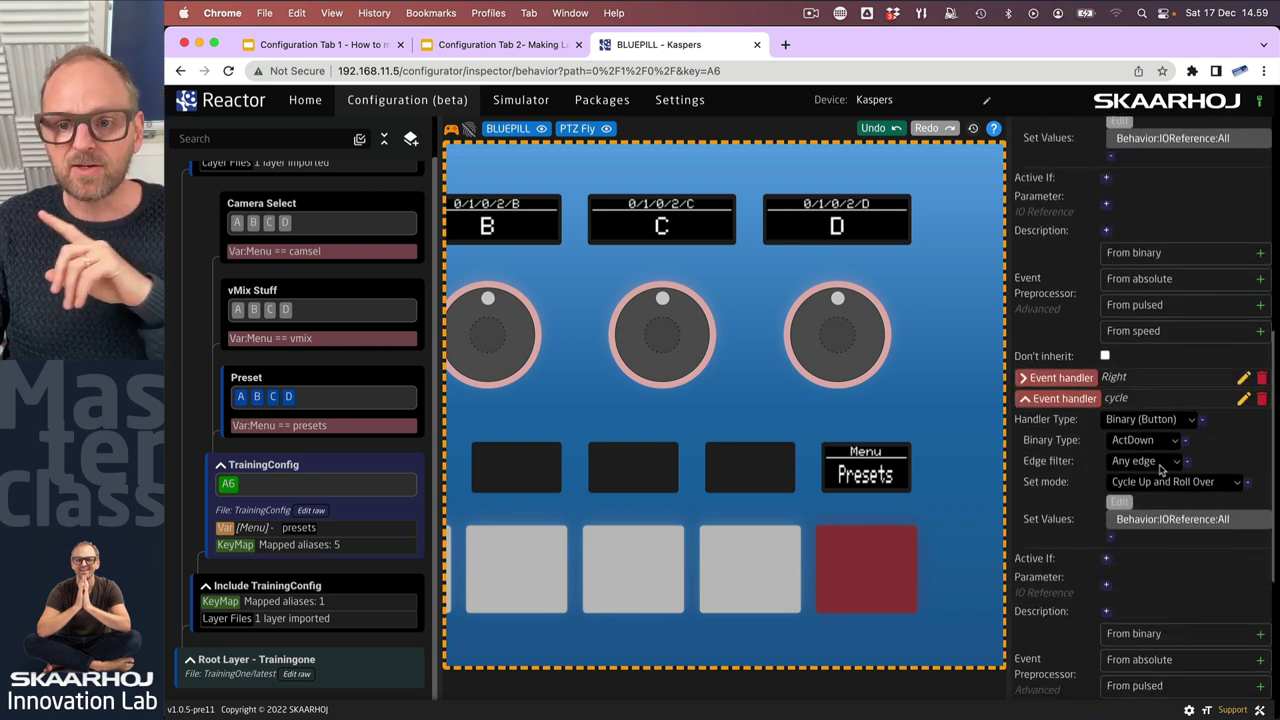
pyautogui.click(1166, 466)
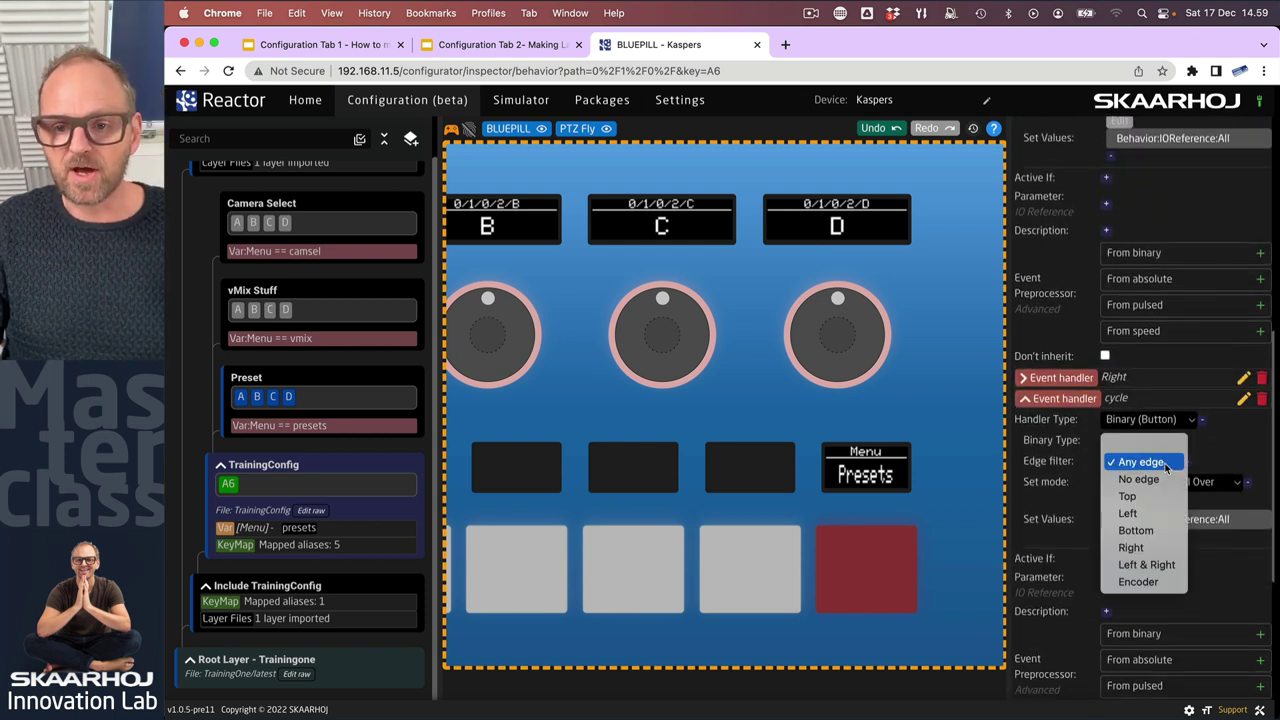
pyautogui.click(1136, 530)
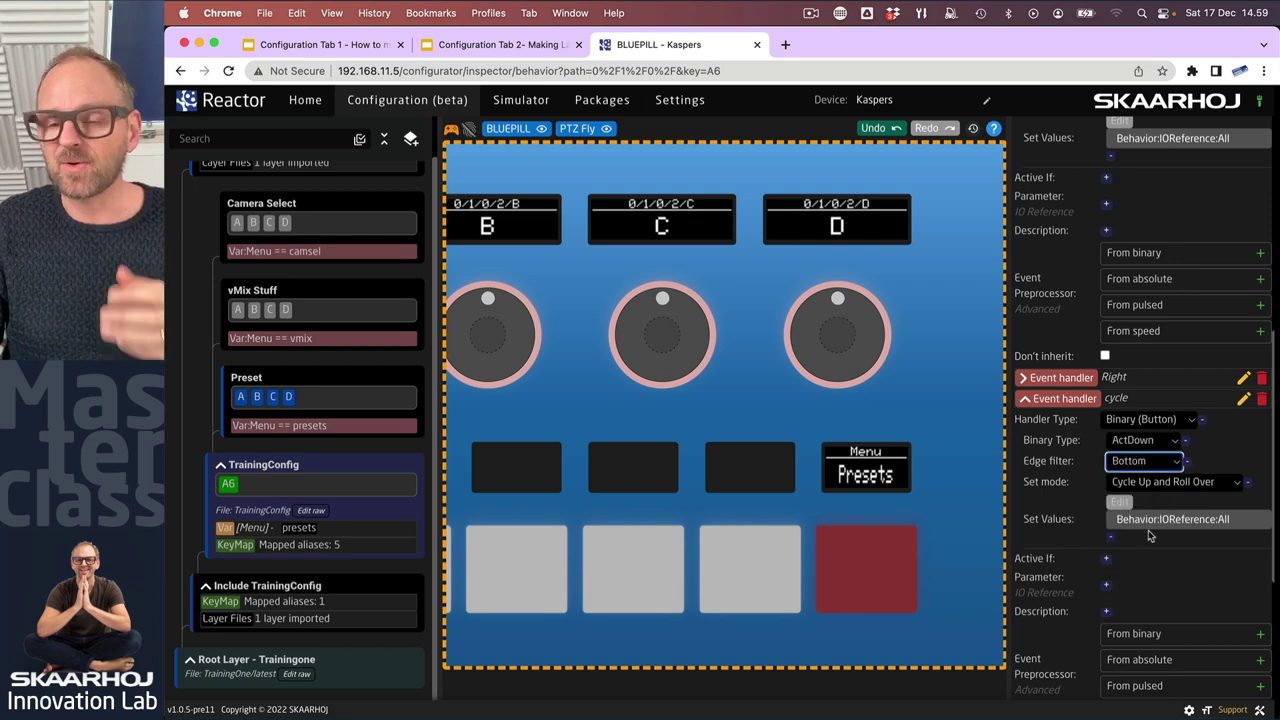
pyautogui.moveTo(1106, 487)
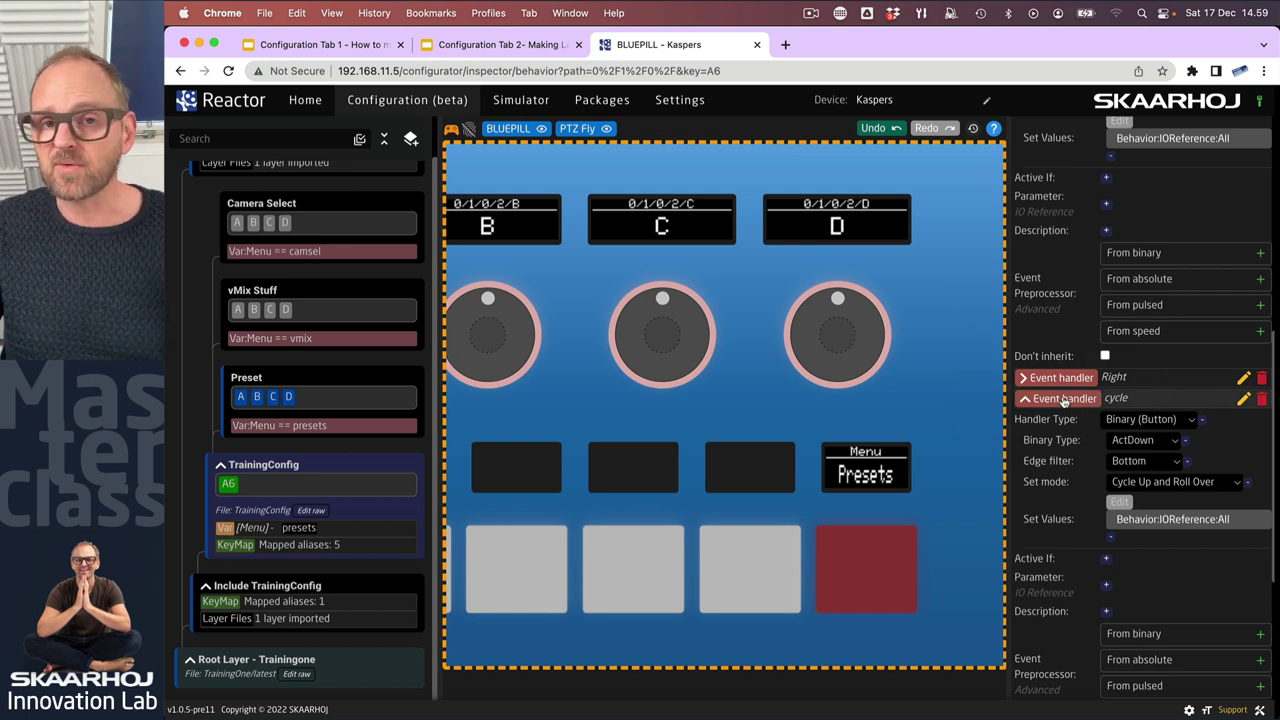
# - Press the A6 pad repeatedly to roll the Menu through Presets, Cam Select and back to vMix
pyautogui.click(859, 604)
pyautogui.click(856, 595)
pyautogui.click(848, 582)
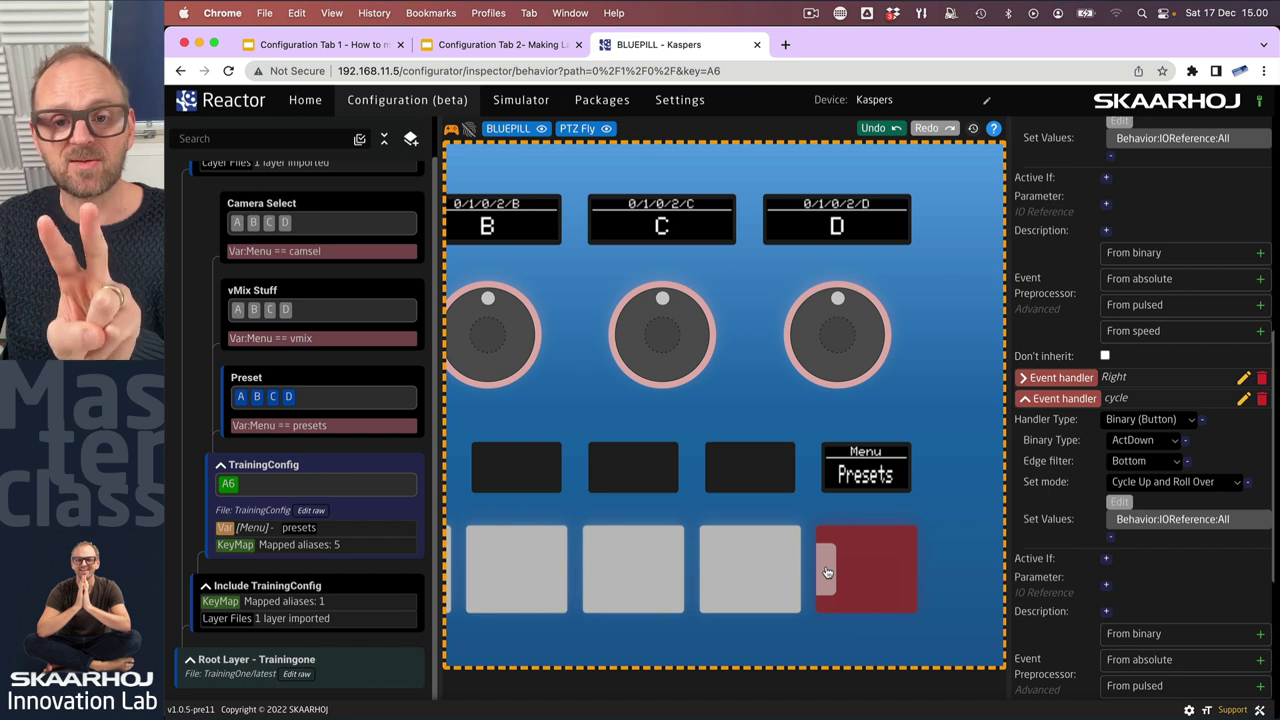
pyautogui.click(827, 572)
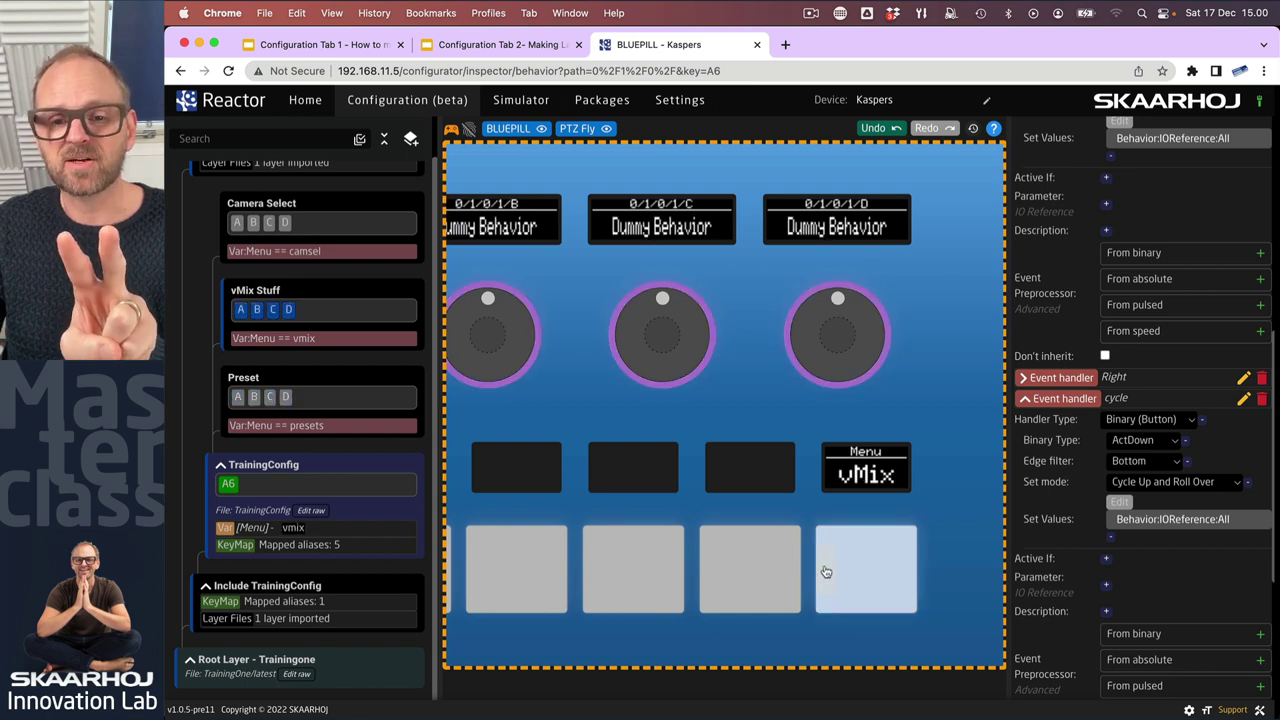
pyautogui.click(865, 601)
pyautogui.click(863, 601)
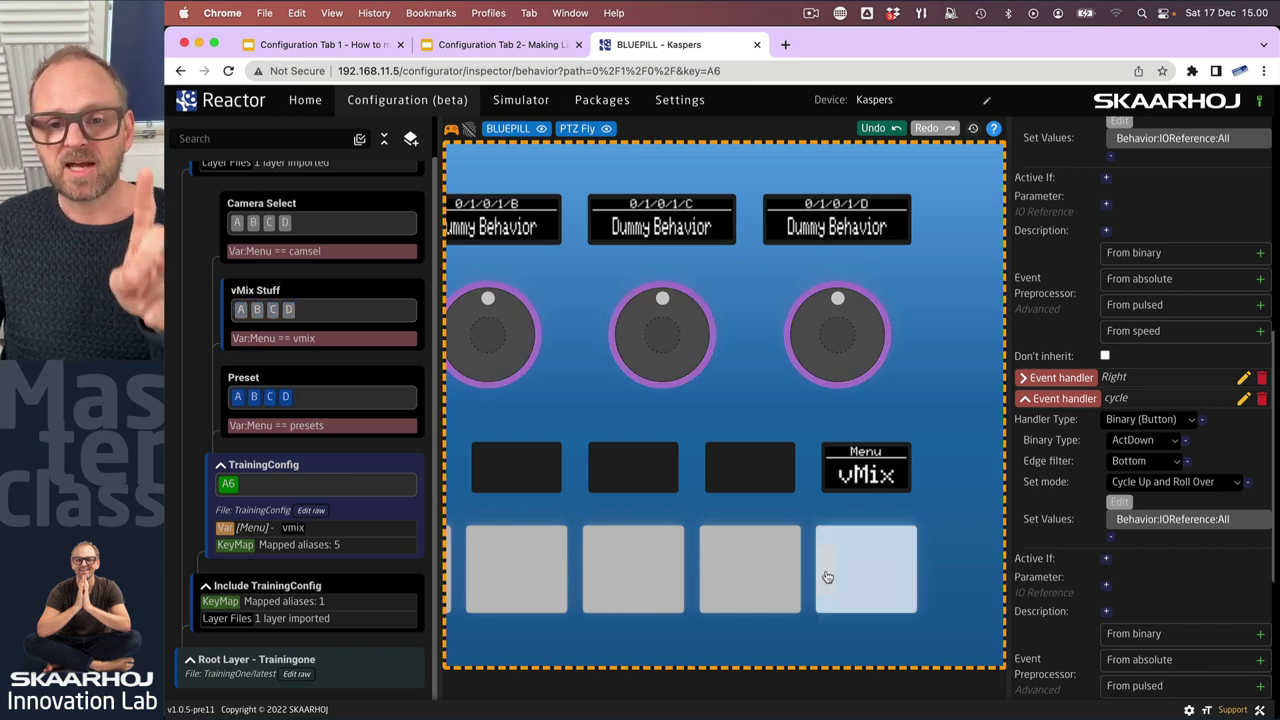
pyautogui.click(860, 598)
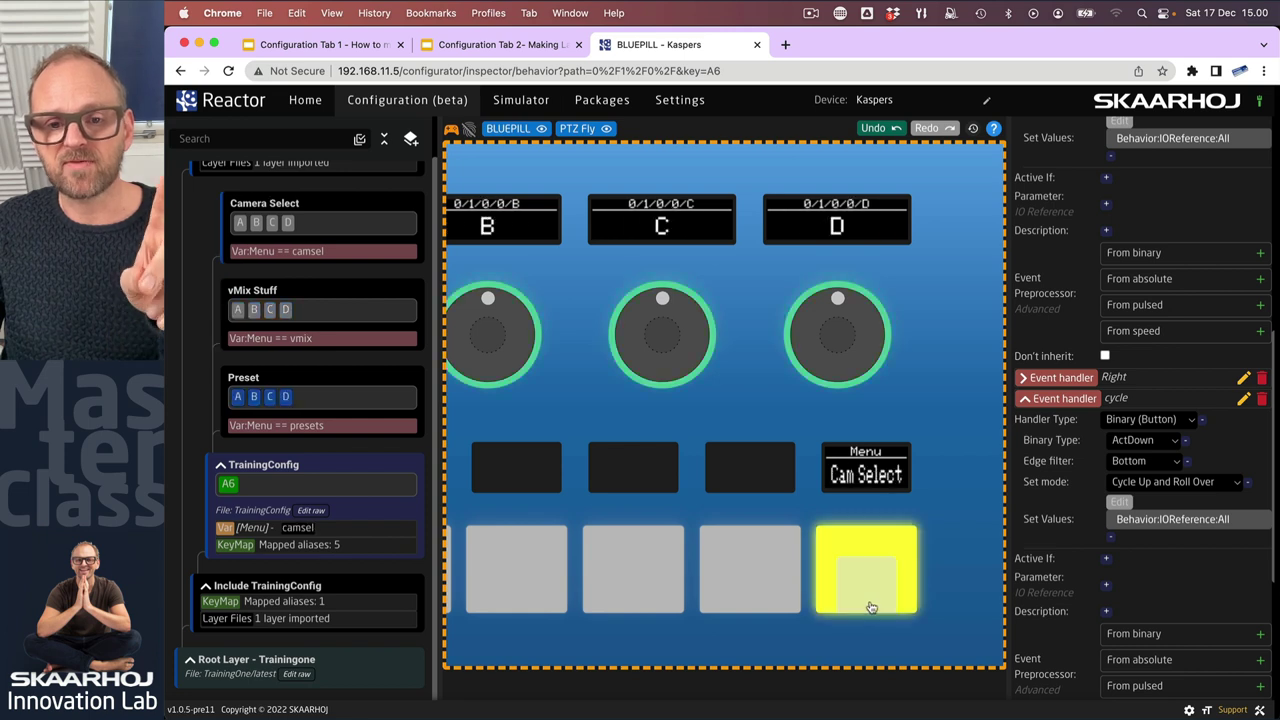
pyautogui.click(827, 572)
pyautogui.click(827, 572)
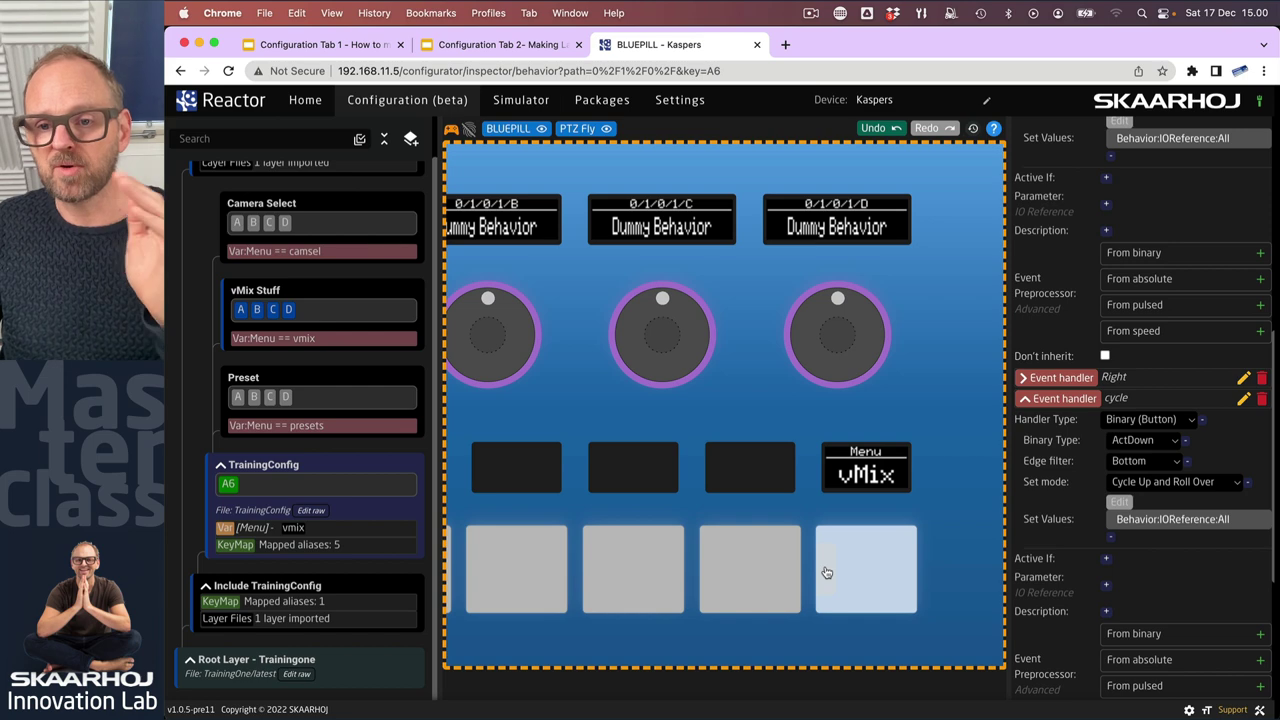
# - Make the Right handler a Binary (Button) handler with Right edge filter and Cycle Up set mode
pyautogui.click(1026, 378)
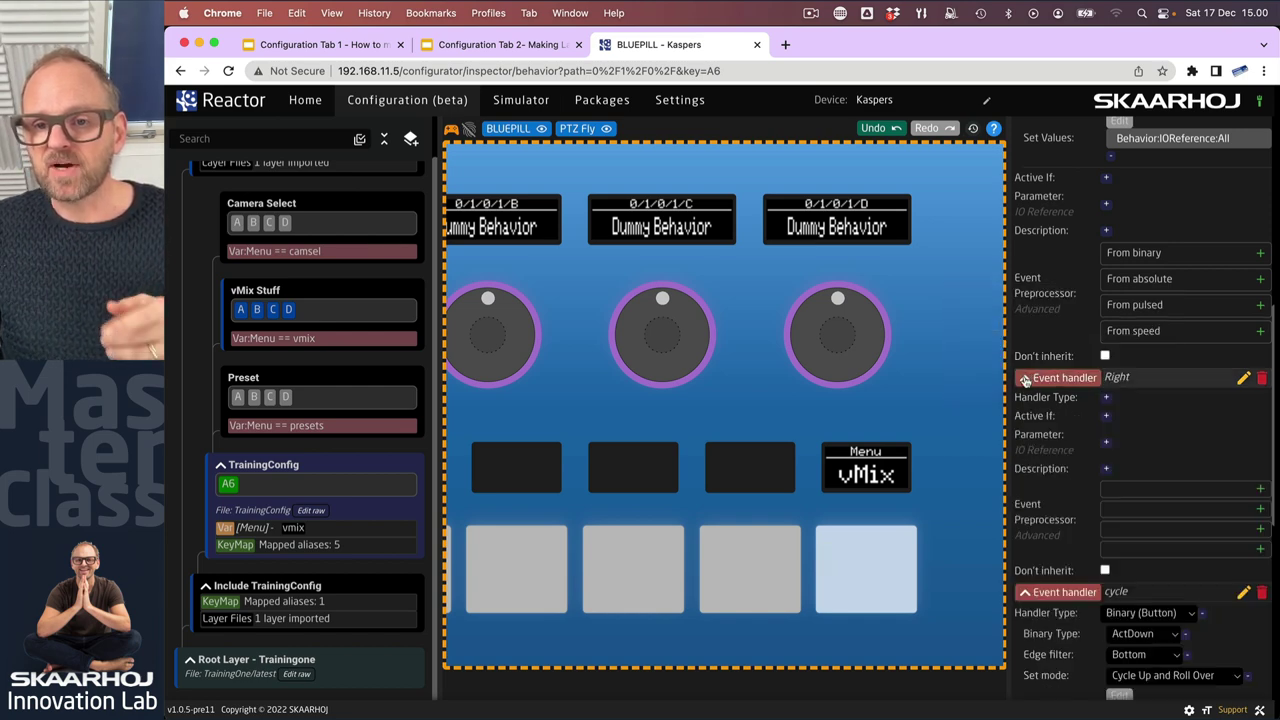
pyautogui.click(1135, 403)
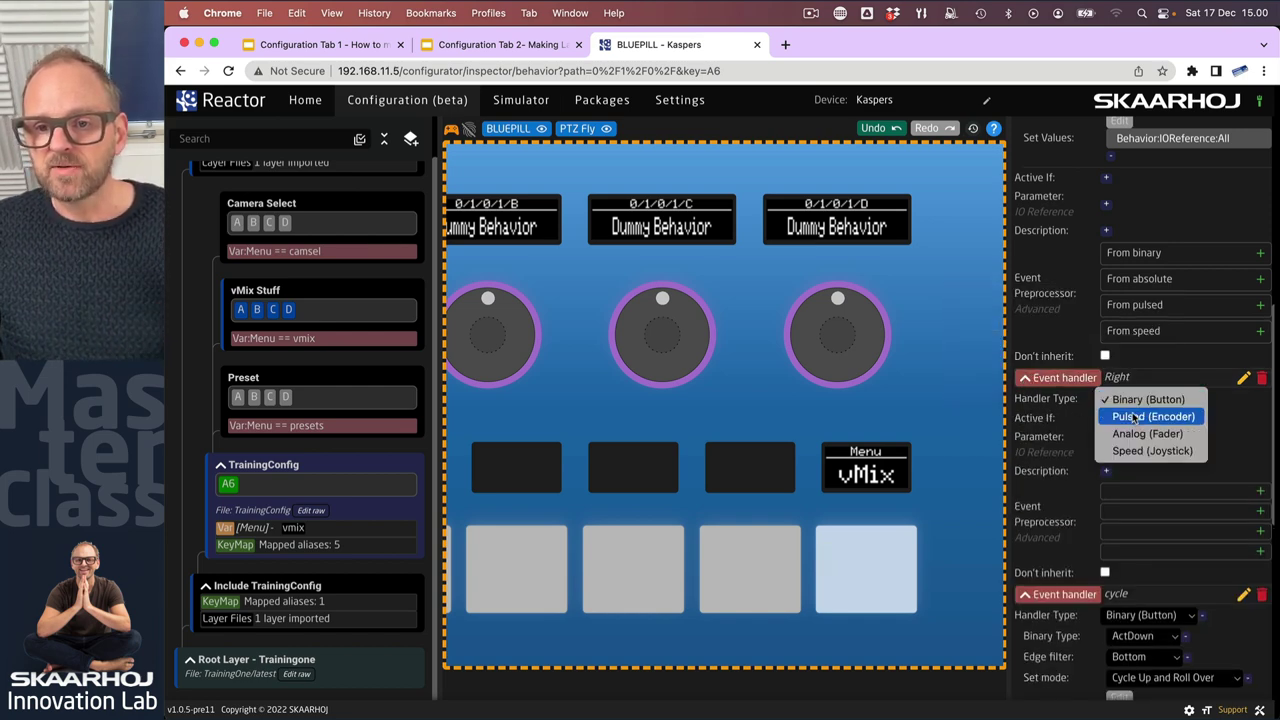
pyautogui.click(1132, 402)
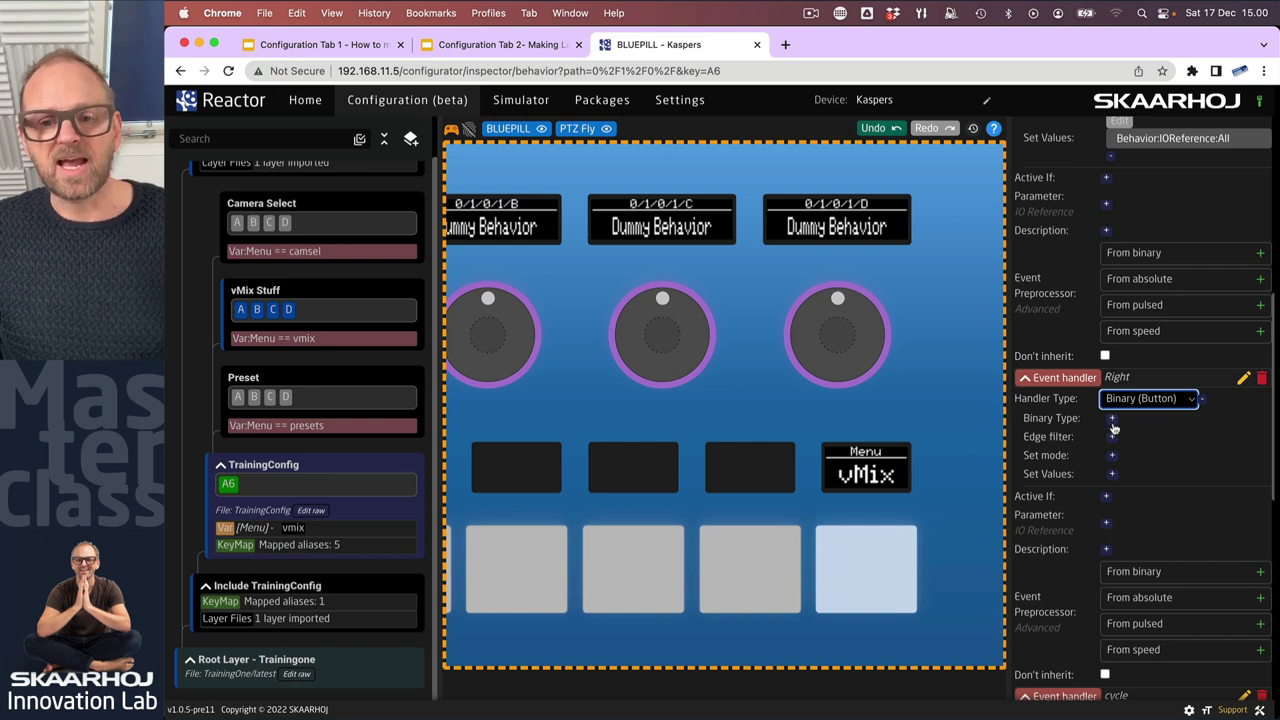
pyautogui.click(1113, 438)
pyautogui.click(1157, 444)
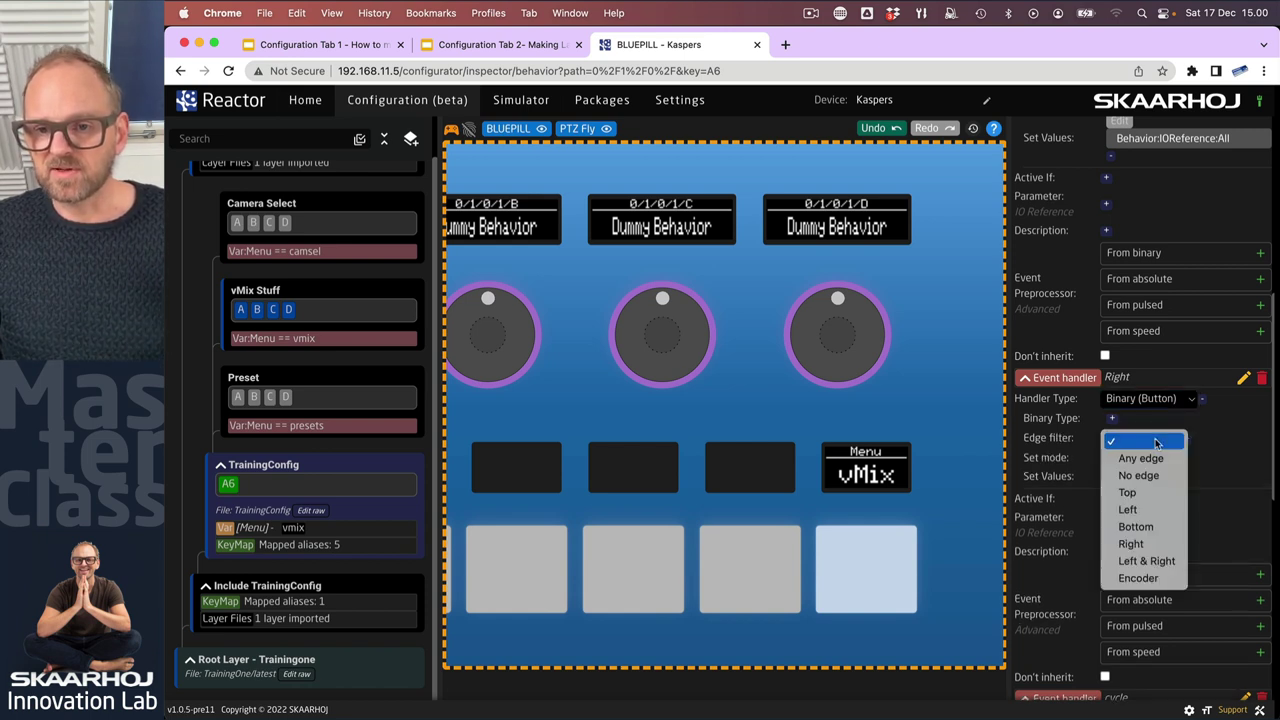
pyautogui.click(1131, 543)
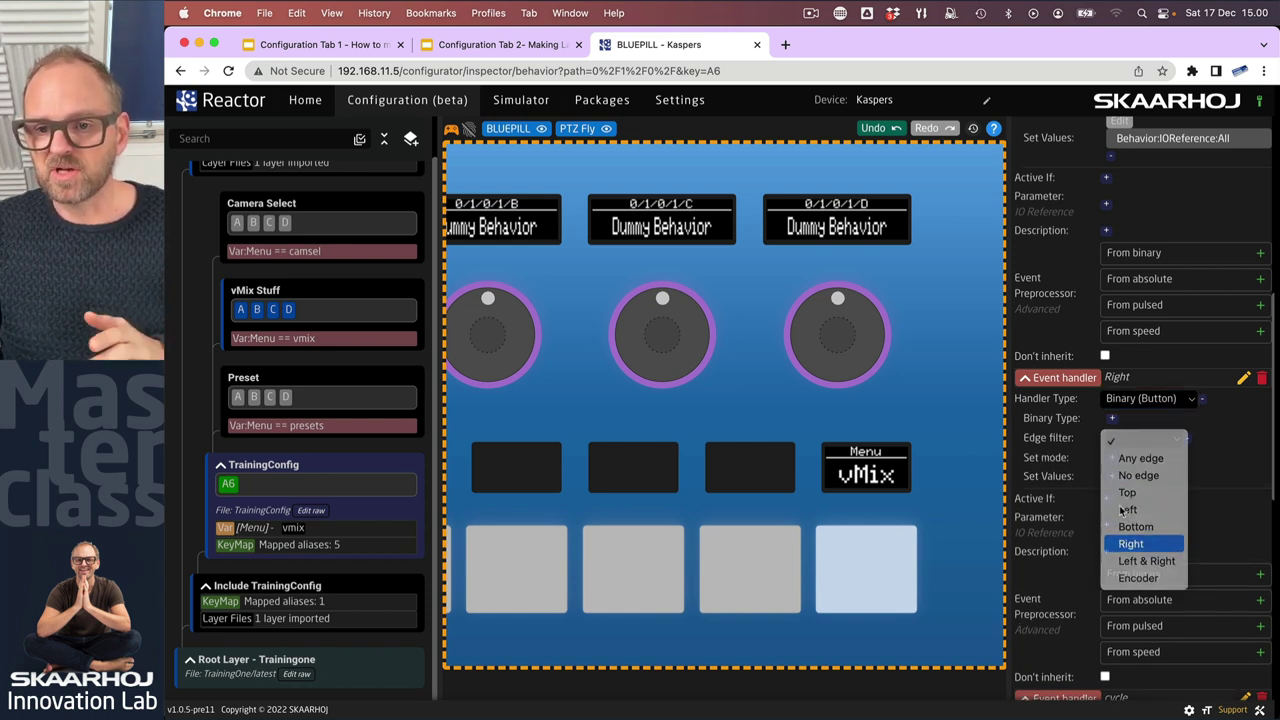
pyautogui.click(1114, 460)
pyautogui.click(1155, 460)
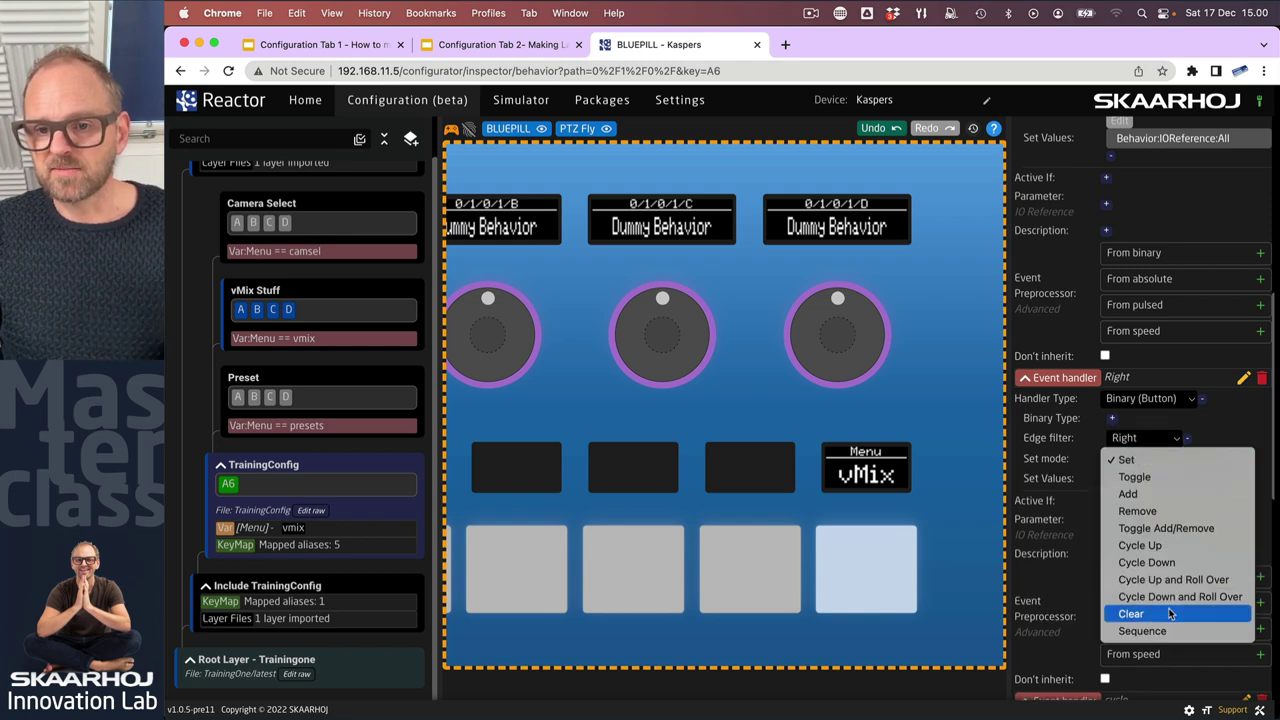
pyautogui.click(1141, 545)
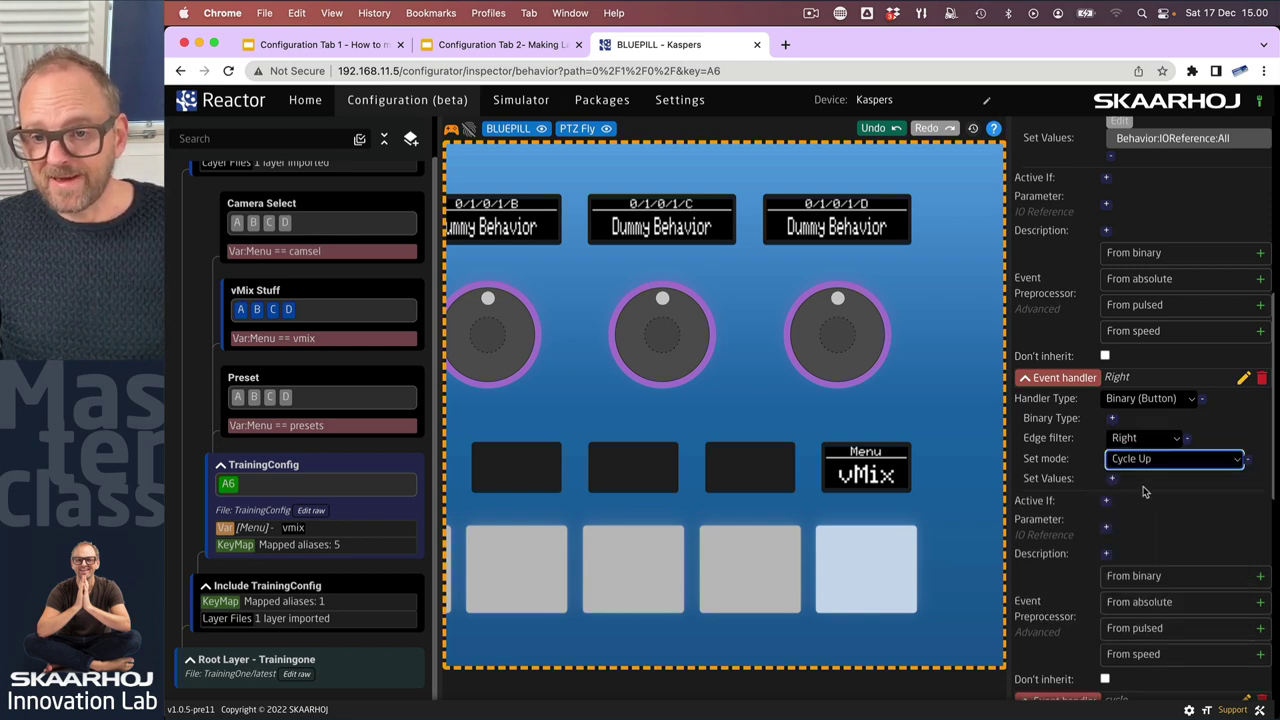
# - Set the Right handler's value to Behavior:IOReference:All
pyautogui.click(1114, 483)
pyautogui.click(1119, 480)
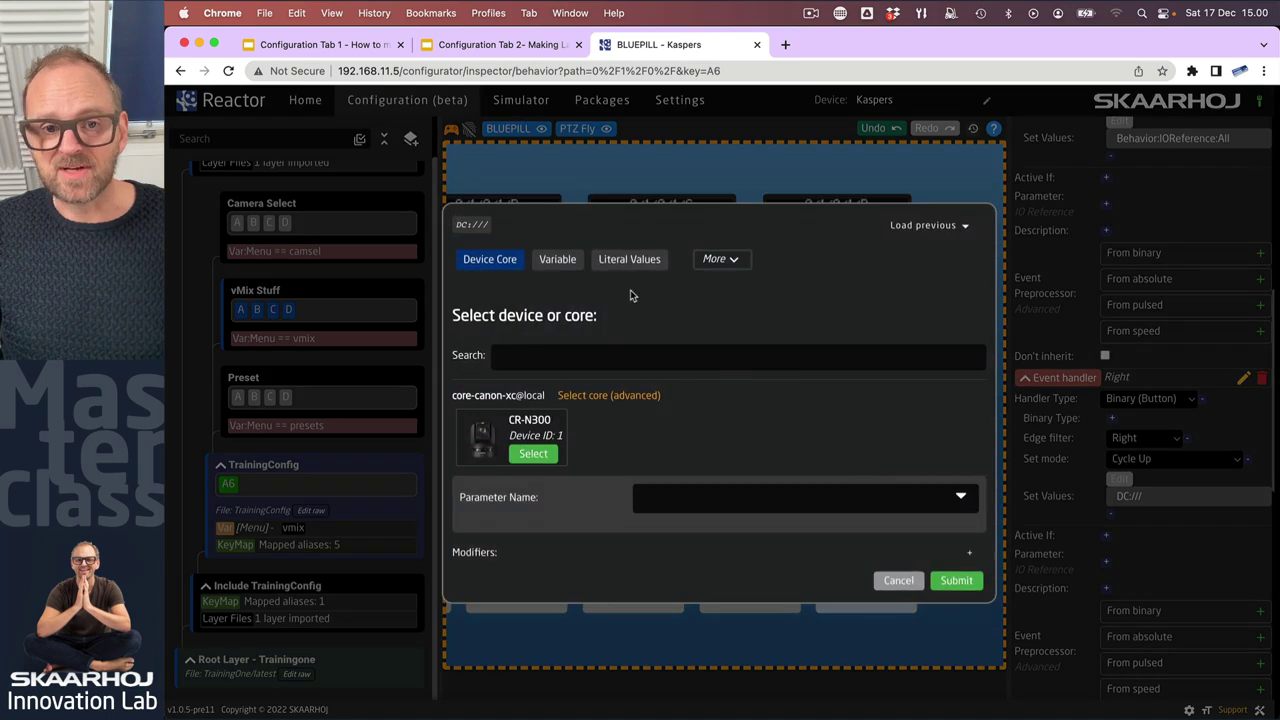
pyautogui.click(714, 260)
pyautogui.click(633, 289)
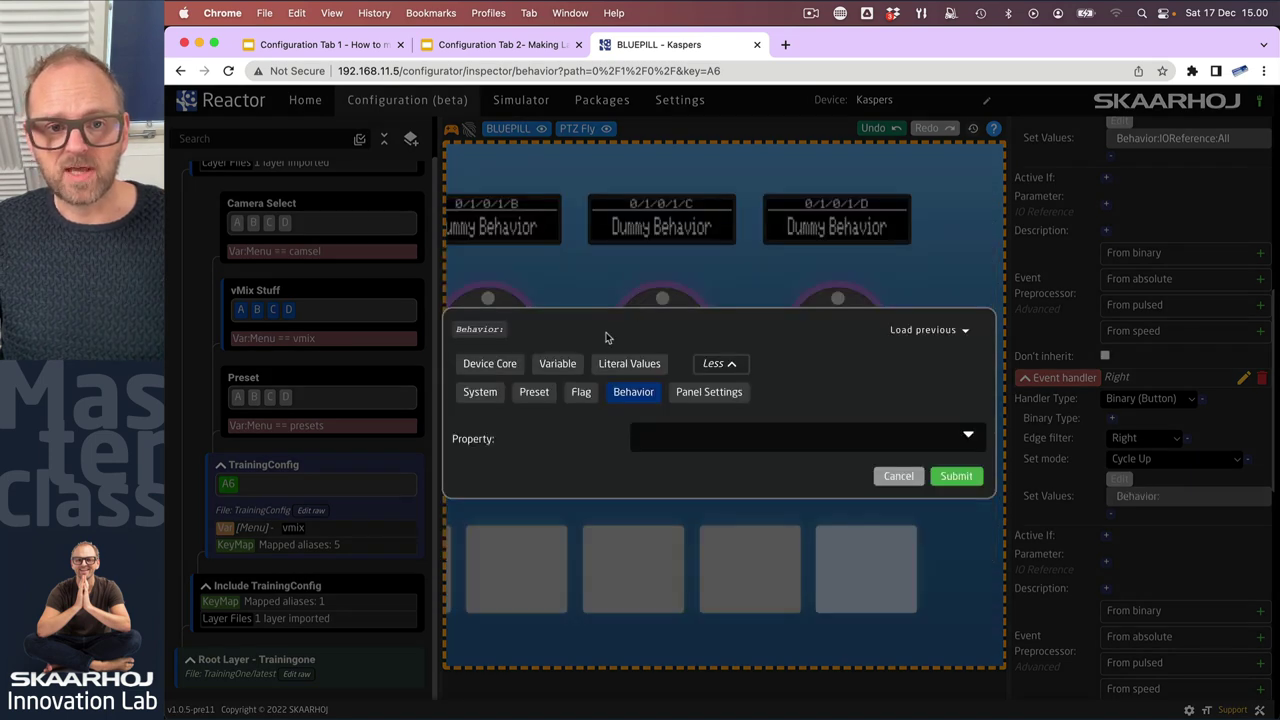
pyautogui.click(697, 428)
pyautogui.click(665, 456)
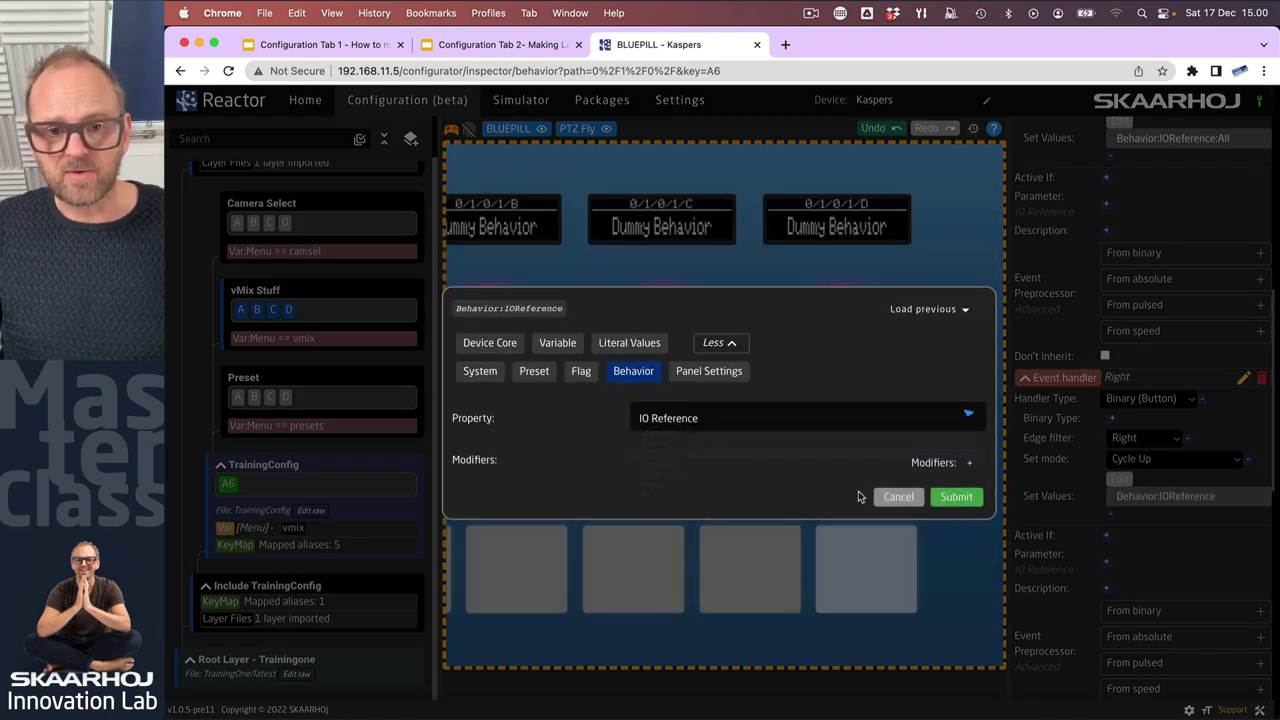
pyautogui.click(958, 495)
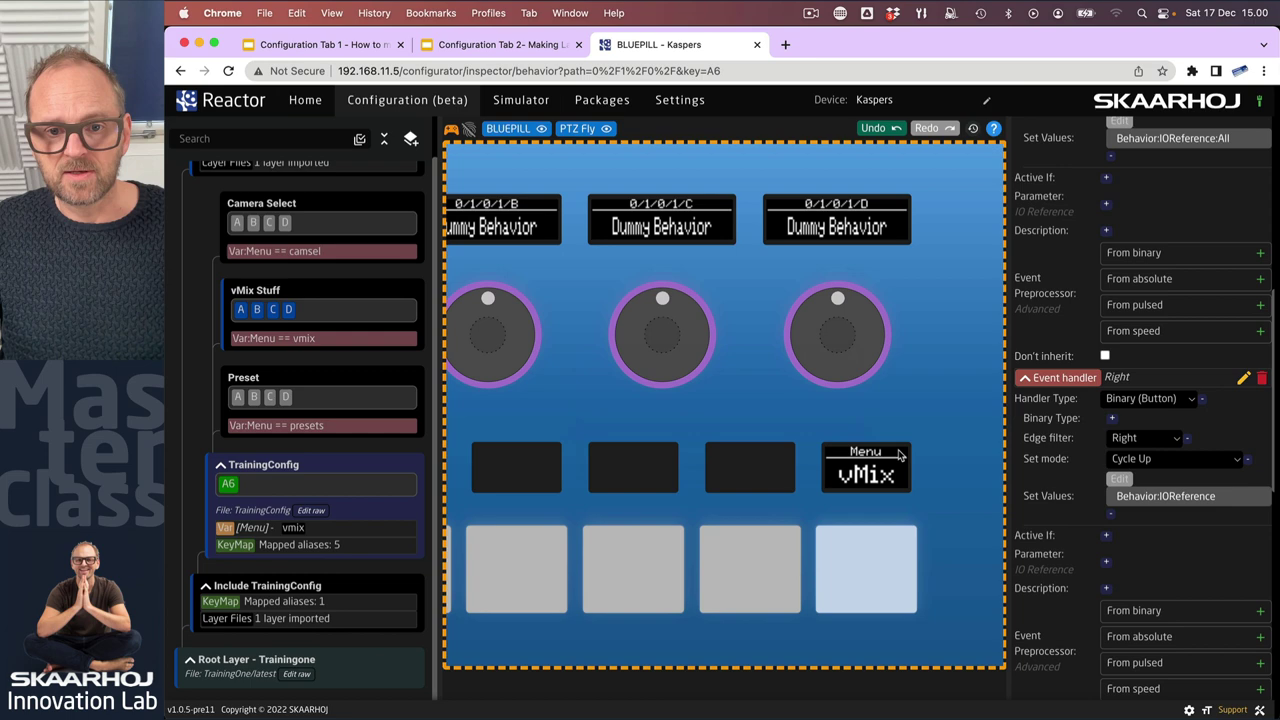
pyautogui.click(1124, 482)
pyautogui.click(665, 420)
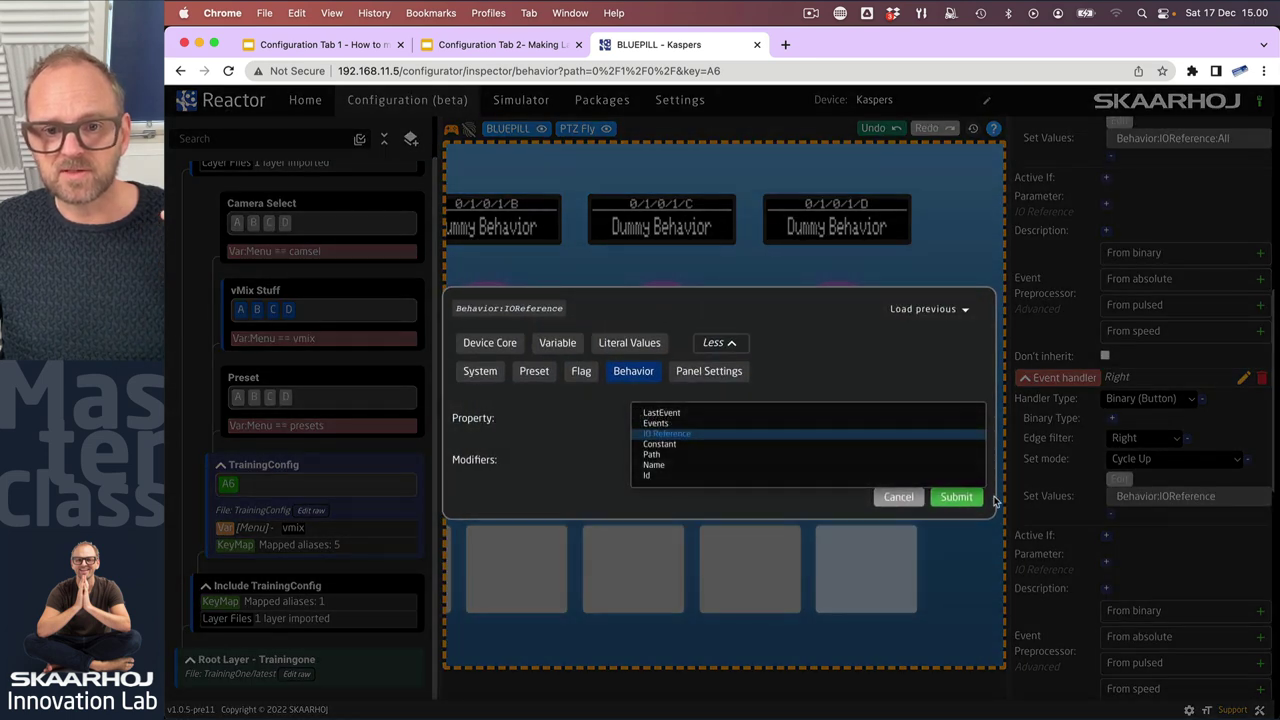
pyautogui.click(755, 505)
pyautogui.click(969, 463)
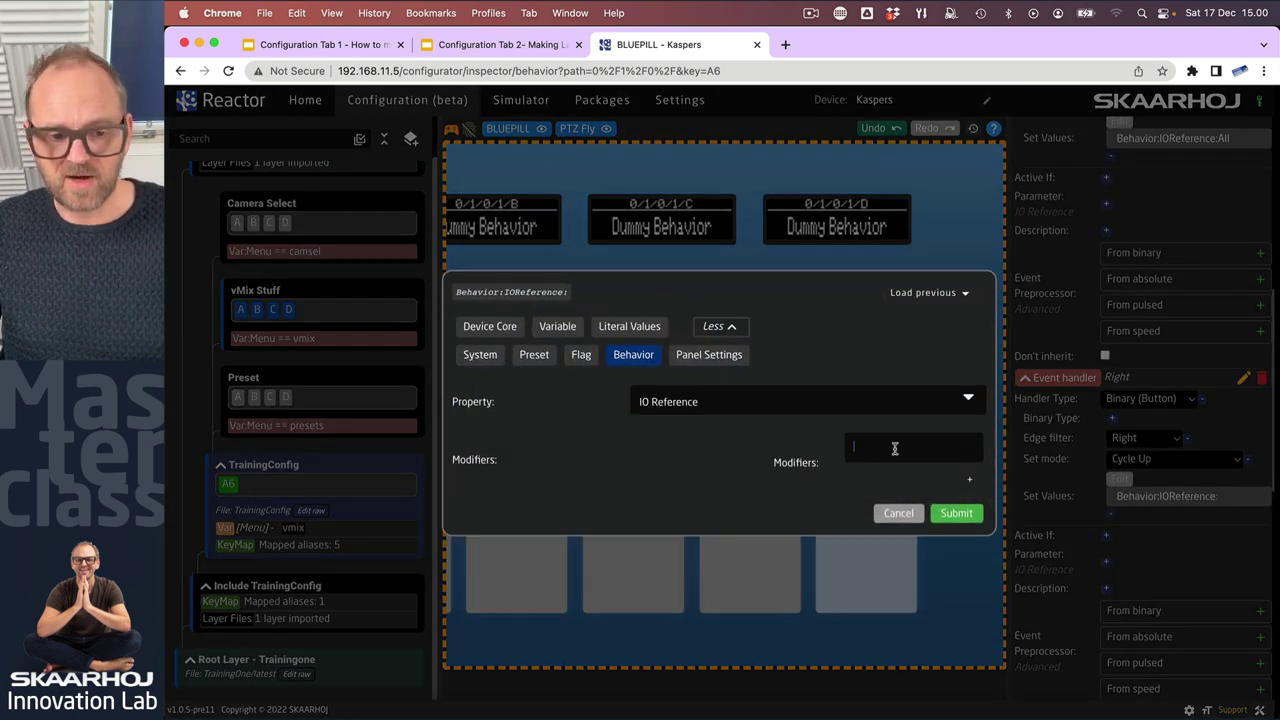
pyautogui.write('All')
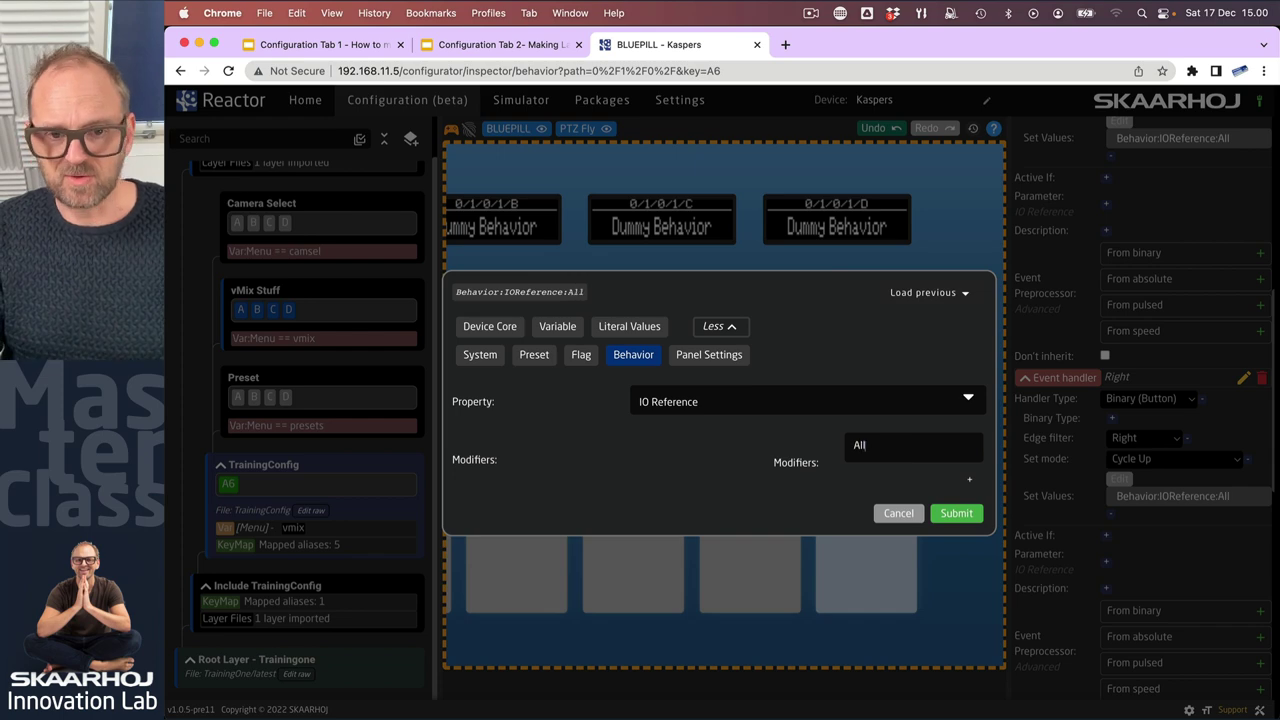
pyautogui.click(956, 513)
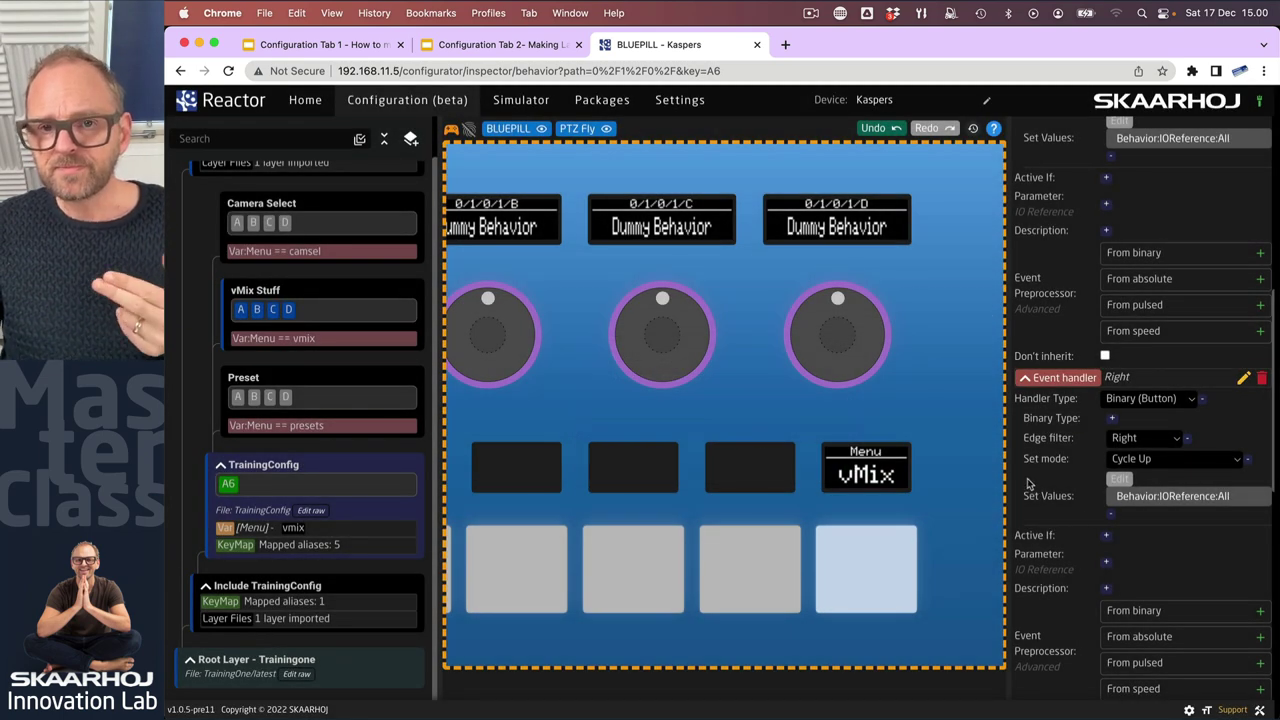
# - Press A6's right edge repeatedly to cycle the Menu up through Presets, Cam Select and vMix
pyautogui.click(908, 573)
pyautogui.click(909, 574)
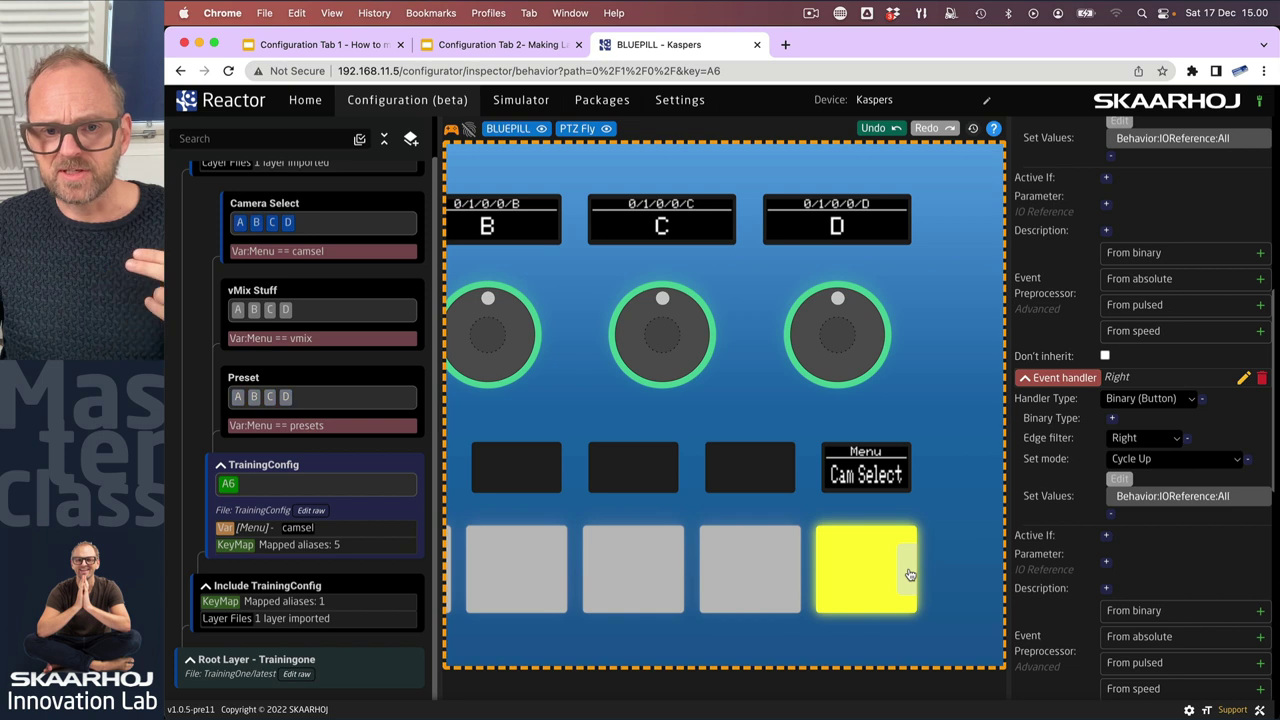
pyautogui.click(826, 575)
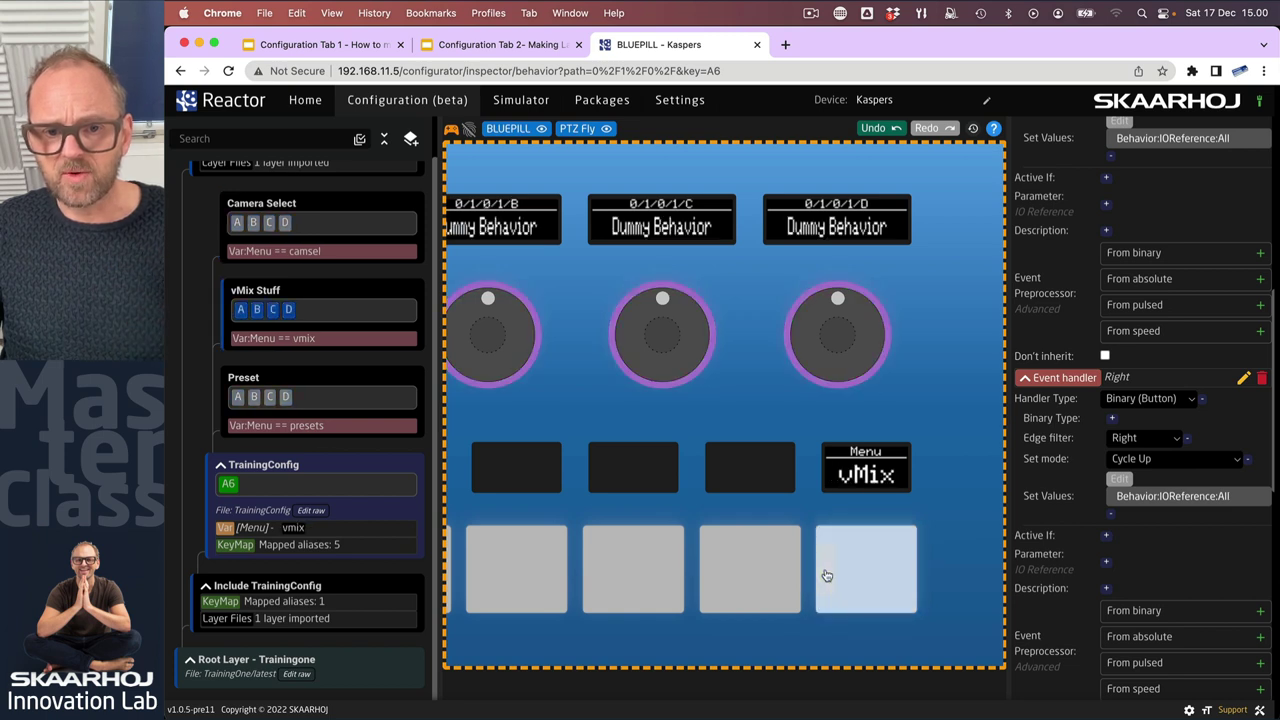
pyautogui.click(897, 572)
pyautogui.click(903, 572)
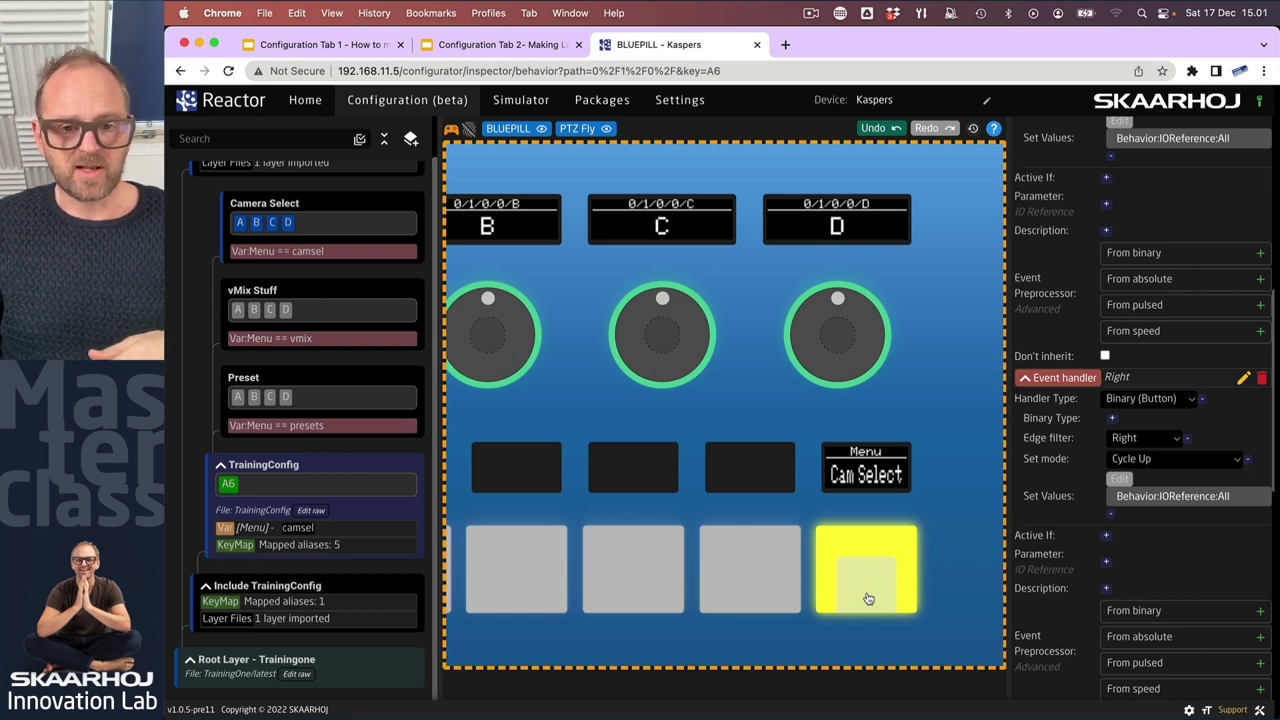
pyautogui.click(869, 596)
pyautogui.click(869, 596)
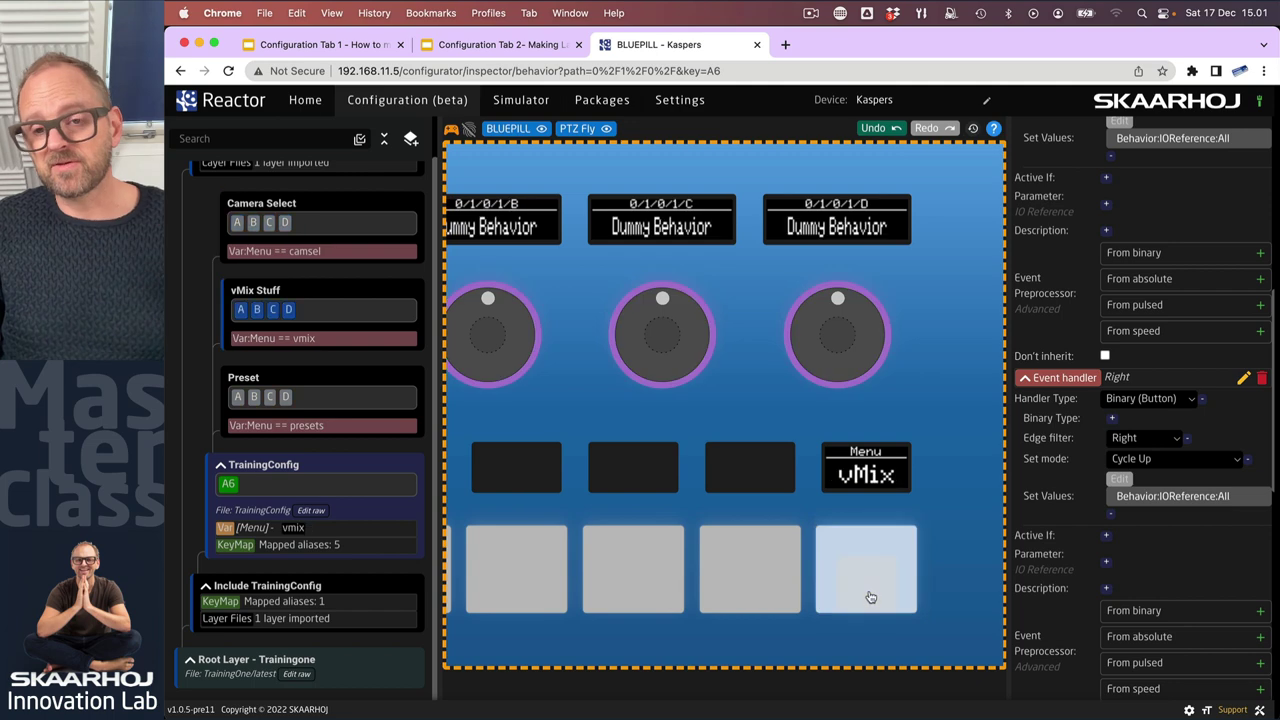
# - Collapse A6's Right, cycle and Left event handlers
pyautogui.click(1023, 378)
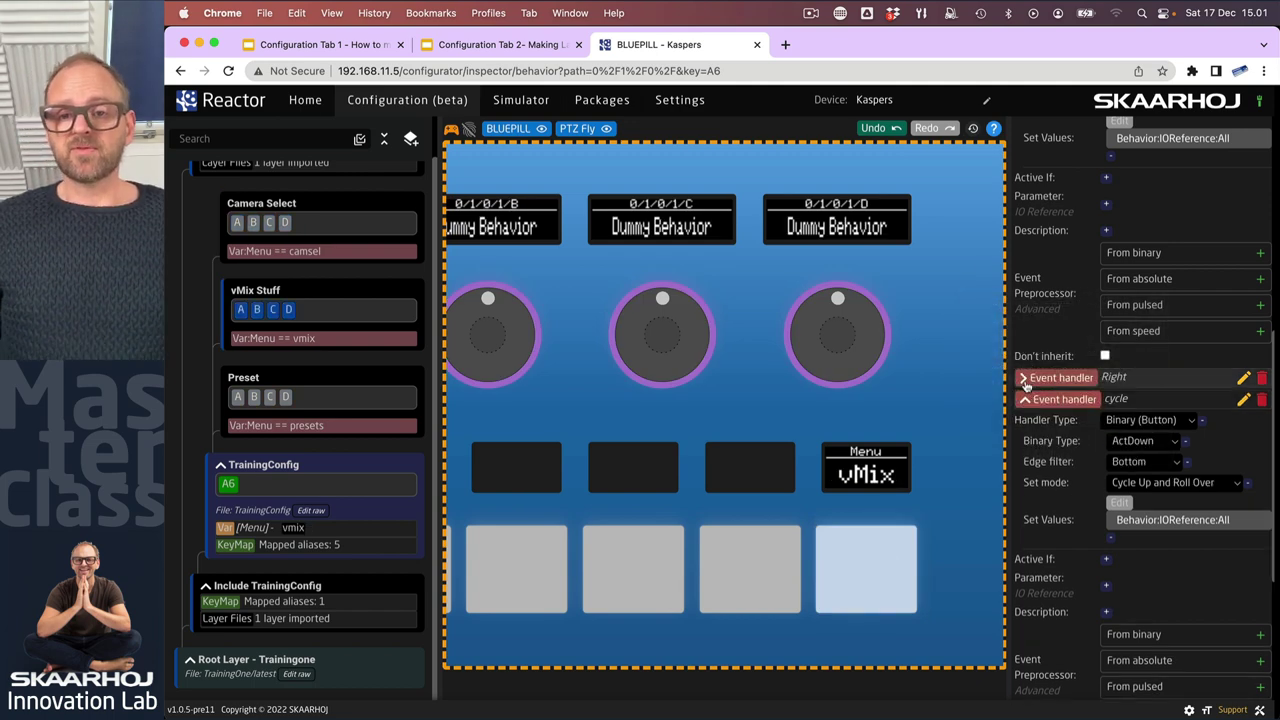
pyautogui.click(1024, 399)
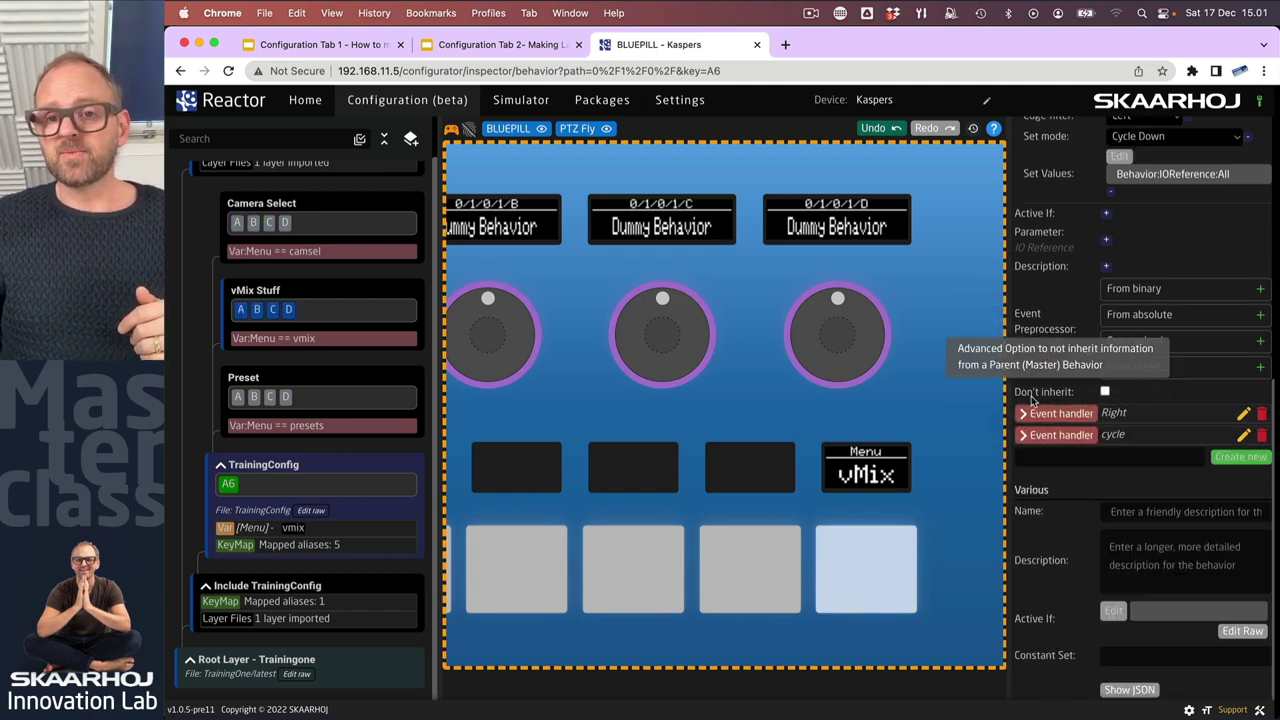
pyautogui.scroll(5, 1035, 378)
pyautogui.scroll(2, 1033, 376)
pyautogui.click(1025, 440)
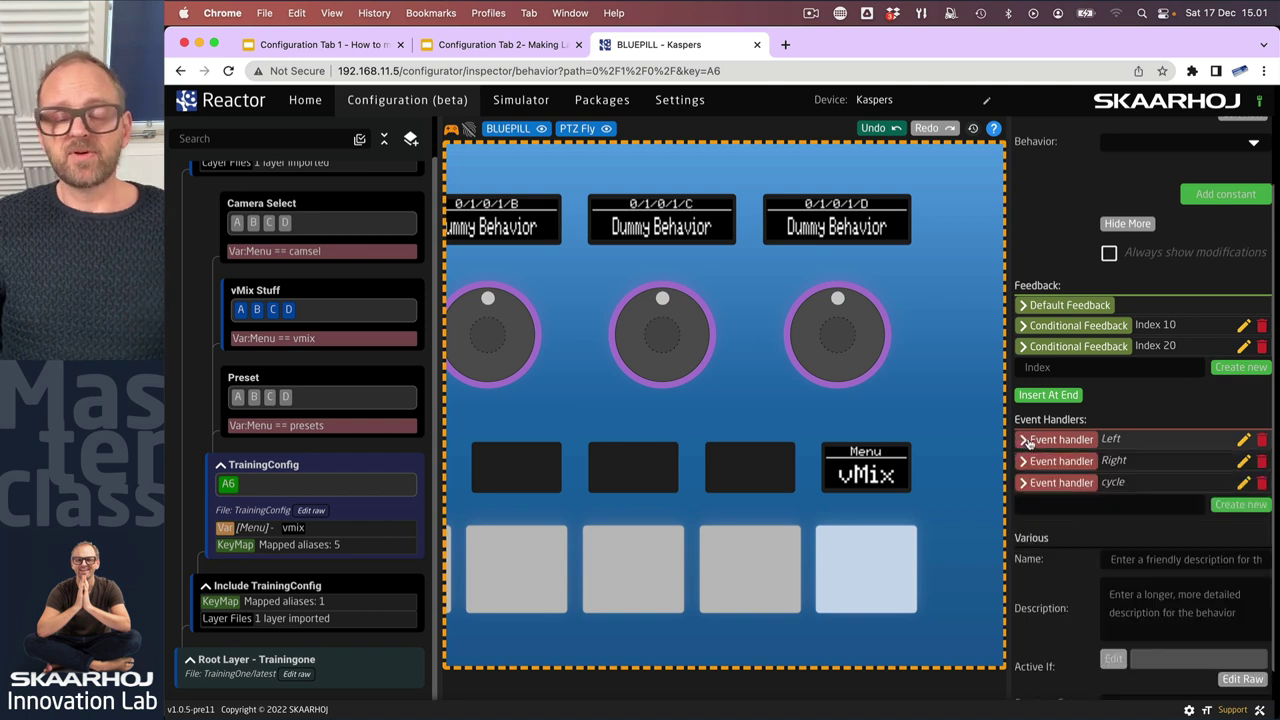